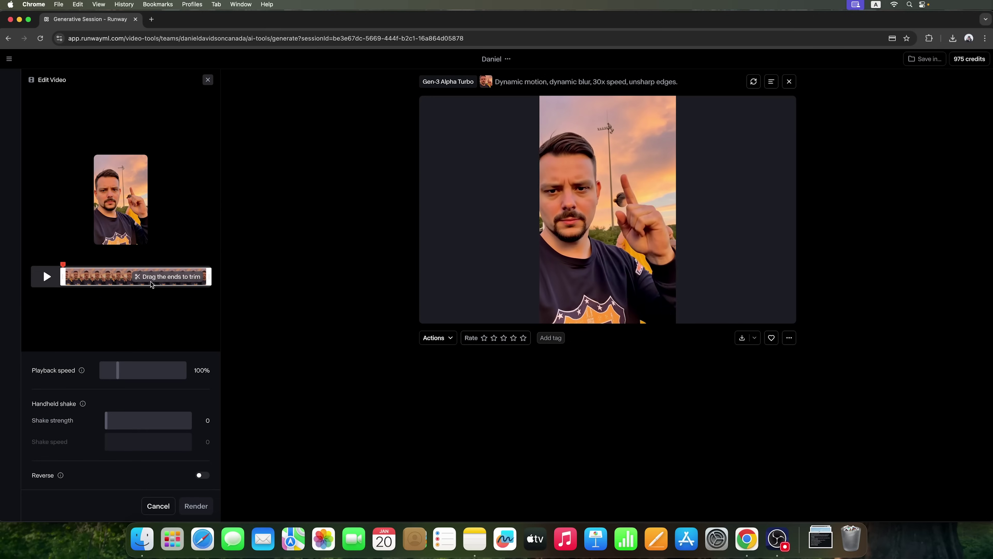
Drag playback speed to 125%, add handheld shake of 1.7, and select the lip-sync dialogue line.
mouse_move(118, 370)
left_mouse_down()
mouse_move(133, 370)
mouse_move(124, 370)
left_mouse_up()
left_click(120, 424)
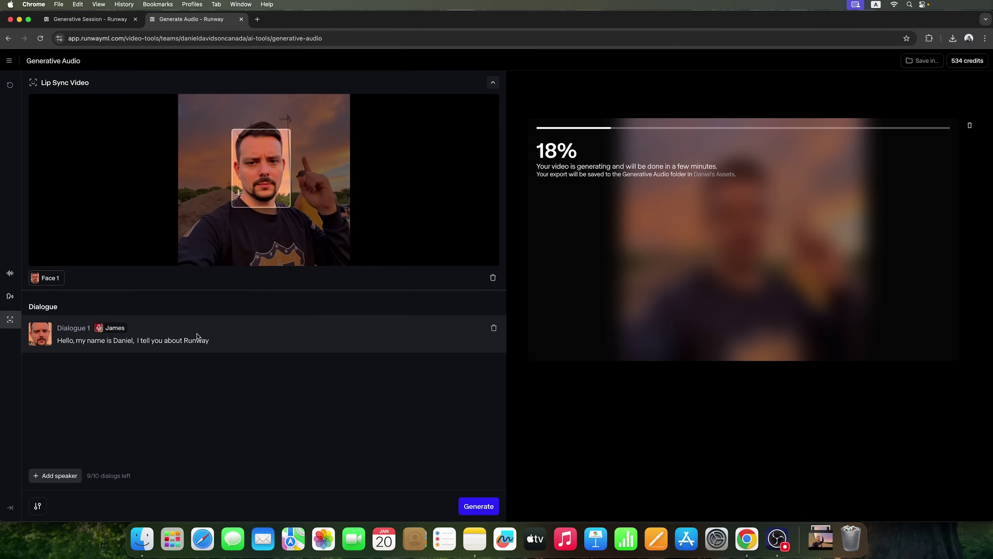
triple_click(199, 335)
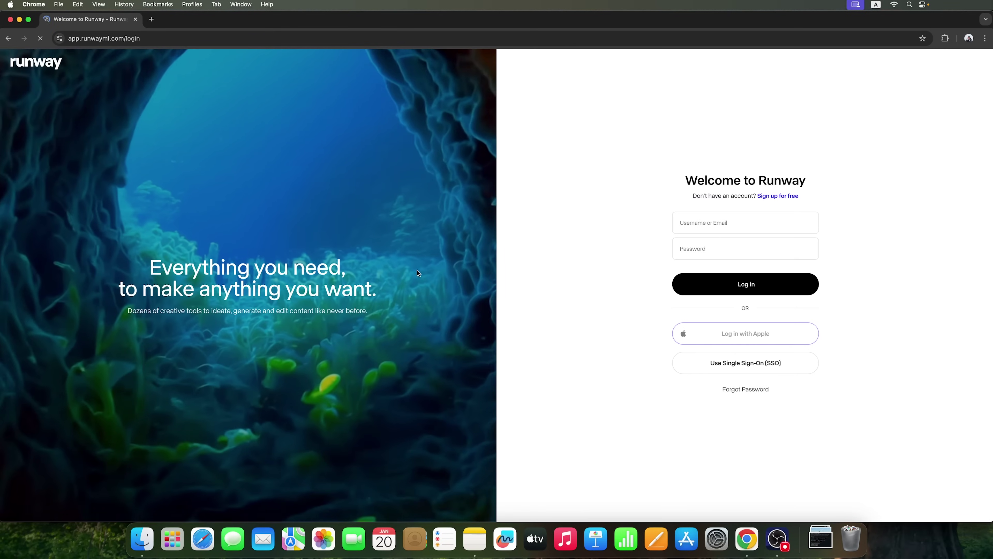
Log in with Google and read the welcome bullets on Gen-3 Alpha, Act-One and 10-second videos.
left_click(735, 319)
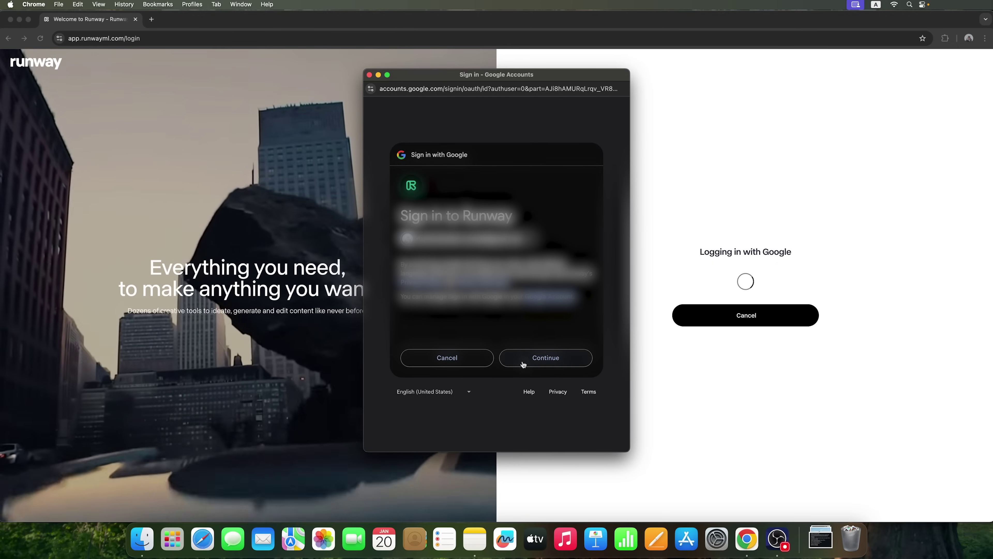
left_click(526, 361)
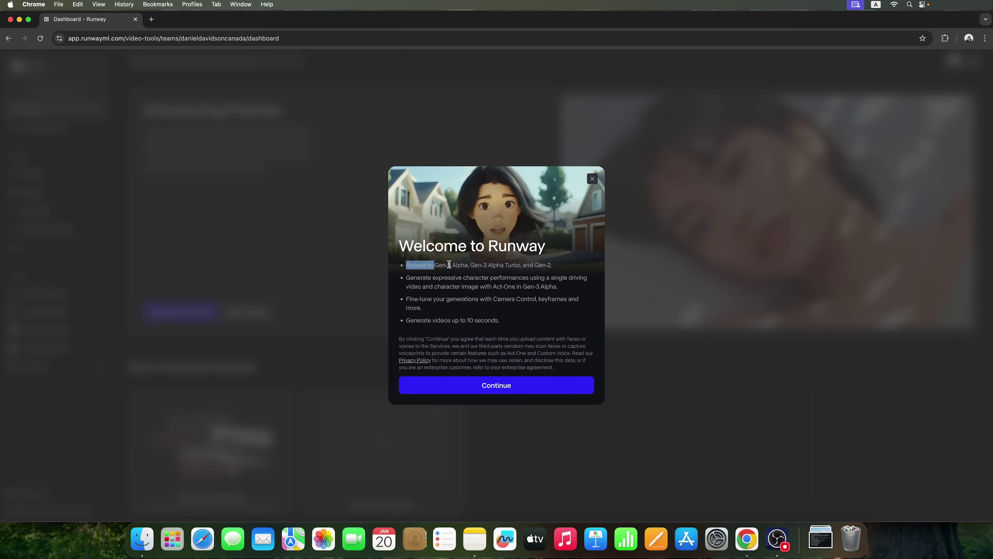
left_click_drag(451, 265, 562, 268)
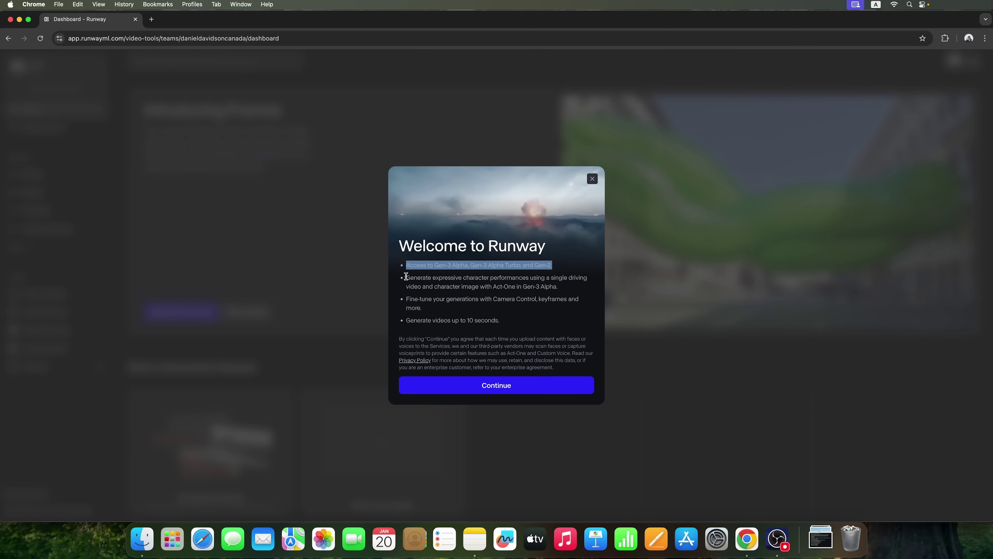
left_click_drag(428, 277, 527, 278)
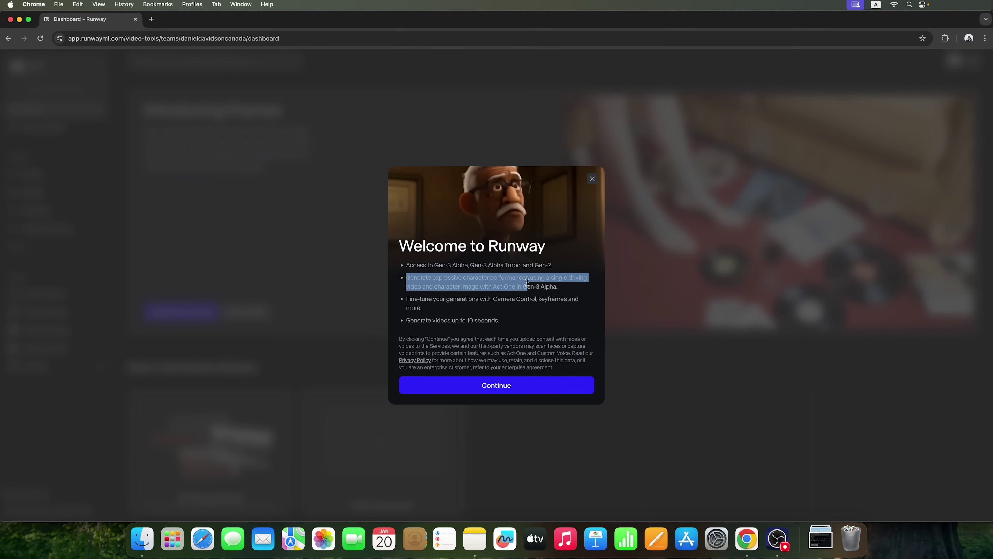
left_click_drag(523, 287, 406, 301)
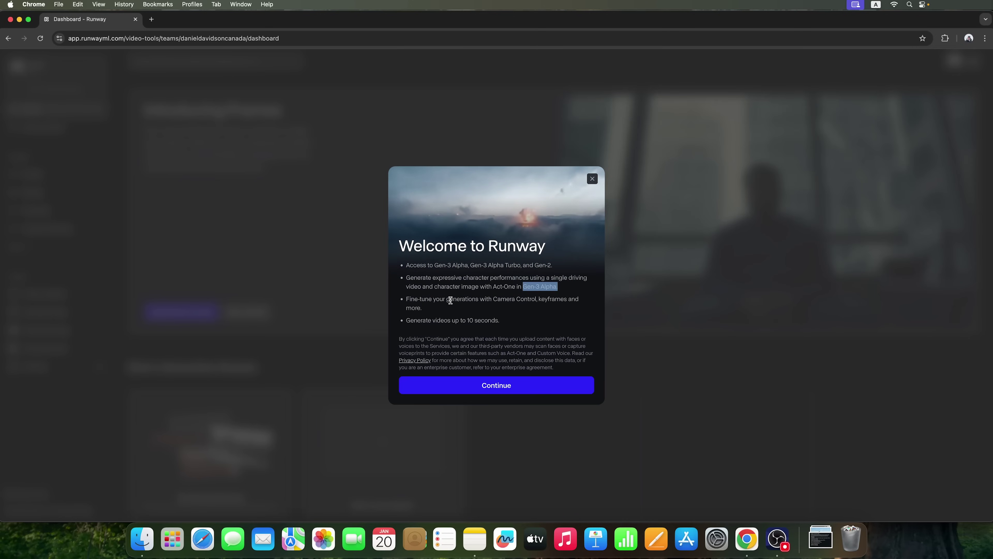
left_click_drag(480, 299, 508, 308)
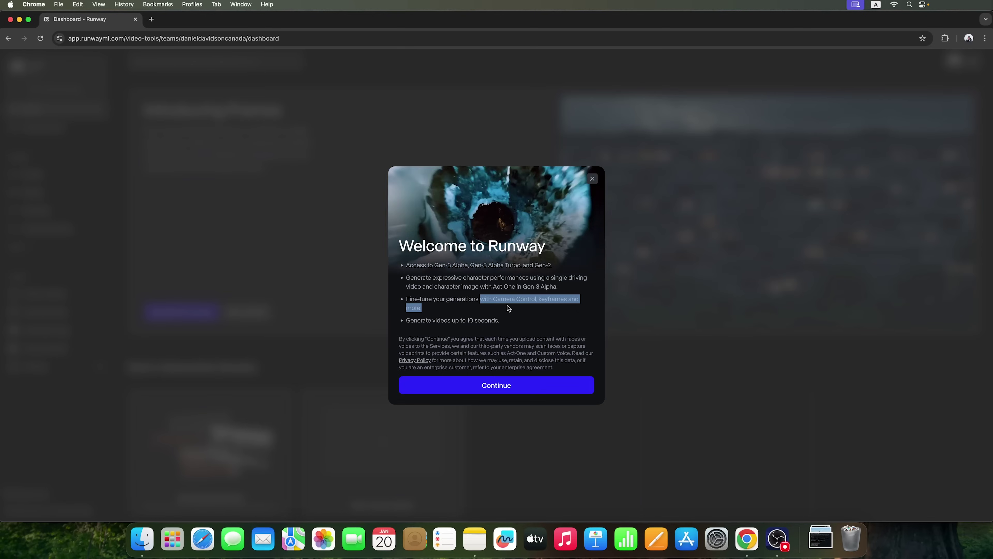
left_click(442, 317)
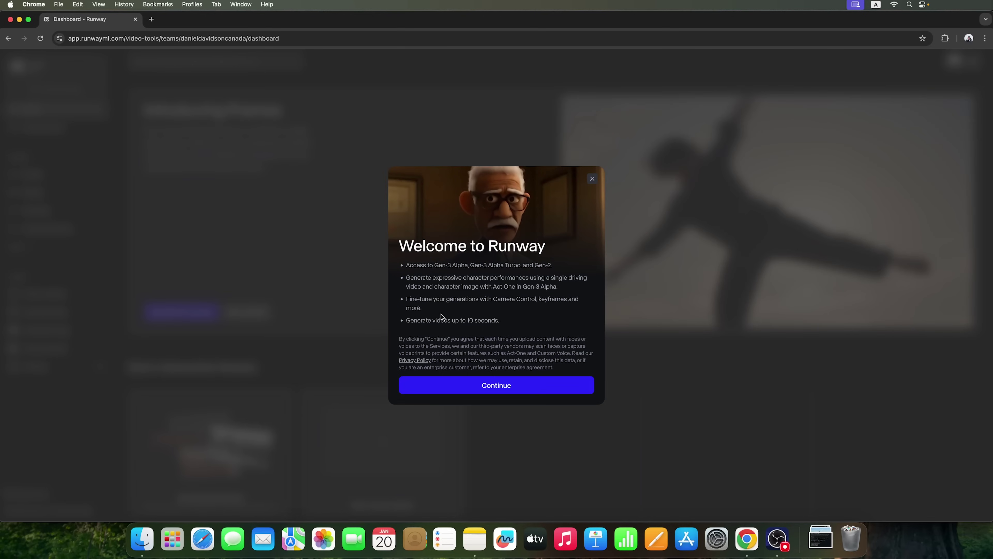
left_click_drag(405, 320, 506, 326)
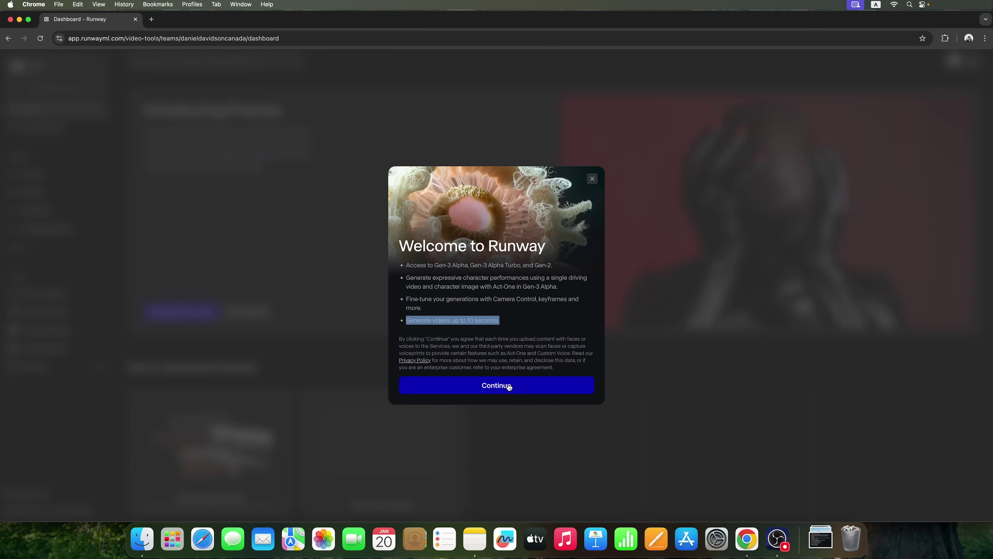
Dismiss the welcome dialog and glance at the workspace dropdown.
left_click(508, 386)
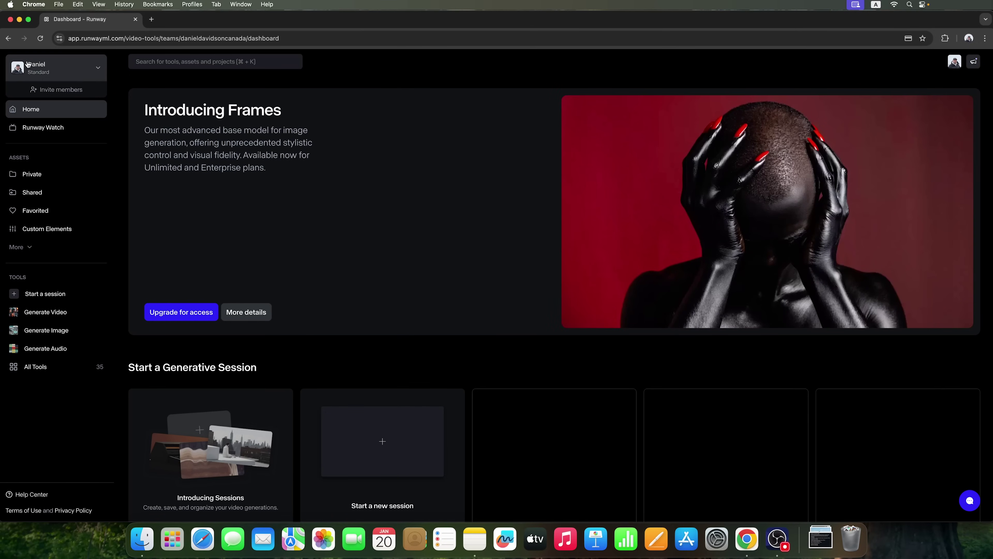
left_click(79, 68)
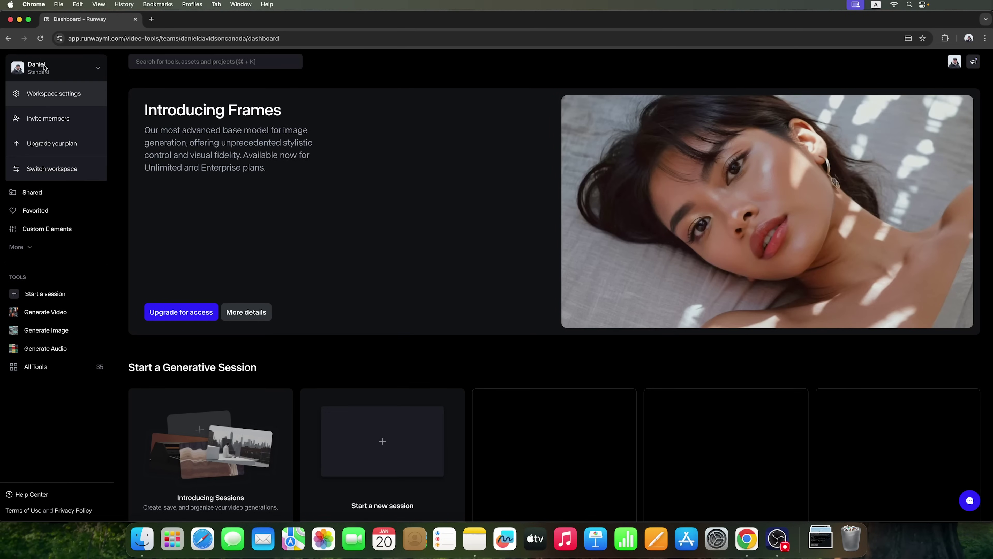
left_click(116, 86)
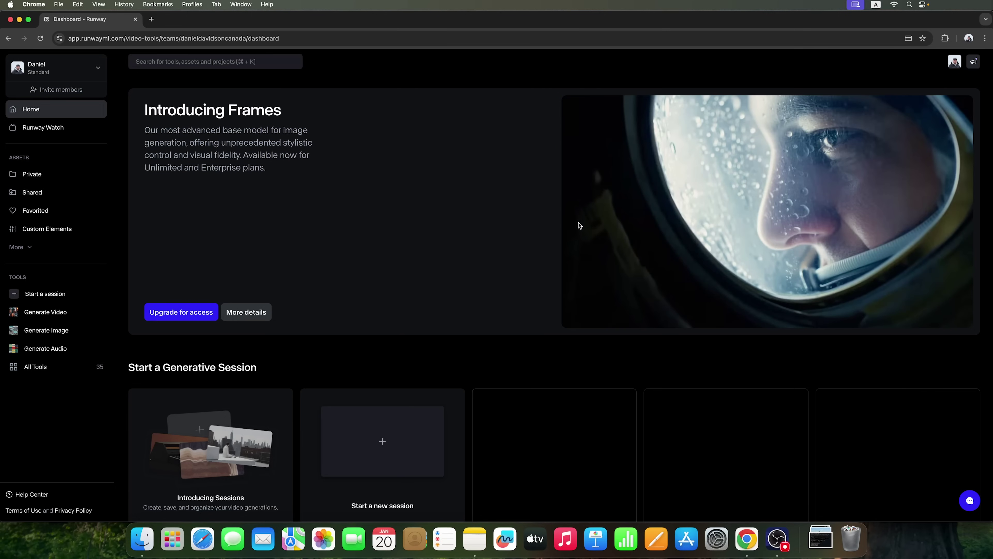
Scroll the dashboard down to Runway's AI Tools and choose View all tools.
scroll(579, 225, "down", 1)
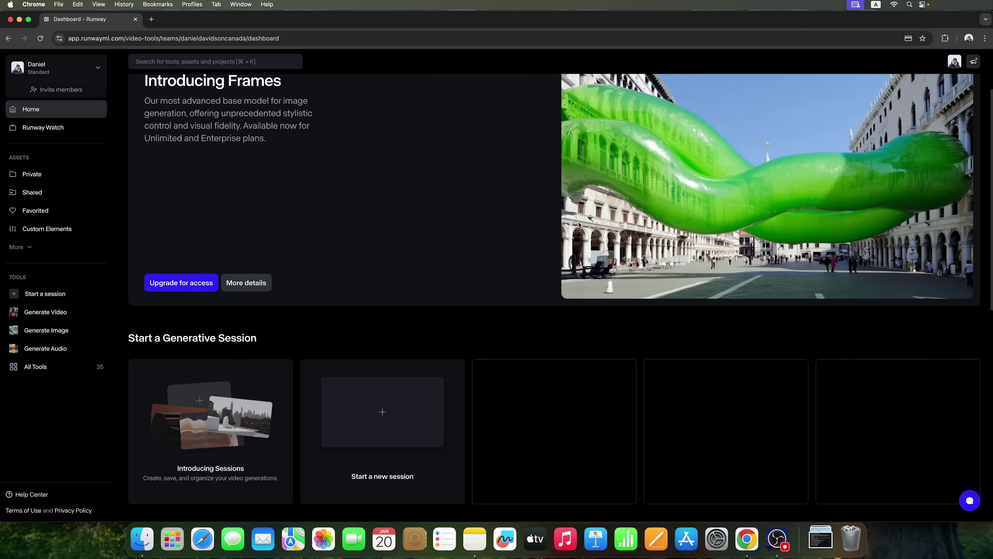
scroll(579, 224, "up", 1)
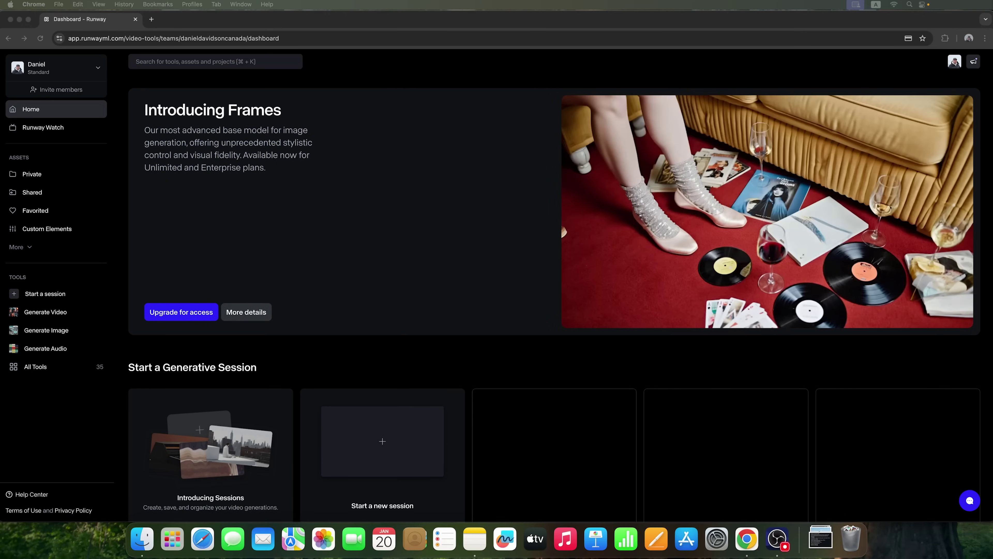
scroll(291, 281, "down", 3)
scroll(293, 281, "down", 5)
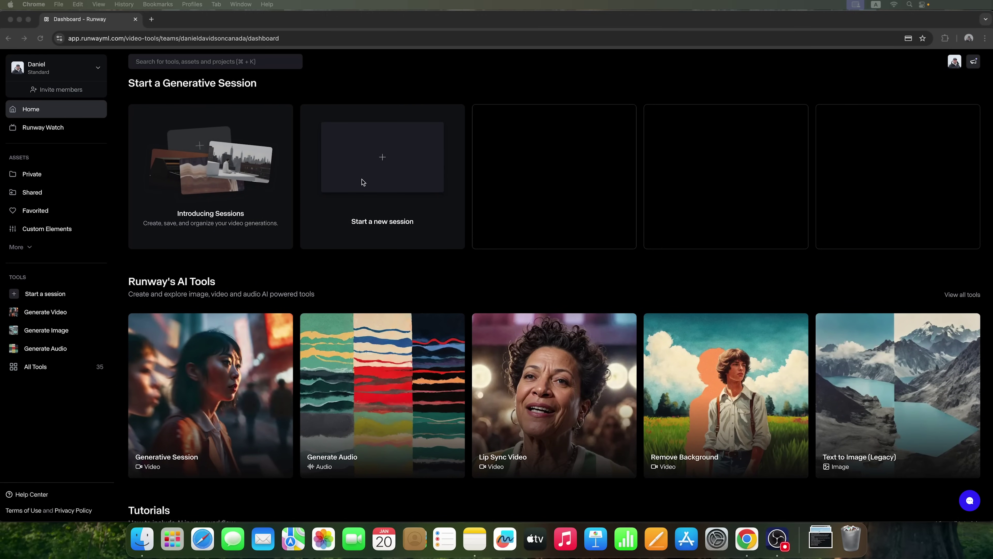
left_click(358, 265)
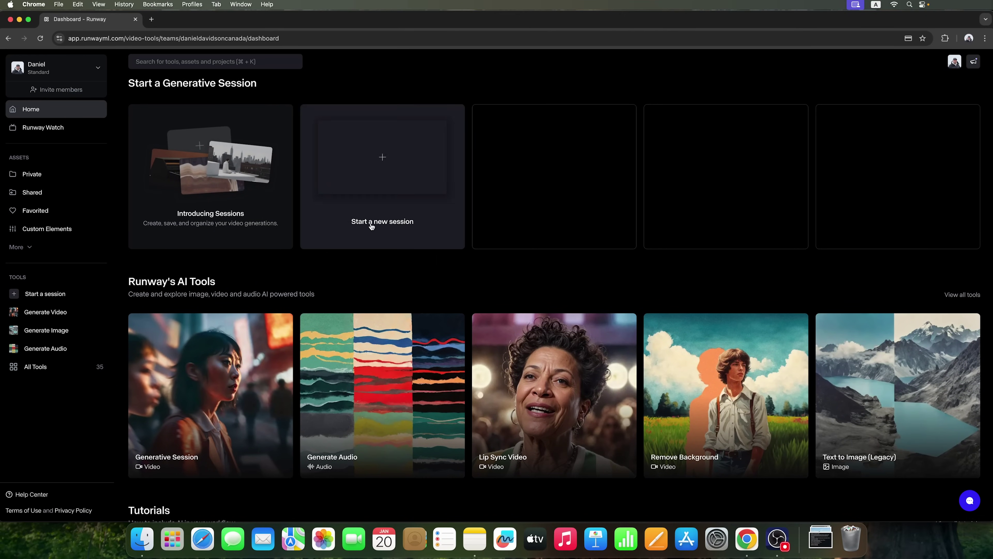
scroll(357, 273, "down", 2)
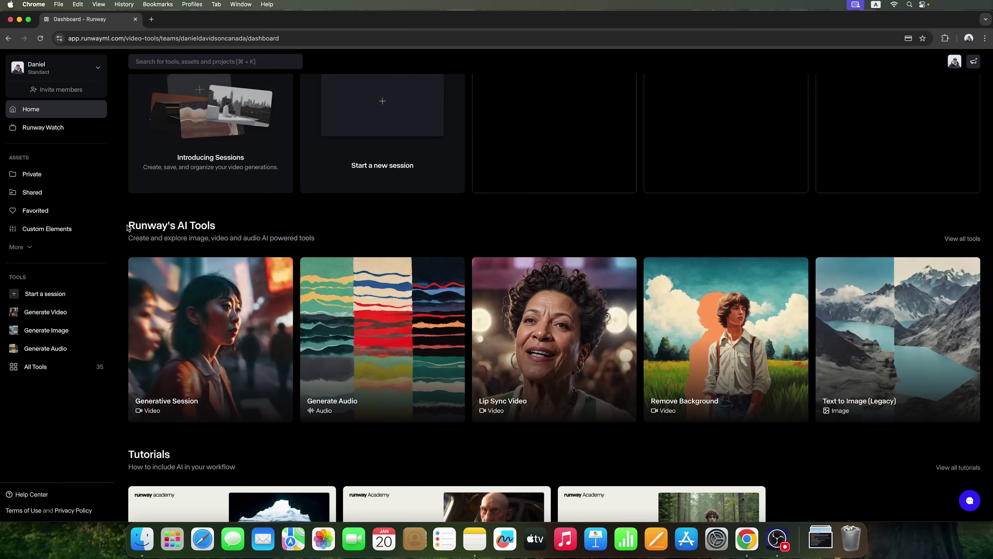
left_click_drag(128, 228, 235, 230)
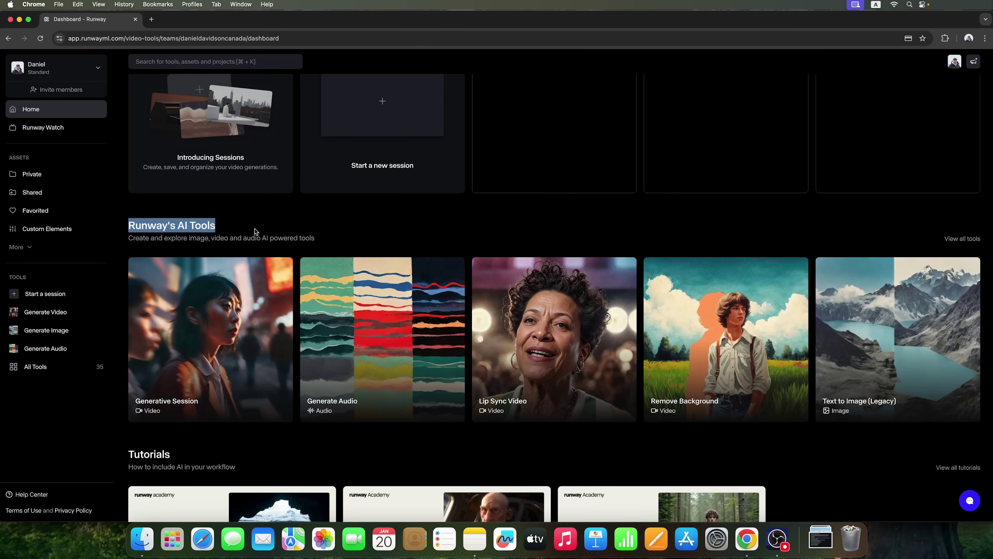
scroll(264, 254, "down", 1)
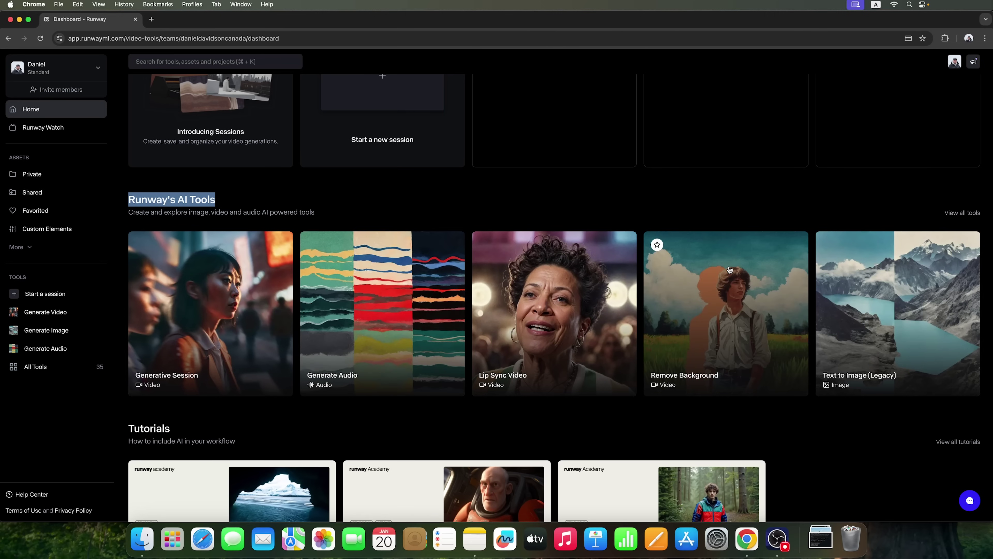
left_click(963, 213)
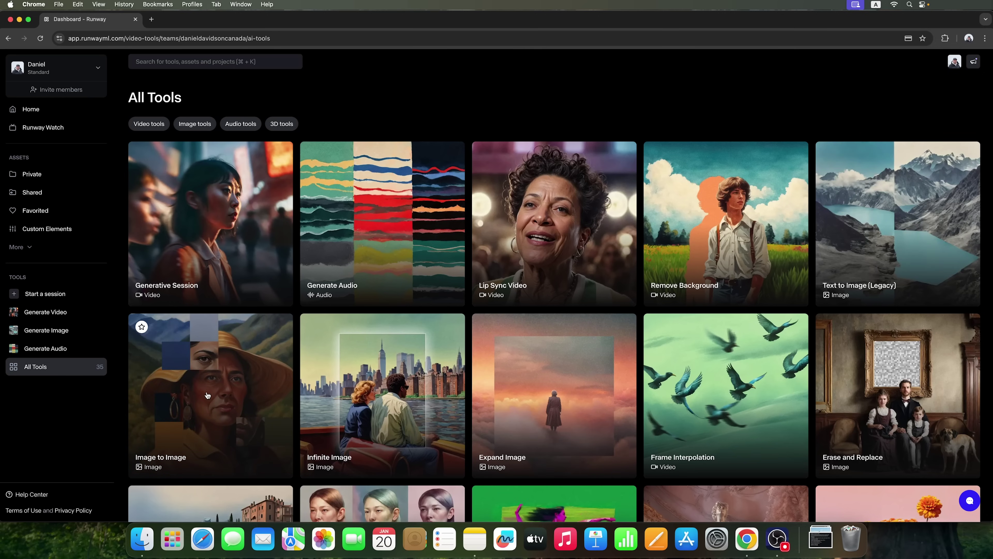
scroll(220, 393, "down", 2)
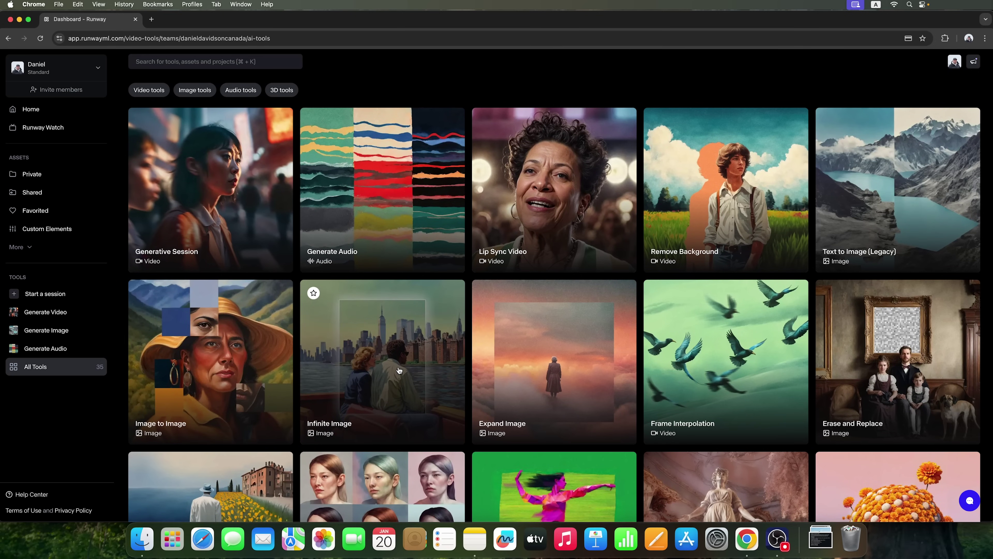
scroll(399, 370, "down", 1)
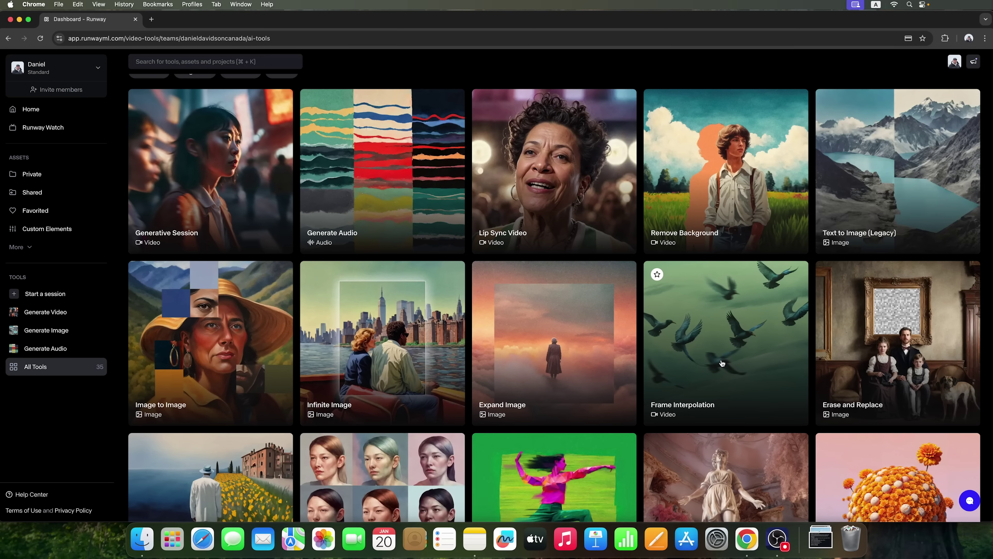
scroll(860, 352, "down", 2)
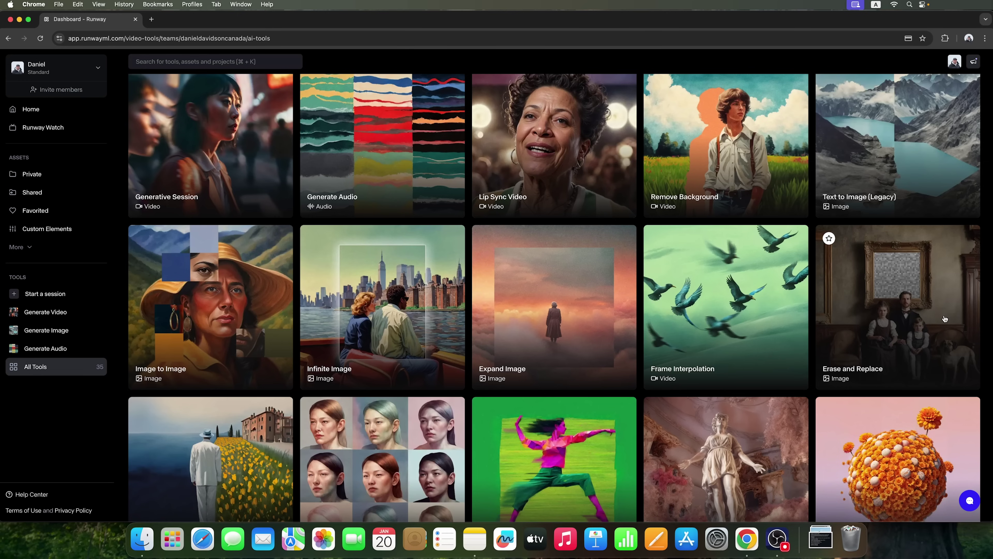
scroll(860, 287, "down", 8)
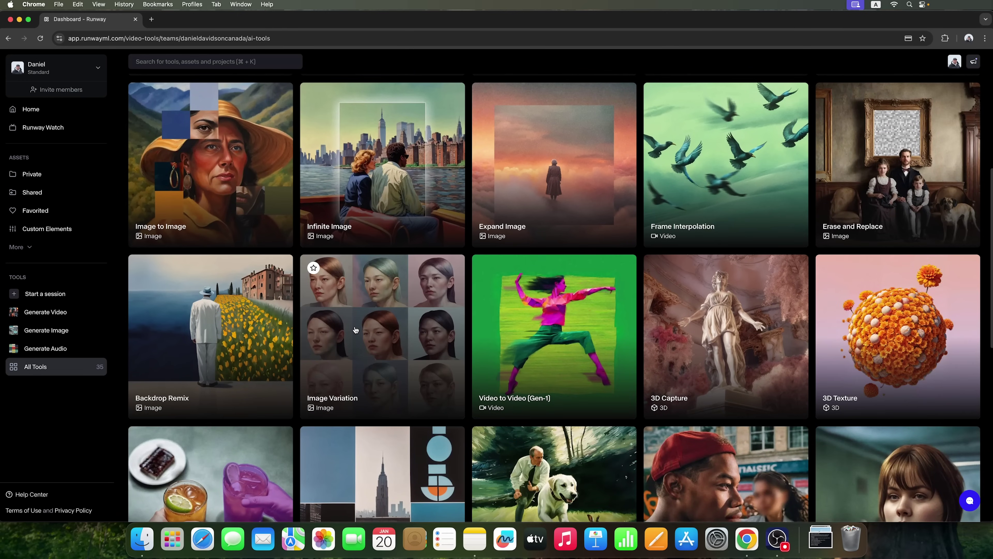
scroll(194, 351, "down", 2)
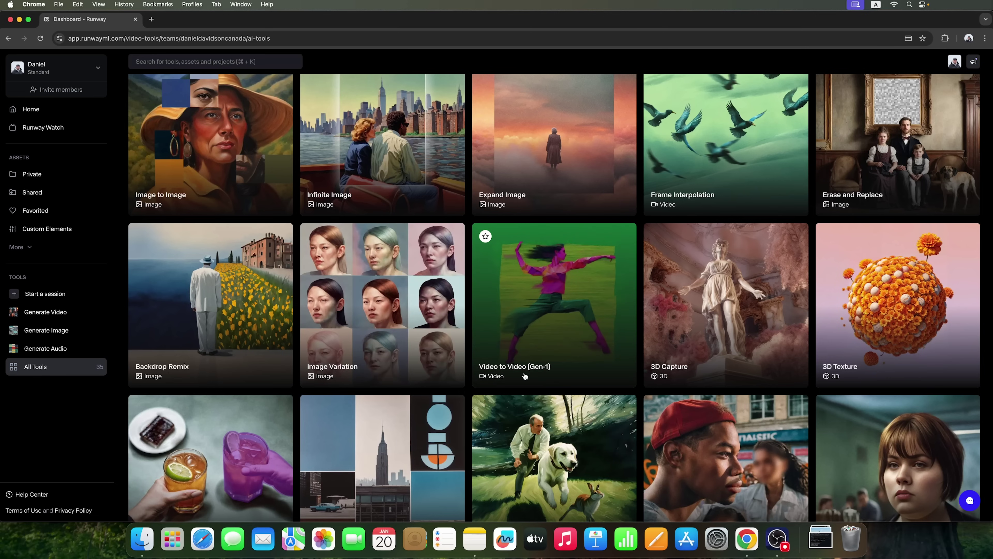
scroll(506, 368, "down", 1)
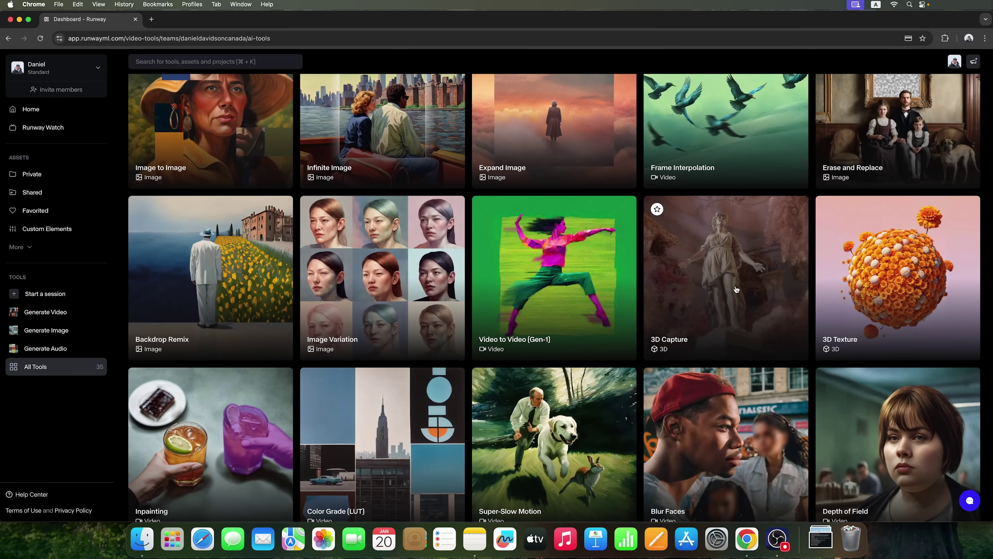
scroll(736, 290, "down", 3)
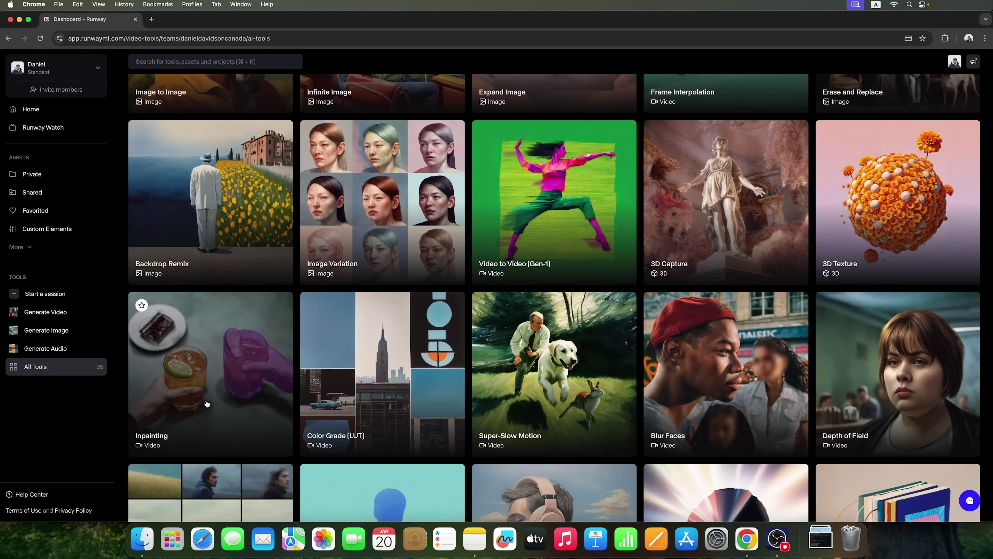
scroll(207, 404, "down", 1)
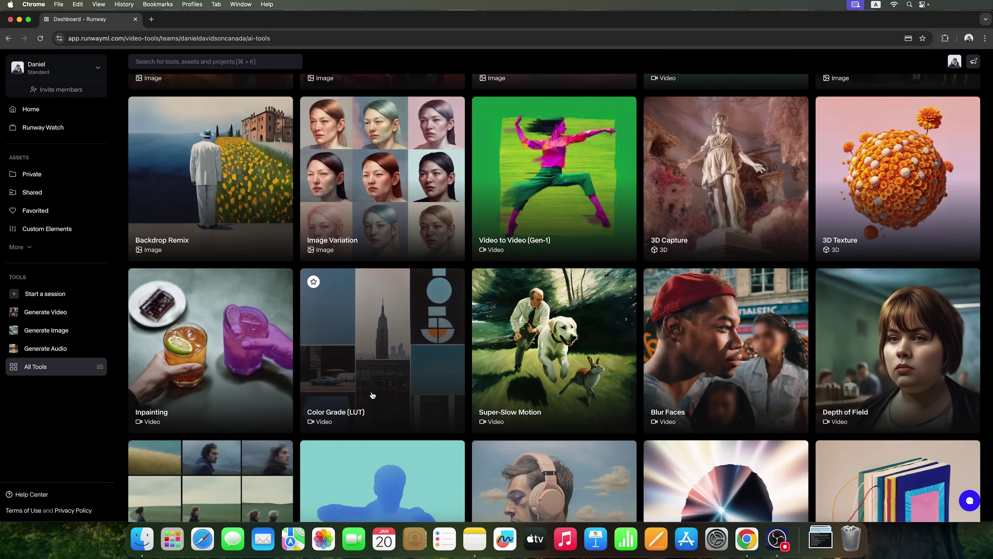
scroll(578, 375, "down", 1)
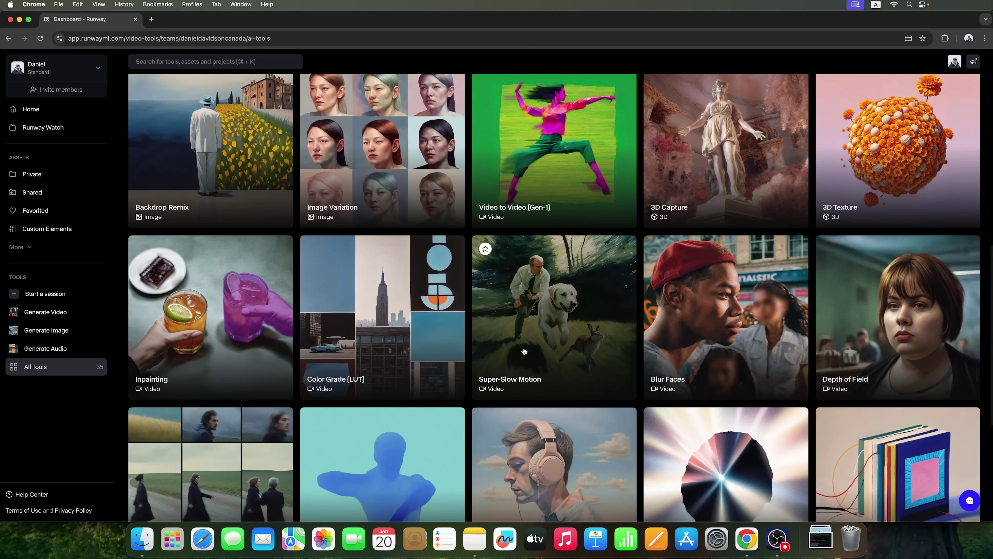
scroll(682, 372, "down", 1)
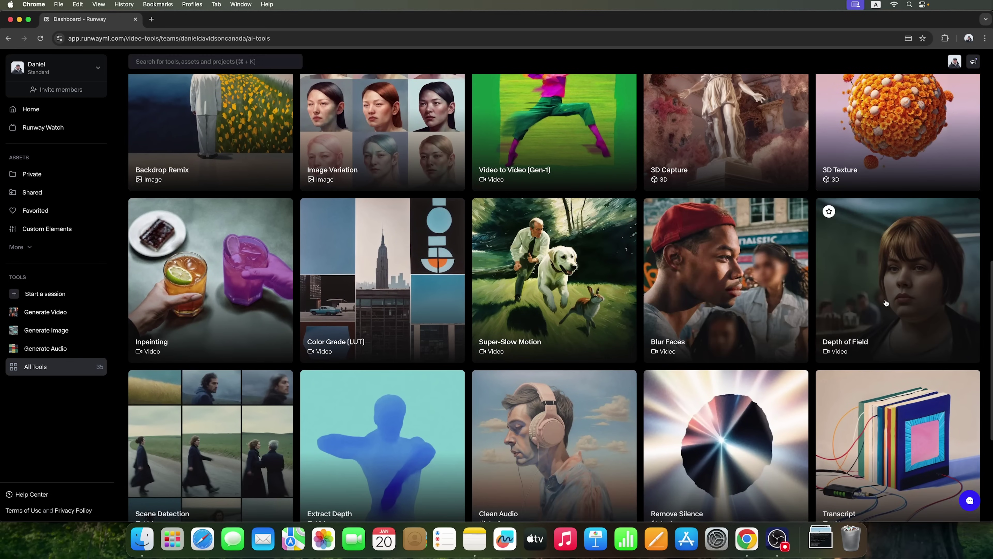
scroll(872, 333, "down", 2)
scroll(873, 332, "down", 3)
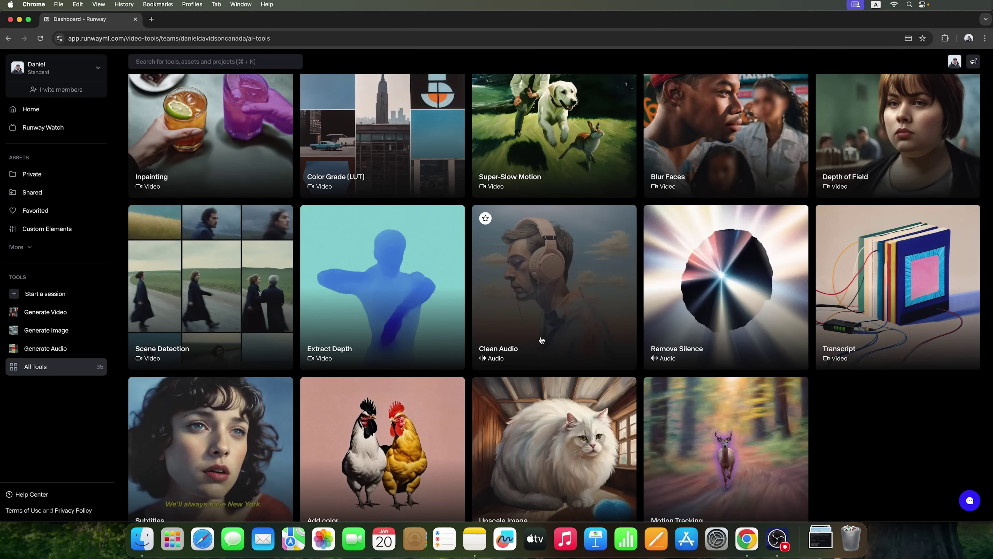
scroll(688, 349, "down", 1)
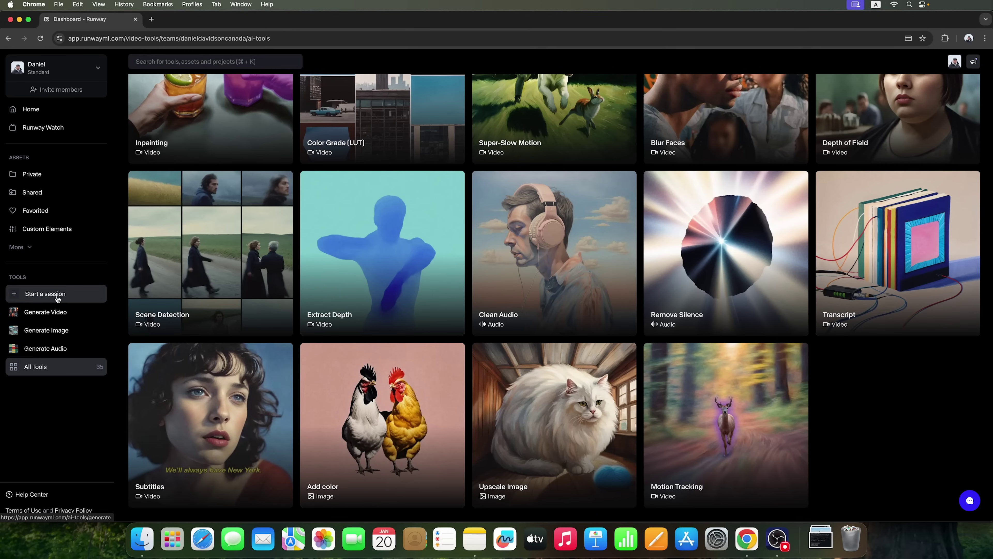
Start a new generative session and begin typing a name for it.
left_click(56, 294)
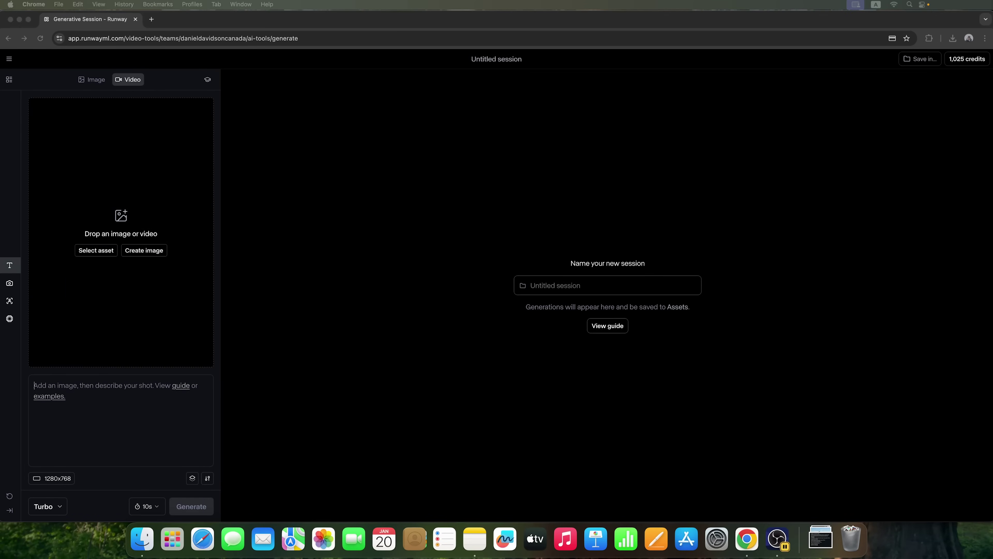
left_click(528, 257)
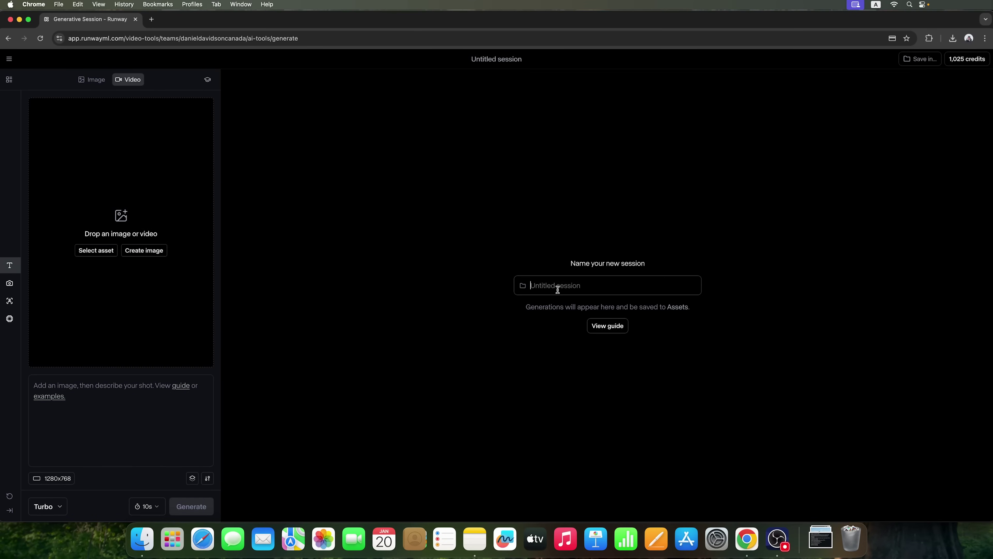
type("Da")
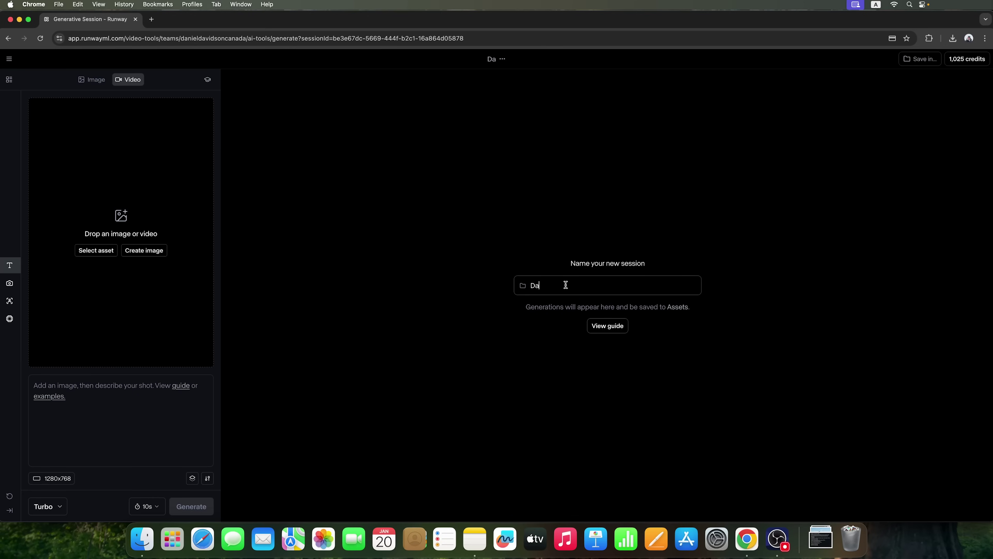
type("niel")
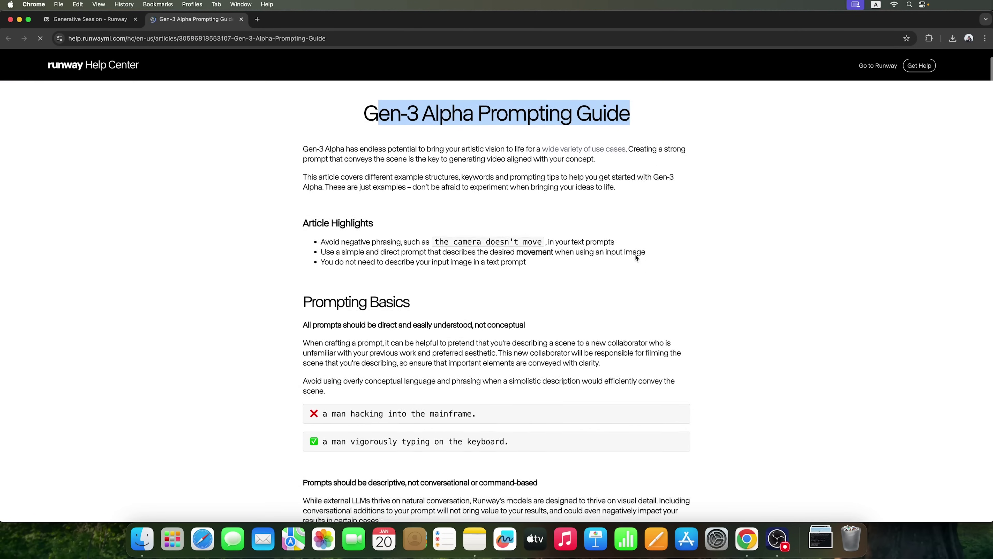
left_click_drag(356, 265, 475, 266)
left_click_drag(360, 293, 577, 297)
scroll(577, 296, "down", 15)
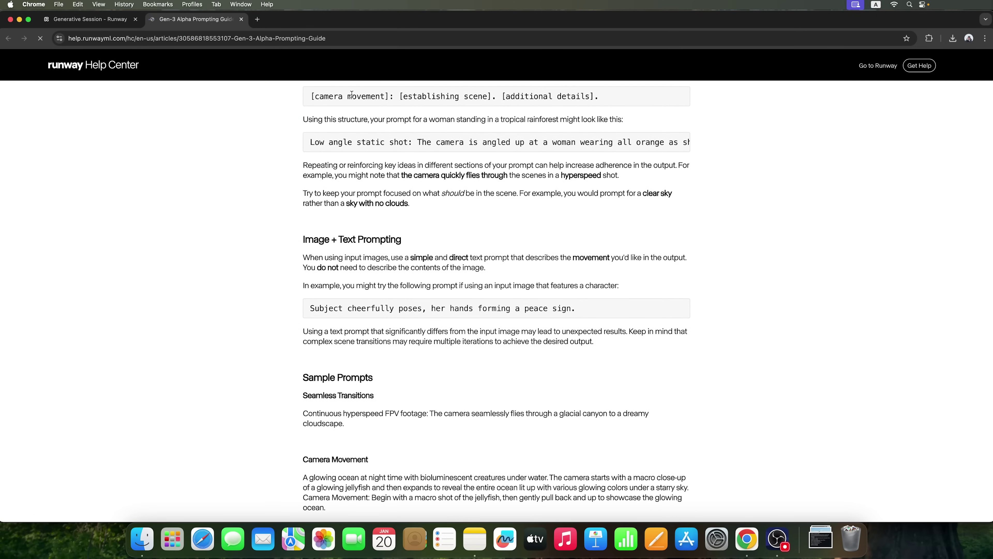
left_click_drag(352, 95, 592, 96)
scroll(572, 133, "down", 1)
left_click_drag(349, 109, 461, 162)
left_click_drag(328, 275, 549, 284)
scroll(549, 284, "down", 7)
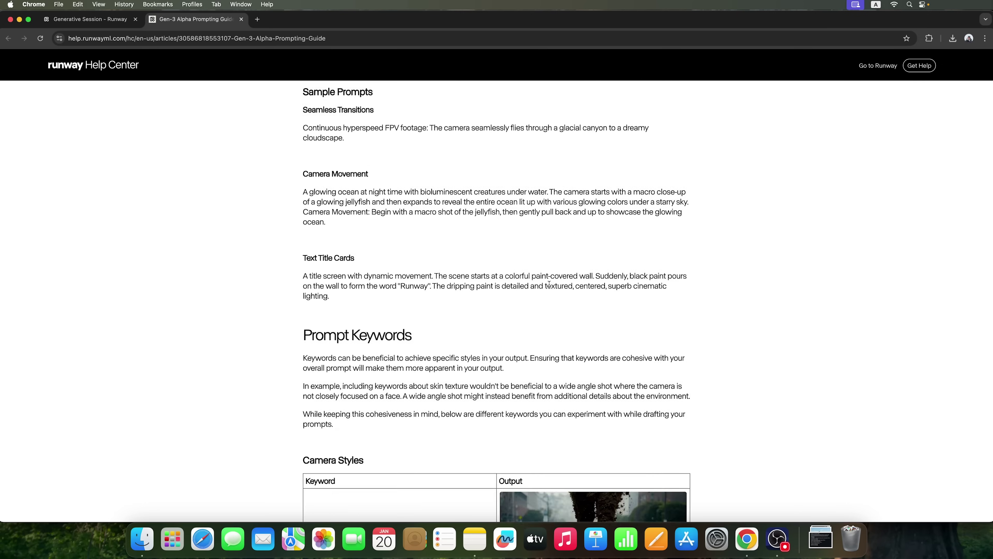
scroll(549, 284, "down", 4)
triple_click(352, 275)
scroll(470, 276, "down", 2)
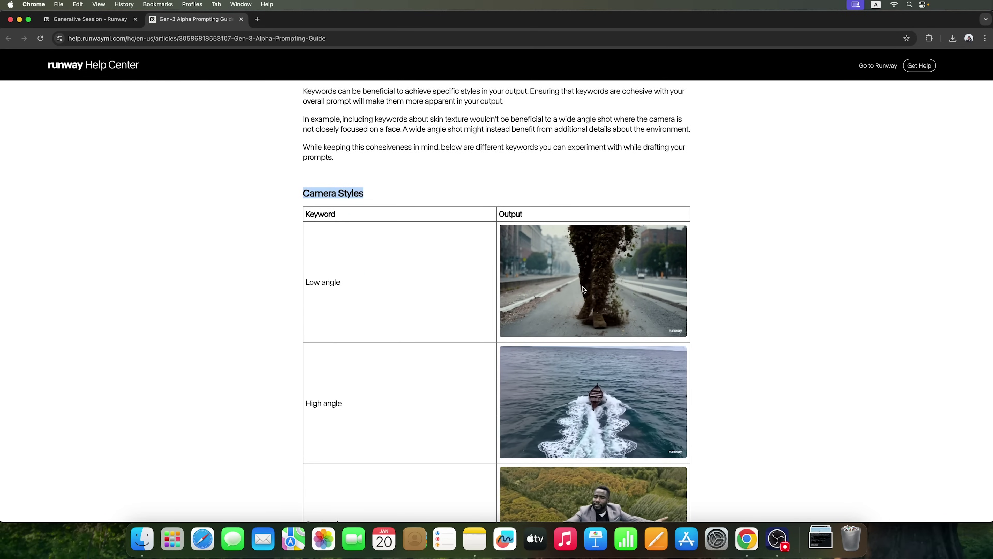
scroll(581, 292, "down", 9)
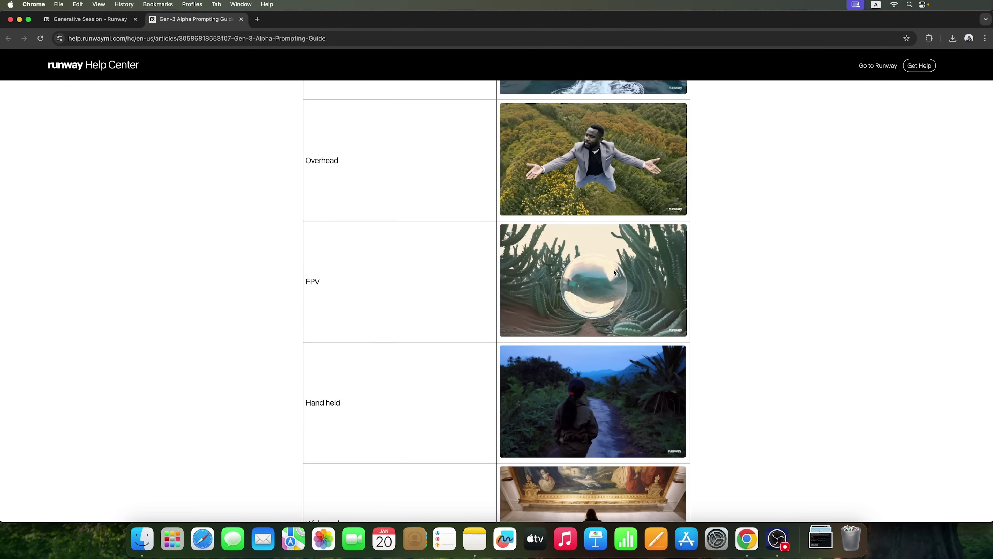
scroll(569, 288, "down", 1)
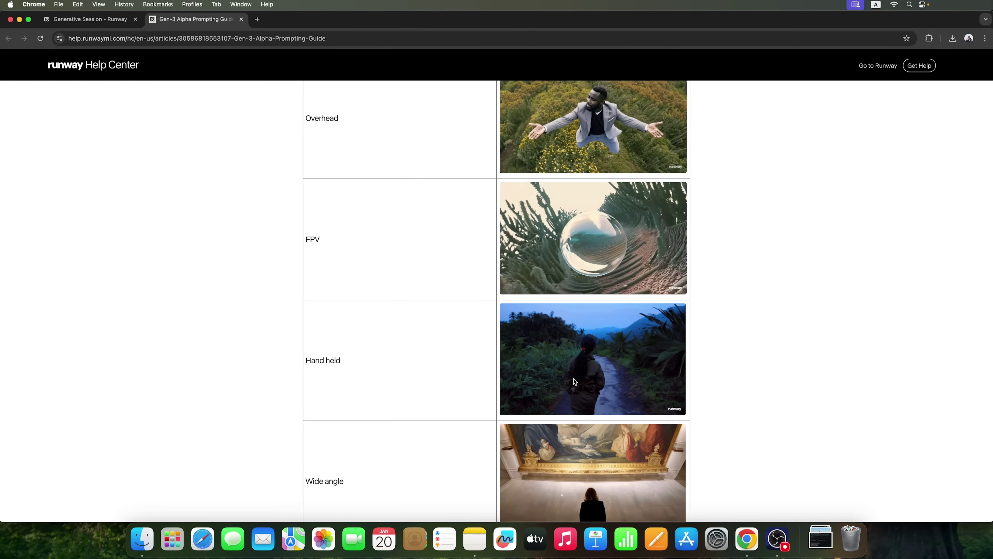
scroll(591, 388, "down", 10)
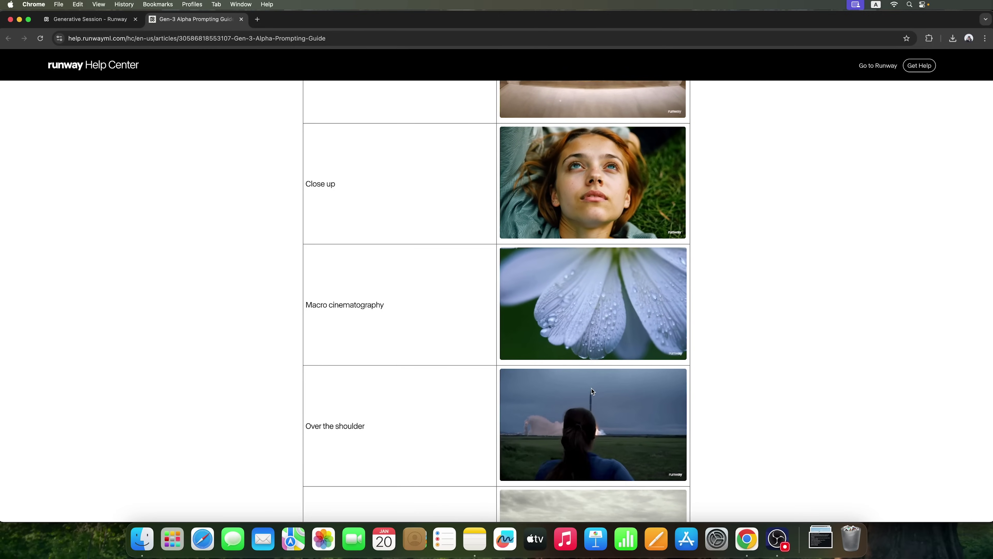
left_click_drag(384, 426, 311, 426)
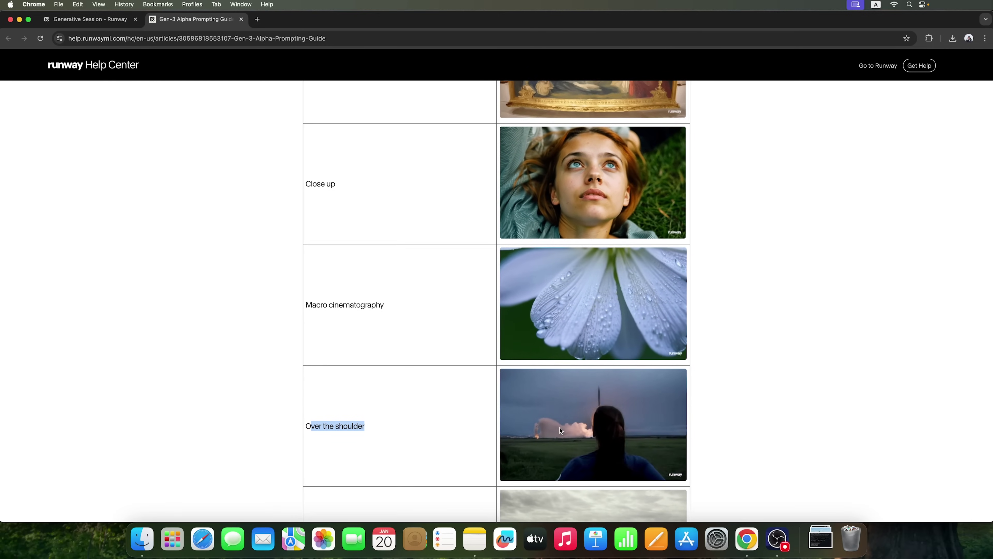
scroll(560, 428, "down", 12)
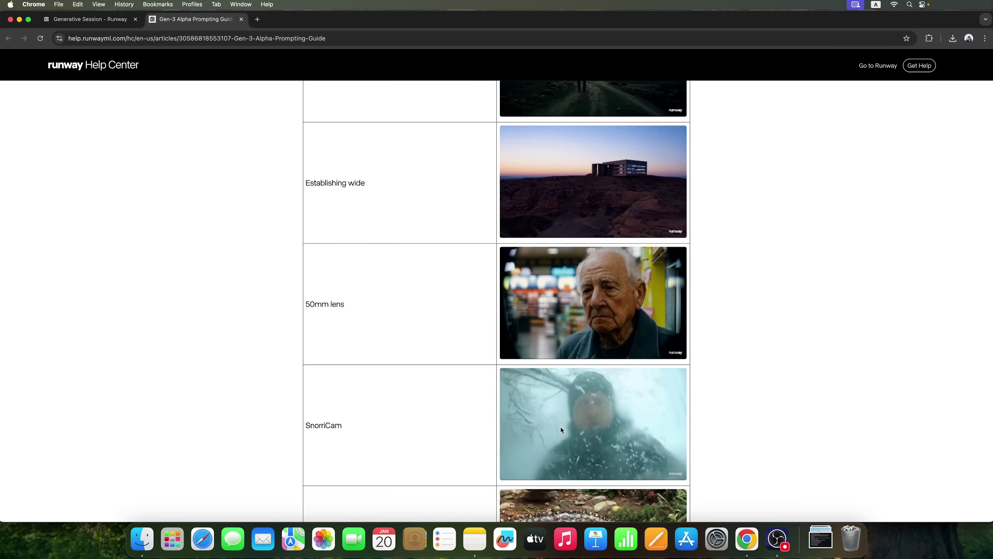
scroll(560, 427, "down", 13)
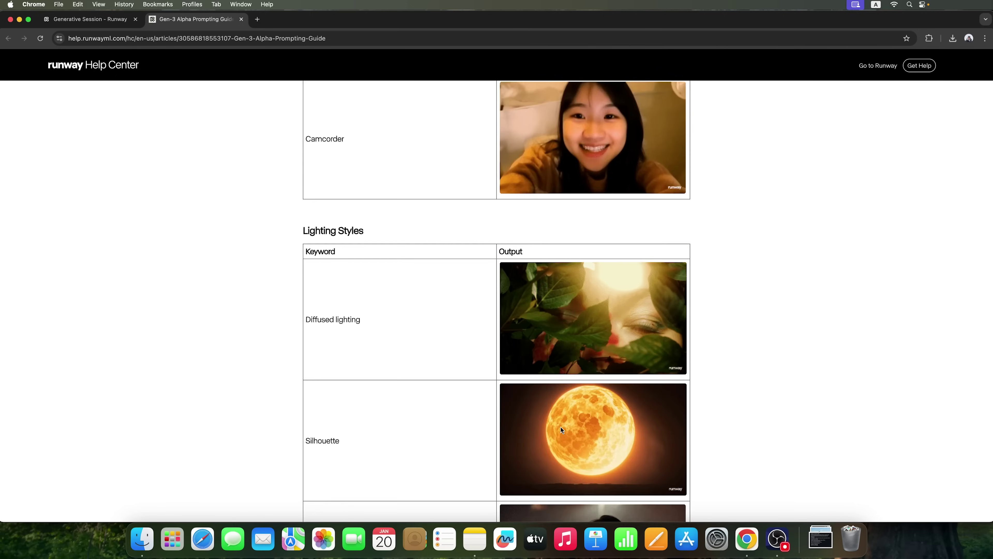
scroll(560, 427, "down", 3)
left_click_drag(303, 127, 364, 130)
scroll(428, 235, "down", 2)
scroll(588, 227, "down", 6)
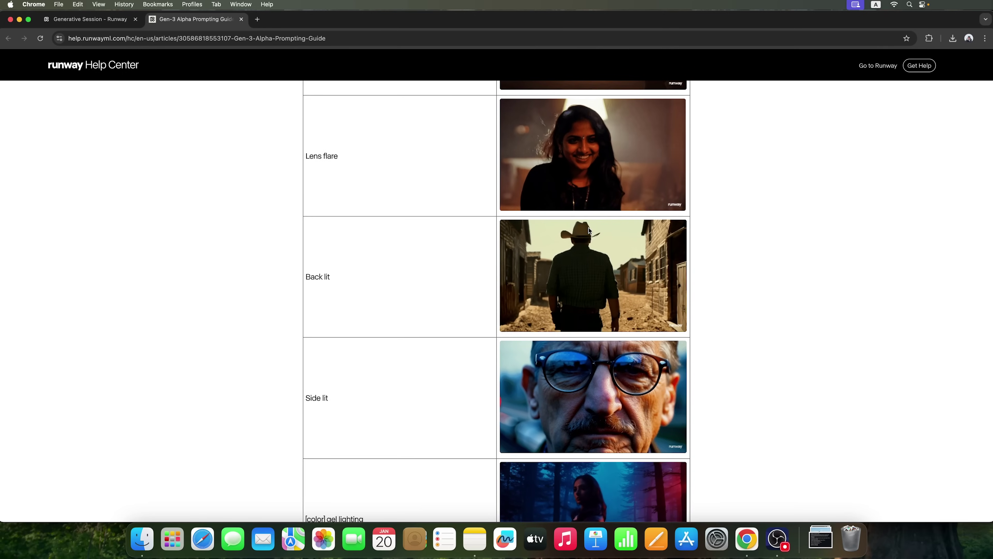
scroll(605, 299, "down", 4)
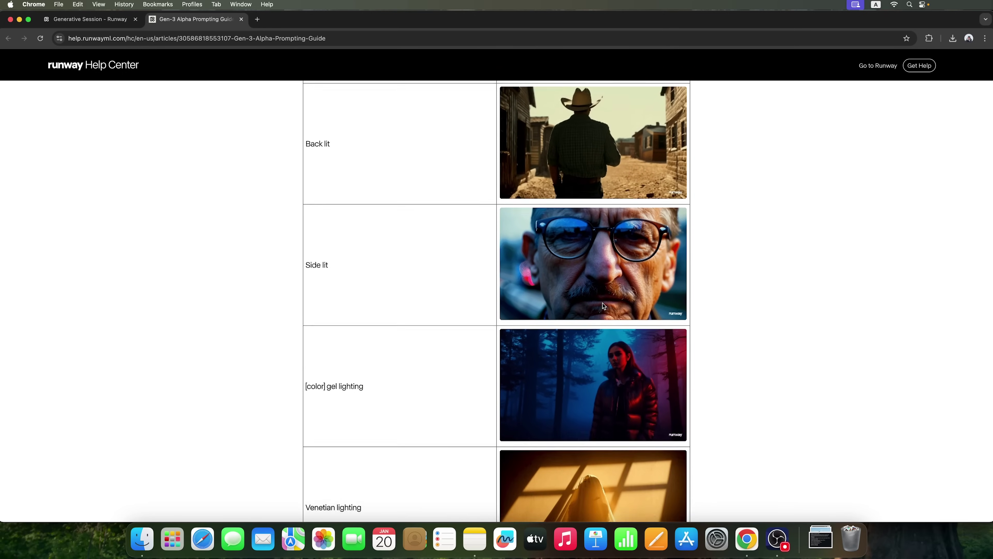
scroll(604, 305, "down", 8)
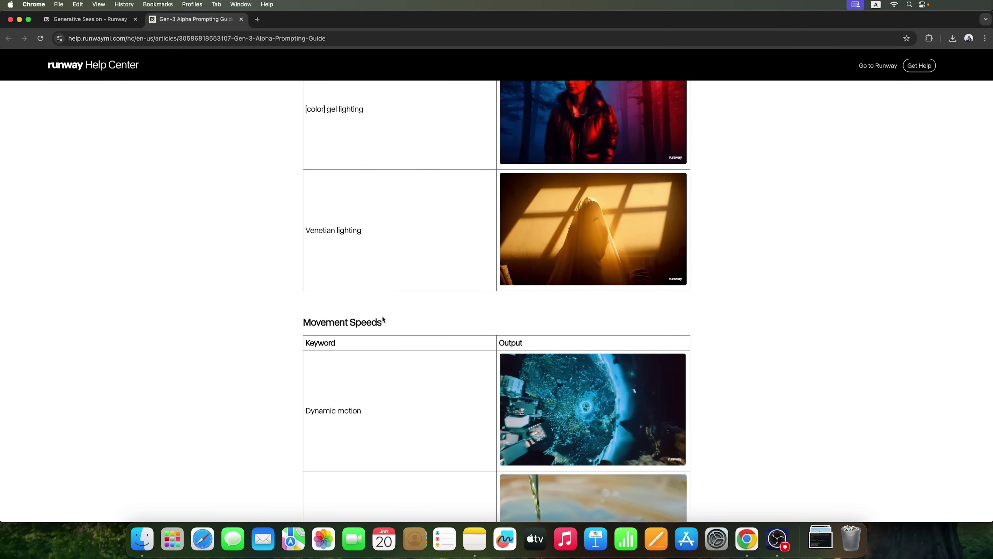
left_click_drag(384, 320, 268, 328)
scroll(439, 316, "down", 8)
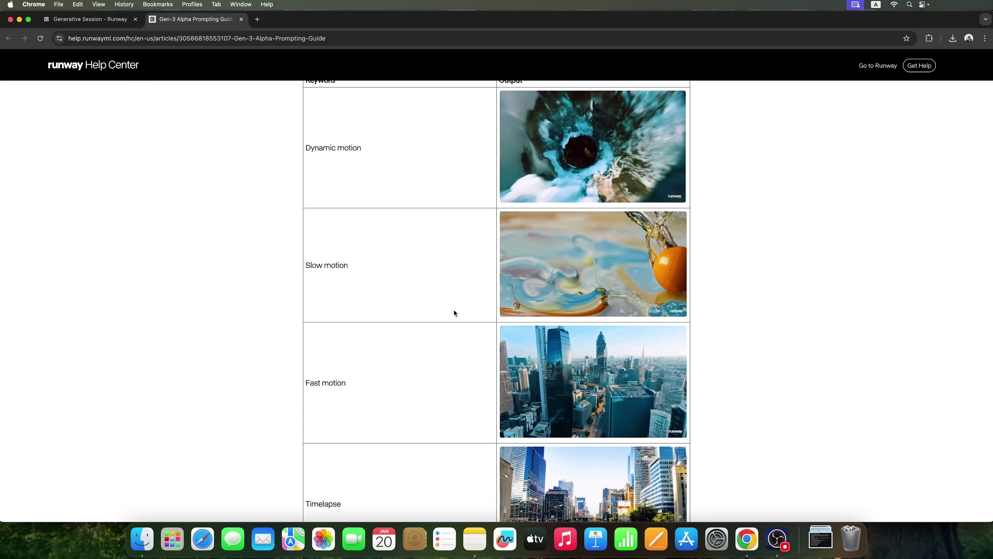
scroll(465, 307, "down", 8)
left_click_drag(301, 323, 414, 334)
scroll(414, 332, "down", 20)
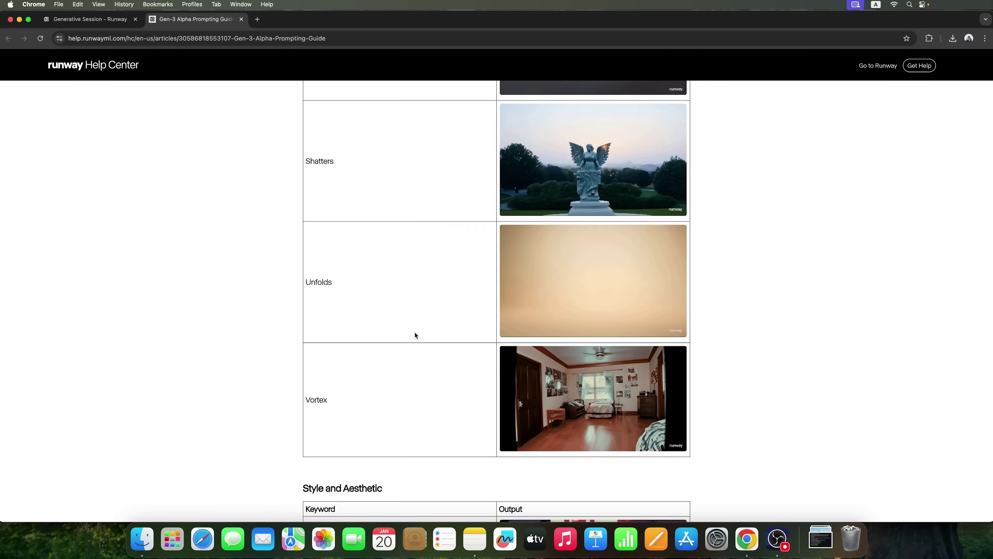
scroll(415, 332, "down", 6)
left_click_drag(302, 269, 415, 268)
scroll(415, 268, "down", 16)
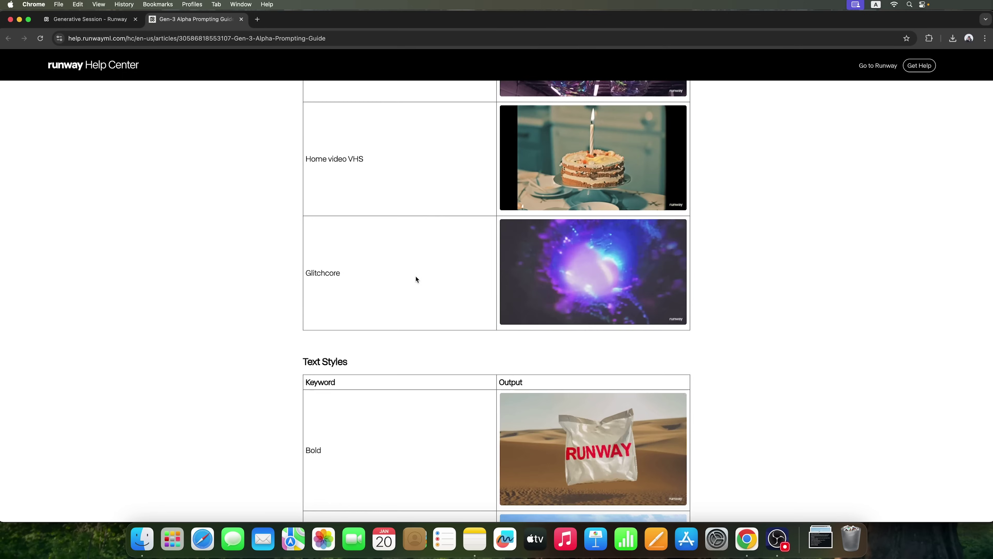
scroll(416, 277, "down", 3)
left_click_drag(302, 258, 405, 264)
scroll(407, 272, "down", 13)
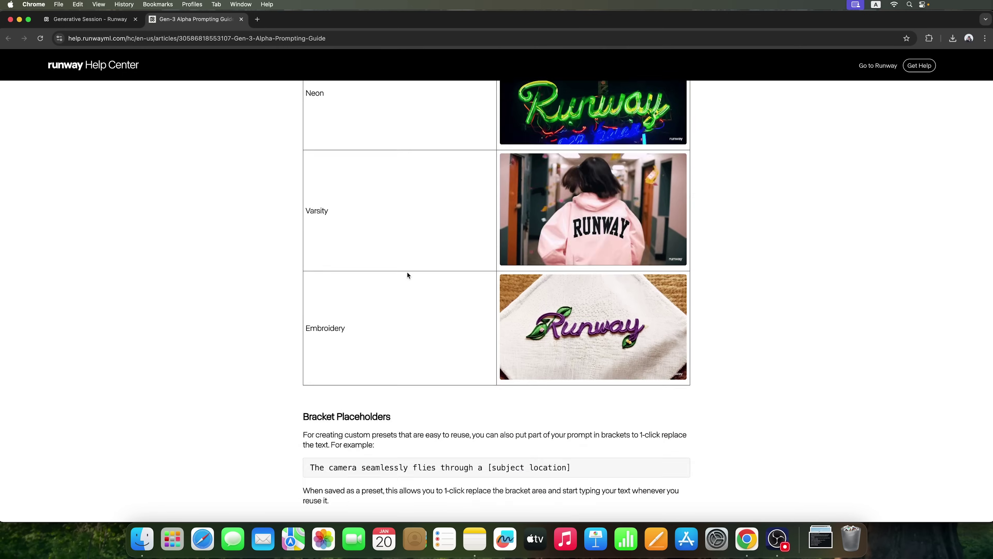
scroll(407, 272, "down", 5)
left_click_drag(308, 207, 422, 213)
scroll(443, 268, "down", 2)
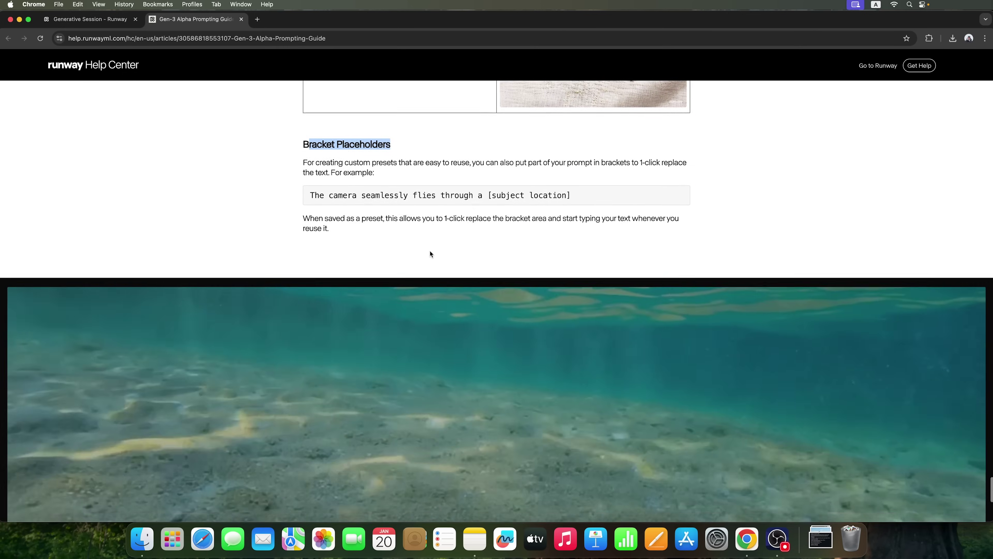
scroll(429, 254, "down", 3)
left_click(242, 19)
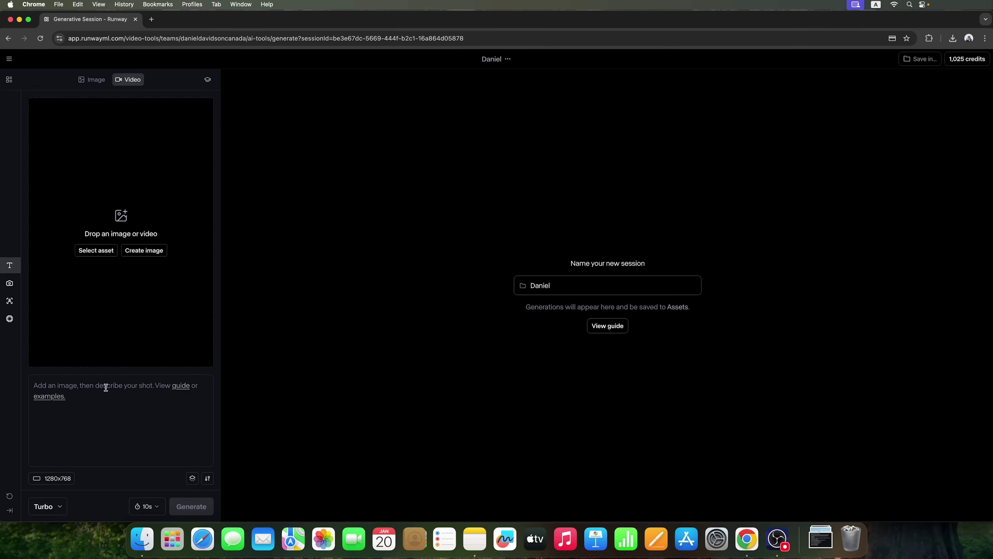
Bring up the Examples prompt presets and scroll through the list.
left_click(60, 398)
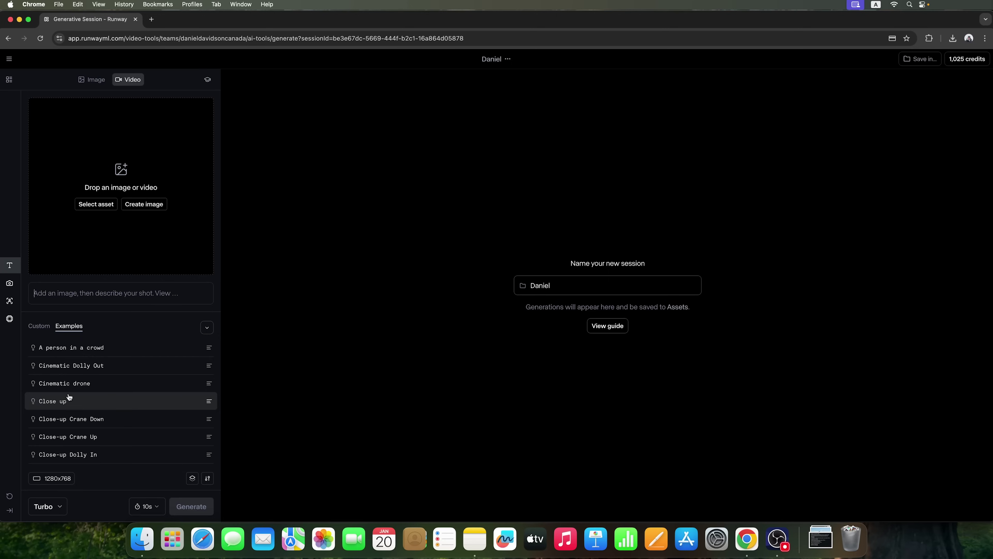
scroll(125, 360, "down", 10)
scroll(71, 430, "down", 10)
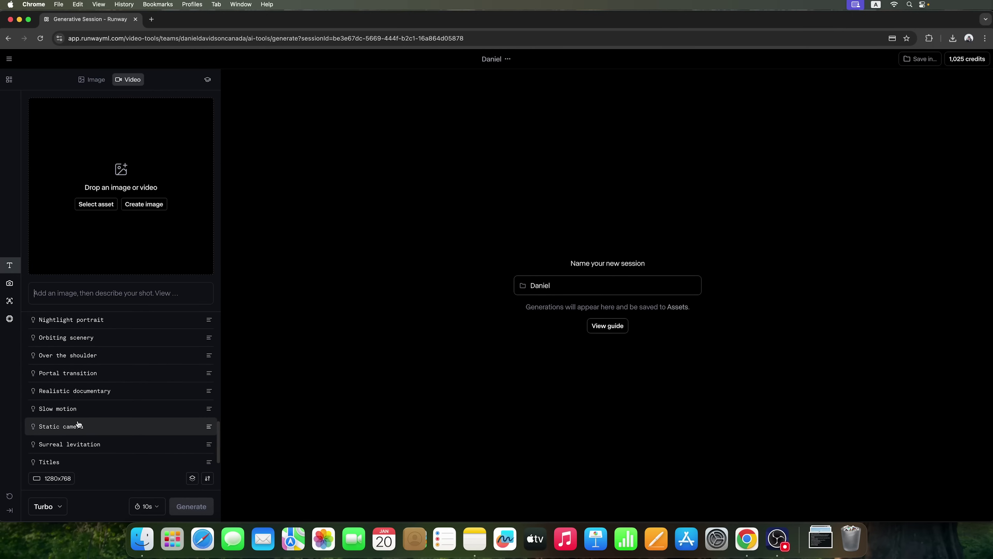
scroll(78, 417, "down", 1)
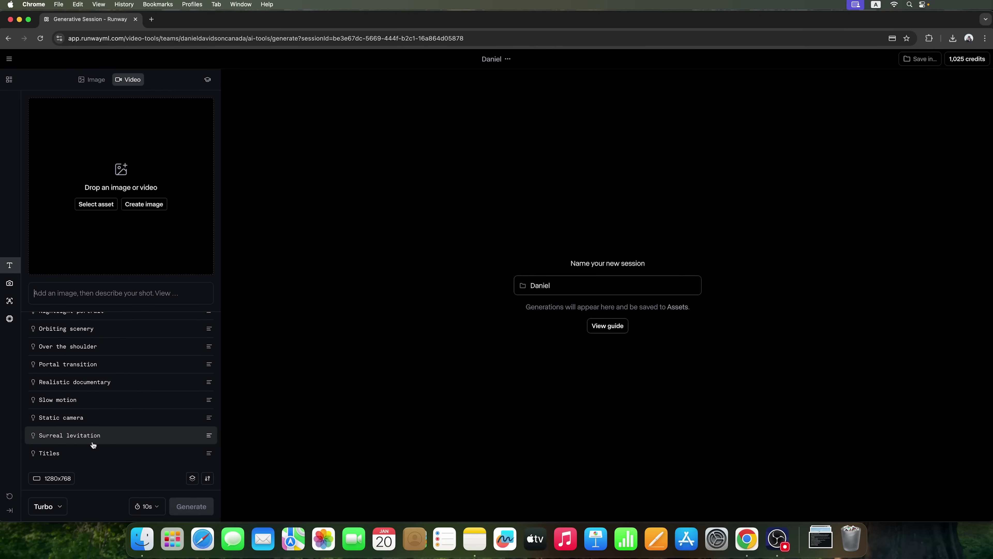
scroll(96, 441, "up", 10)
scroll(106, 431, "up", 3)
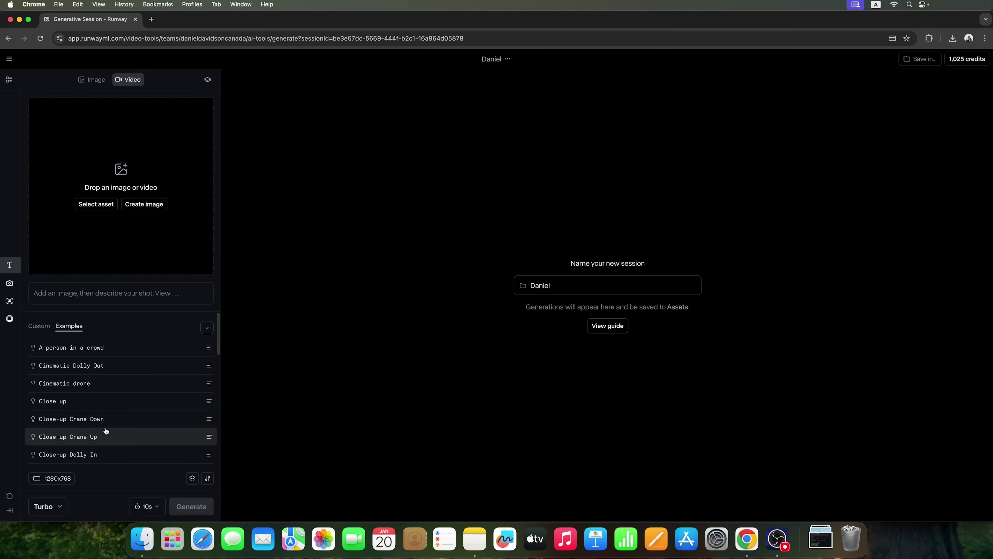
Upload the presenter's selfie PNG from the desktop into the session assets.
left_click(95, 207)
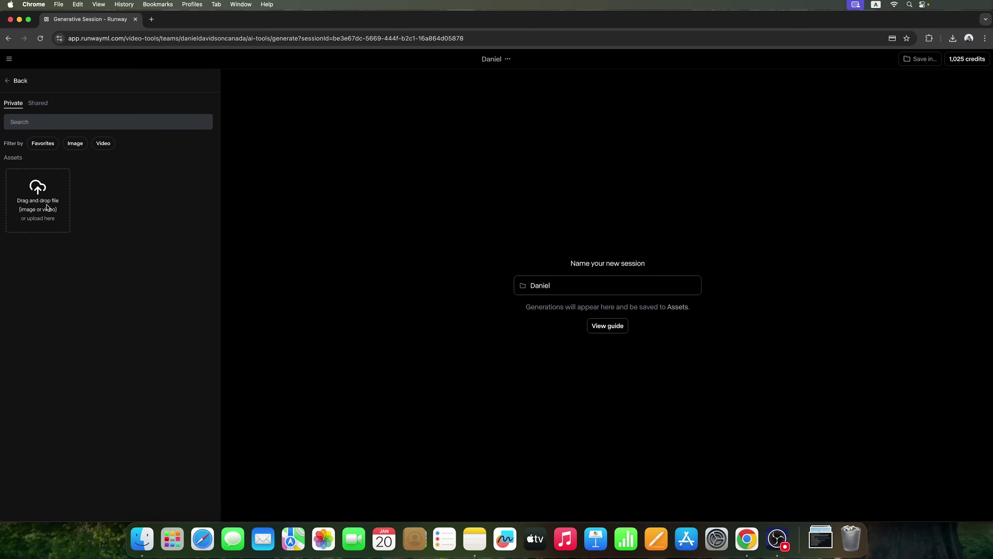
key("F11")
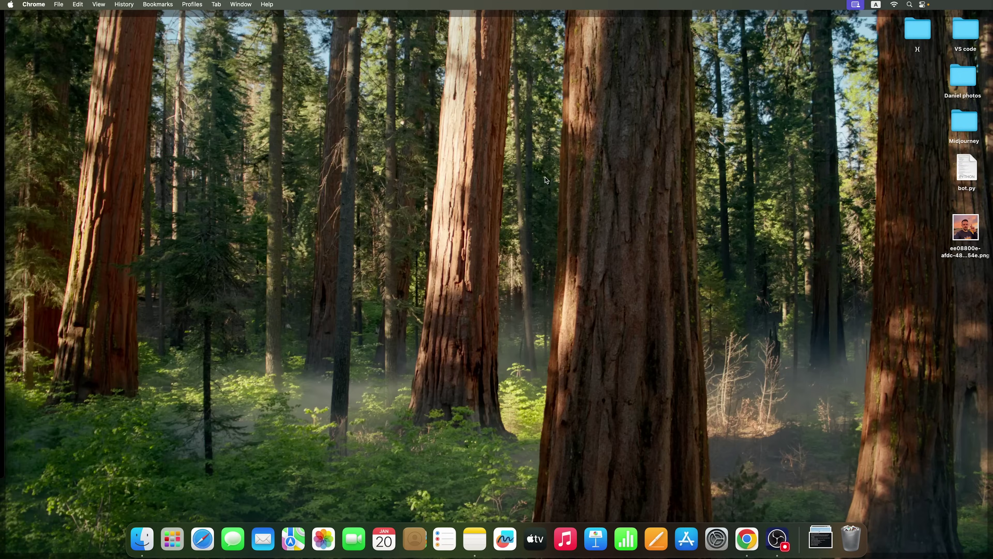
left_click_drag(961, 227, 47, 201)
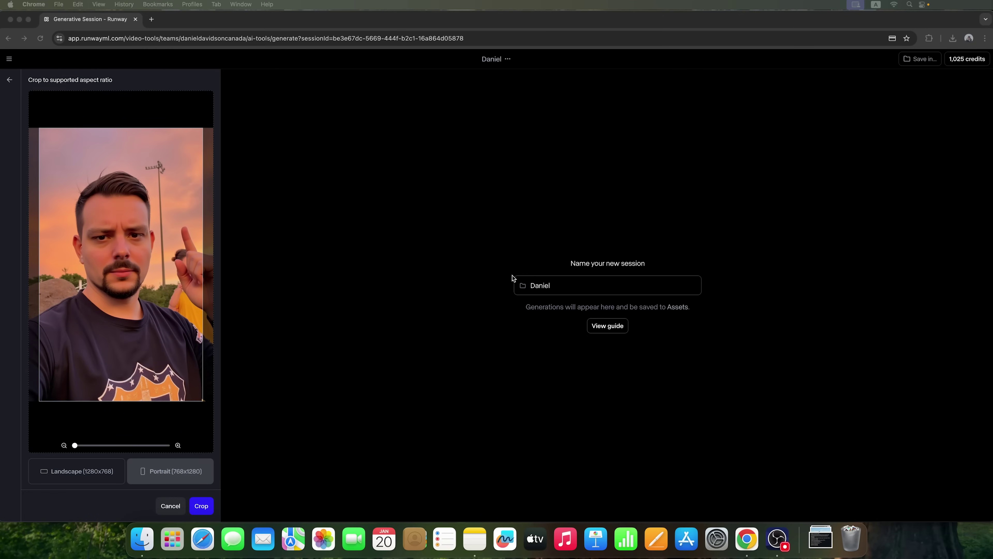
left_click(184, 294)
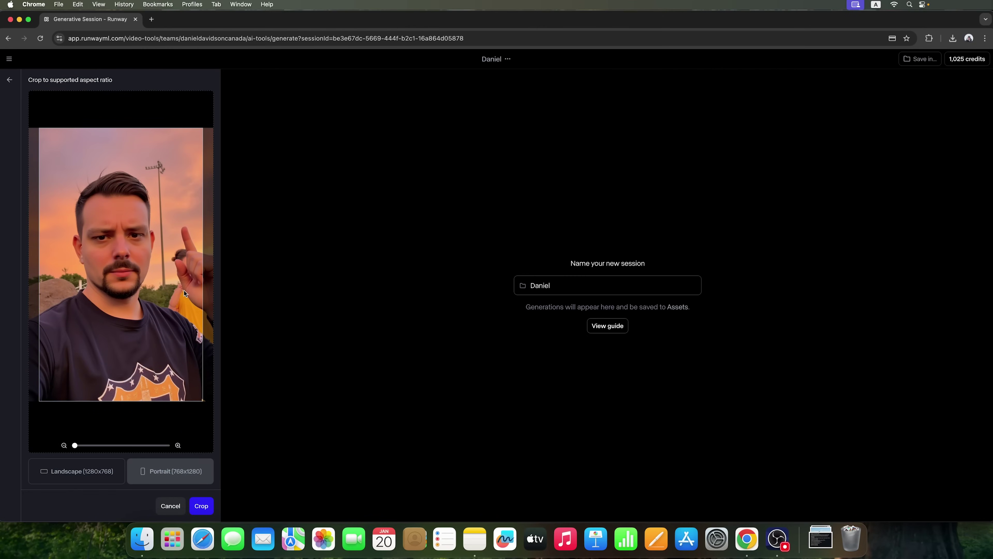
Crop the photo to portrait 768x1280 after briefly trying landscape 1280x768.
left_click_drag(171, 294, 146, 288)
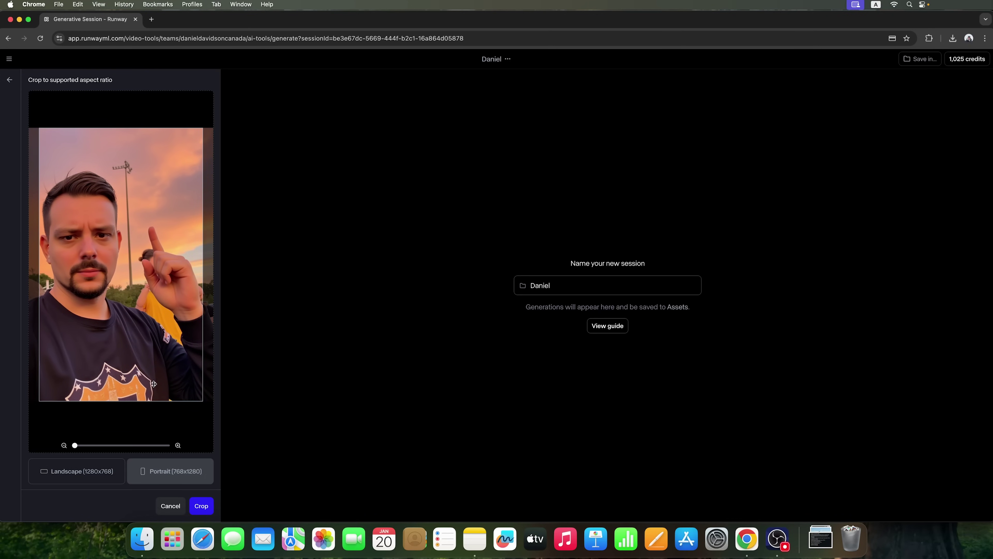
left_click(101, 472)
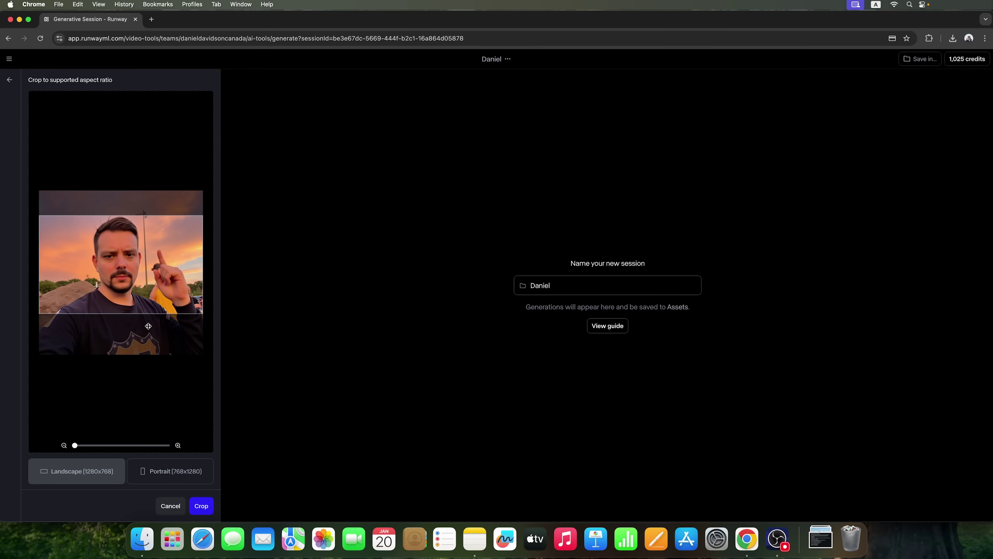
left_click(170, 471)
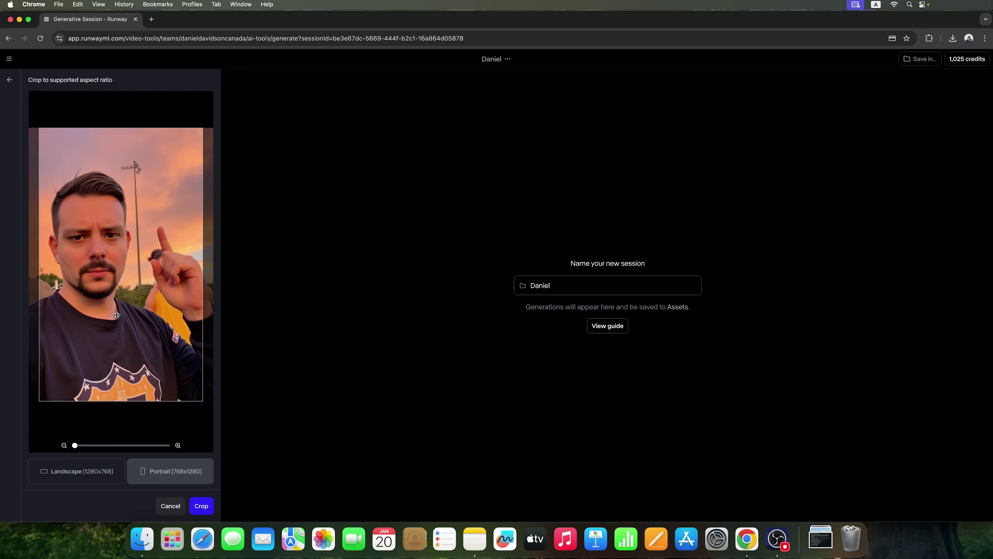
left_click(194, 509)
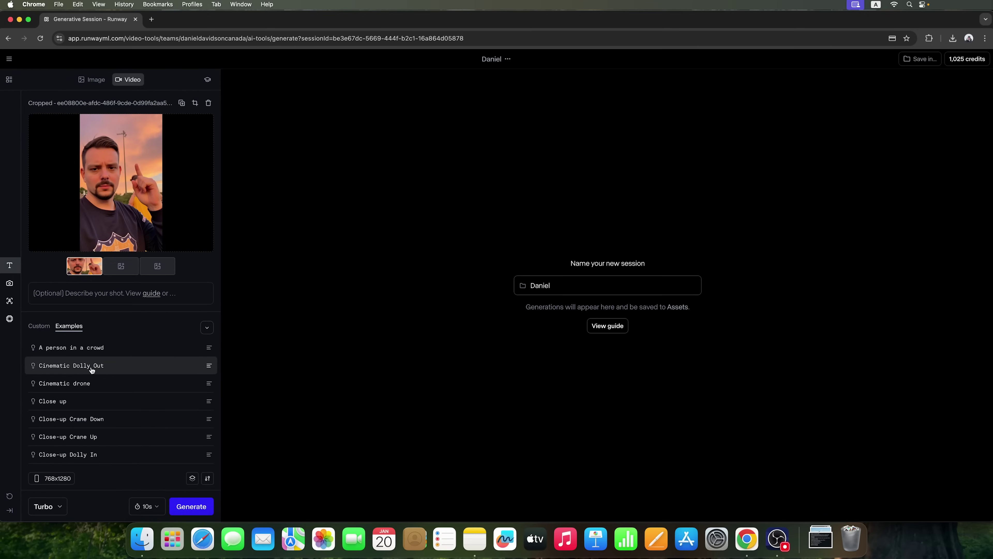
Fill the prompt with the Dynamic motion preset and generate the 10-second clip.
scroll(120, 431, "down", 3)
scroll(120, 432, "down", 2)
left_click(182, 433)
left_click(192, 506)
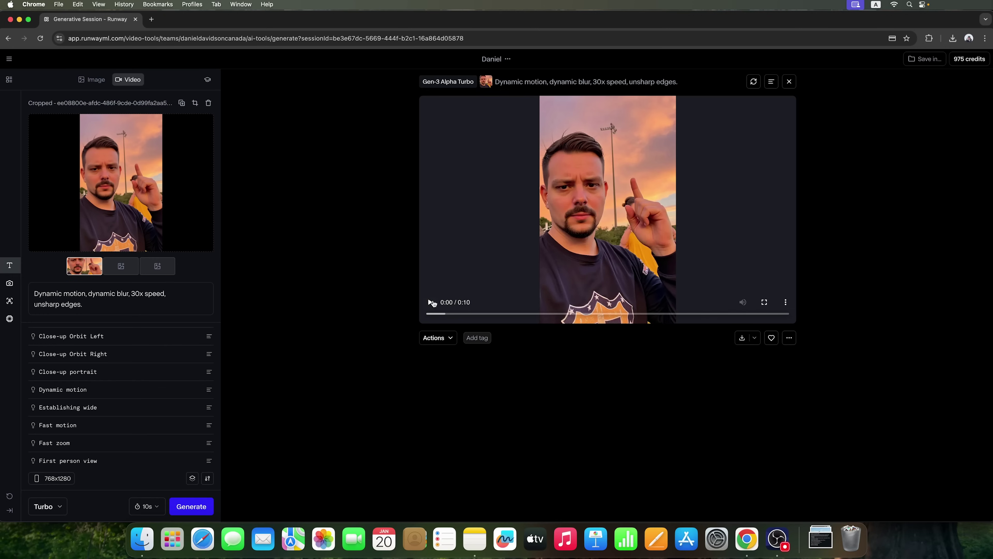
left_click(431, 302)
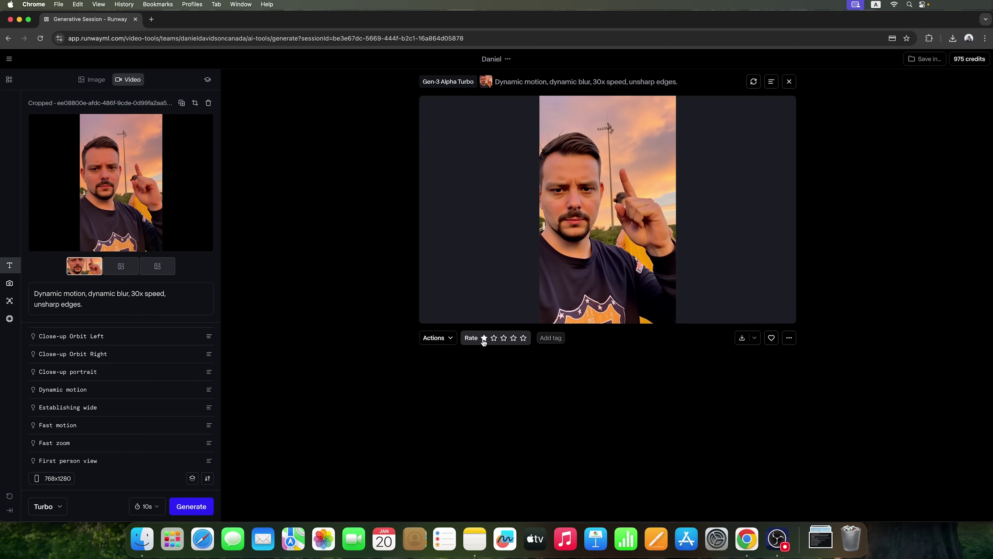
left_click(449, 338)
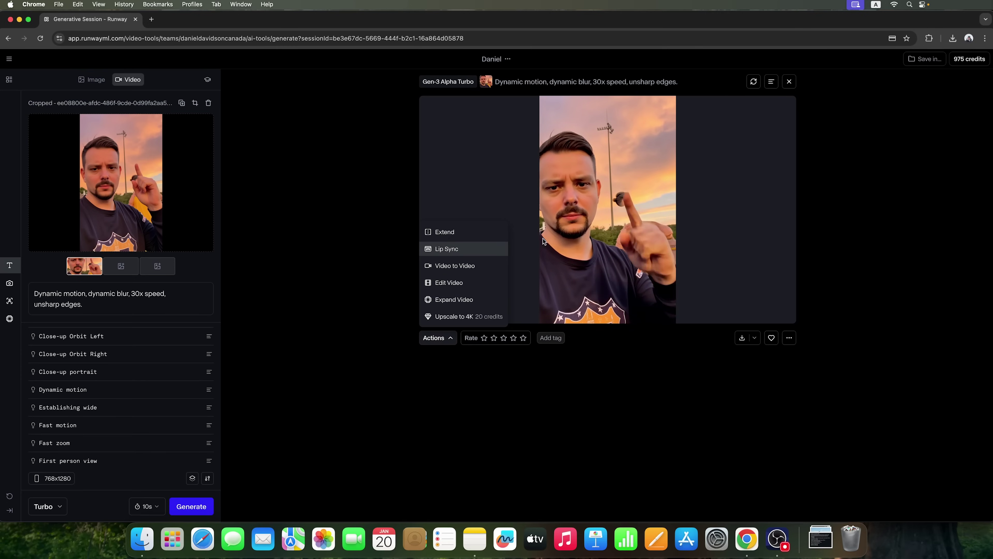
left_click(669, 362)
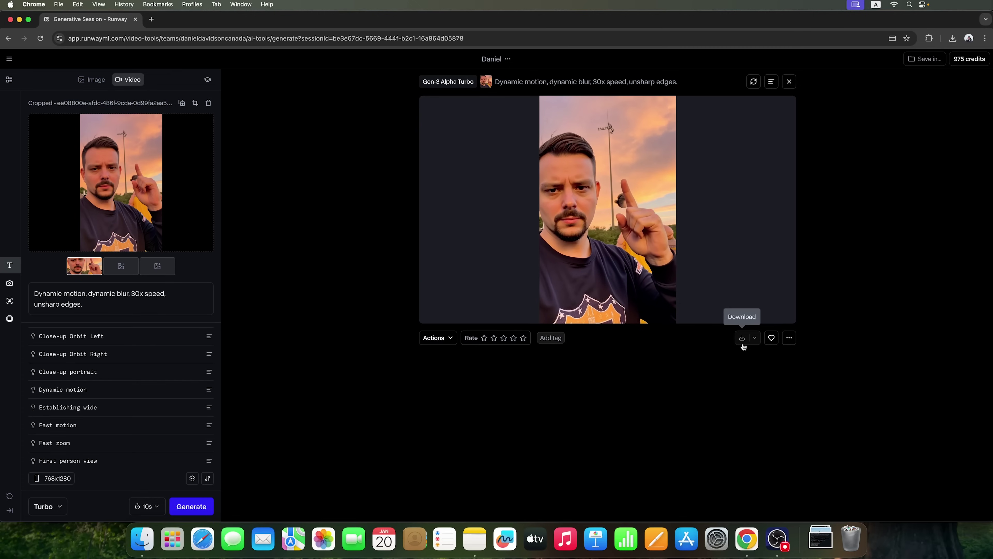
left_click(788, 340)
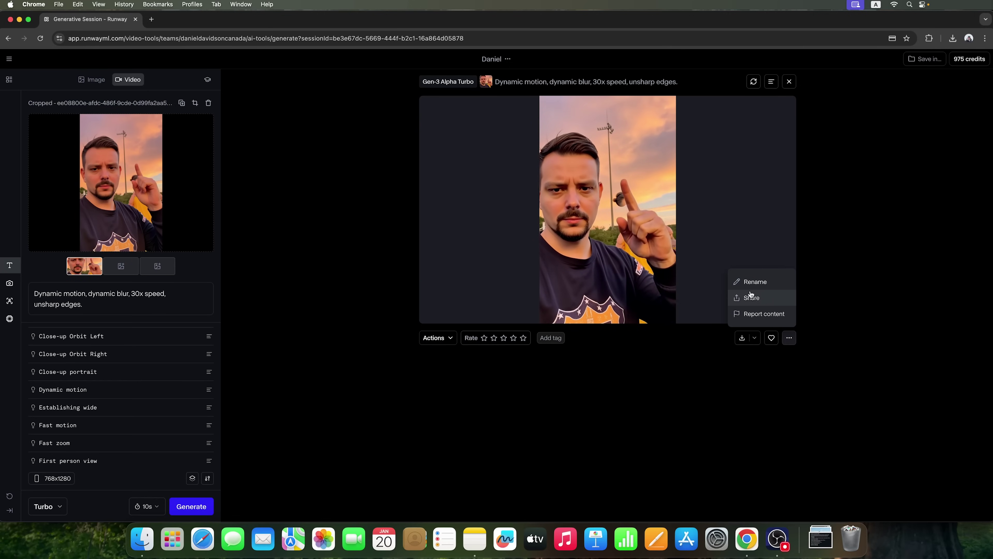
left_click(709, 365)
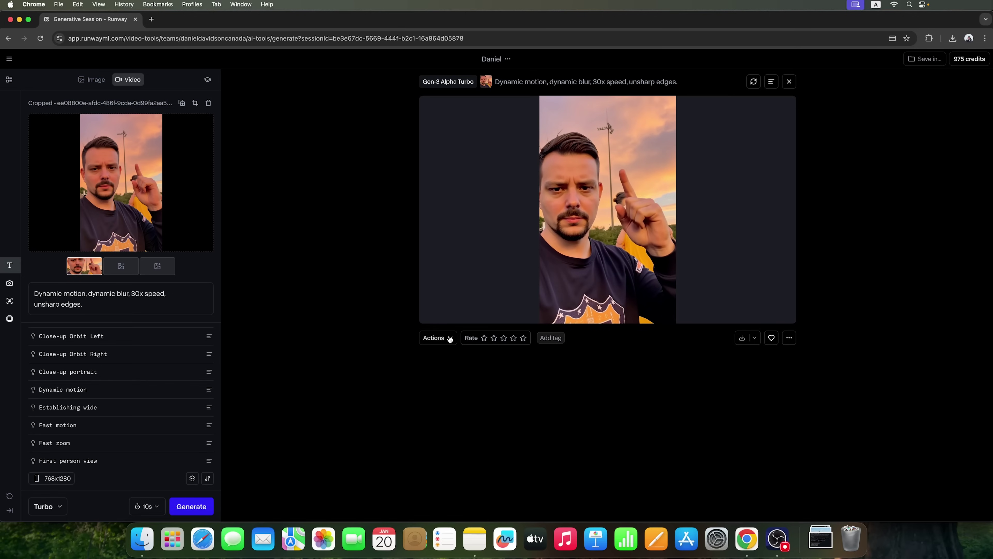
Try camera zoom, pan, tilt and roll, reset them to zero, and switch to Act-One.
left_click(10, 284)
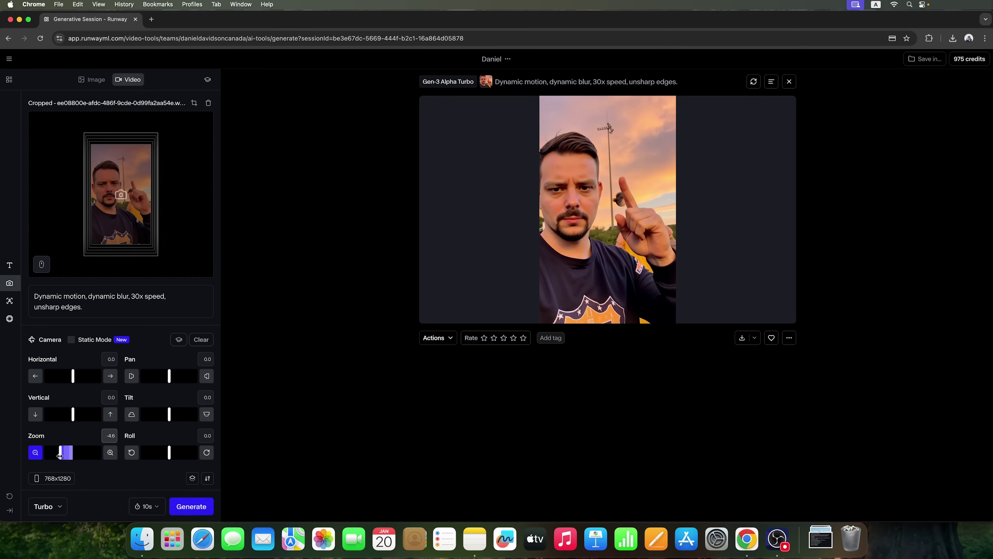
left_click_drag(72, 454, 72, 454)
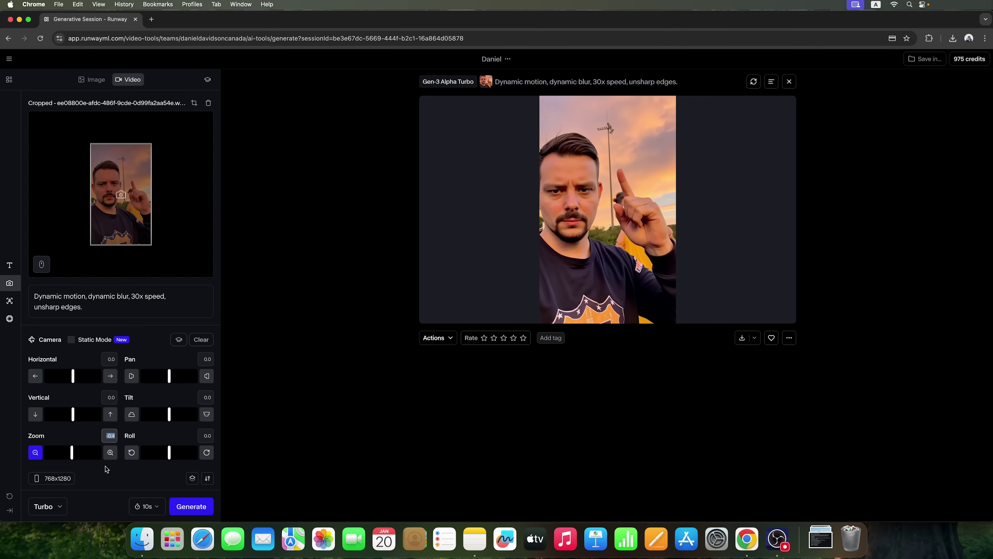
left_click(111, 454)
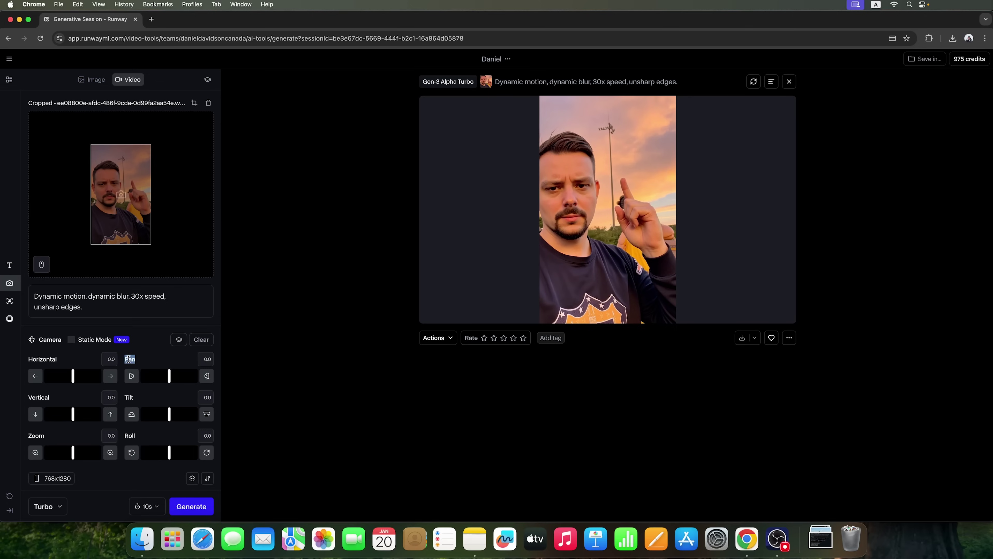
mouse_move(169, 376)
left_mouse_down()
mouse_move(143, 376)
mouse_move(184, 377)
mouse_move(167, 377)
left_mouse_up()
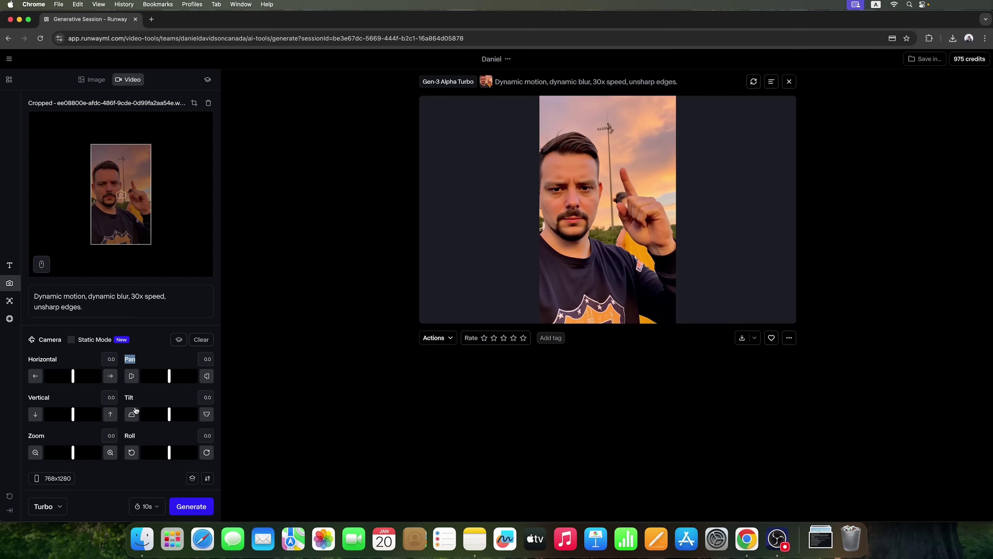
left_click_drag(169, 414, 169, 414)
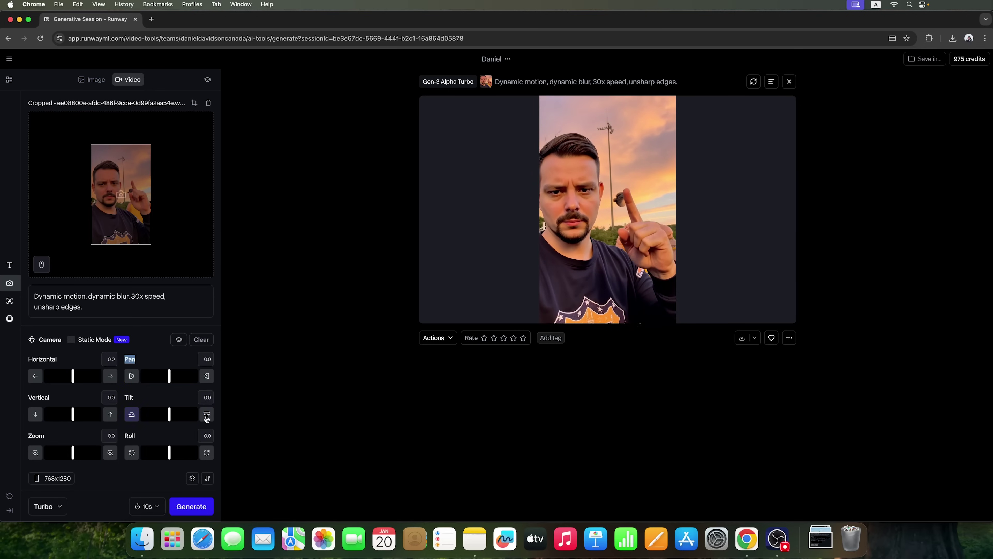
left_click_drag(169, 455, 169, 454)
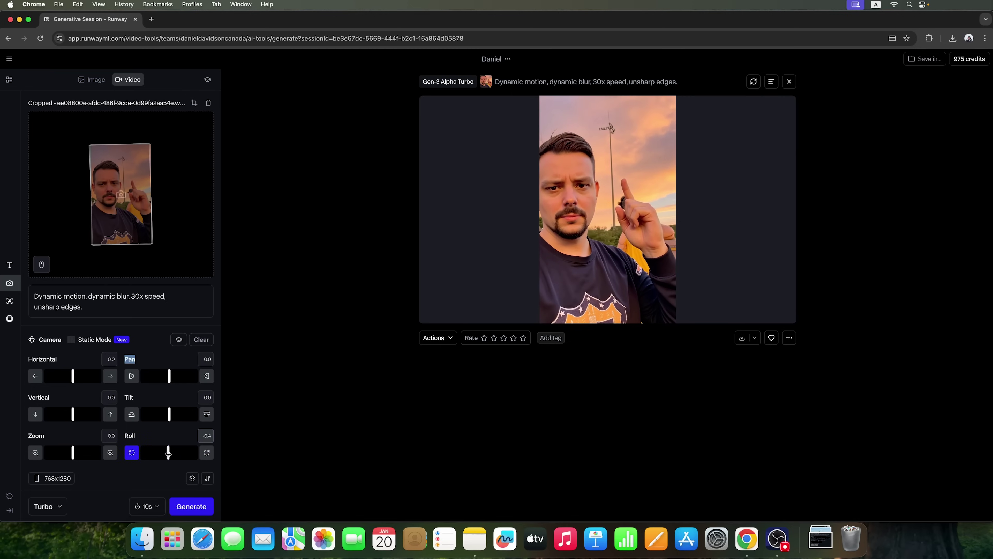
left_click(211, 453)
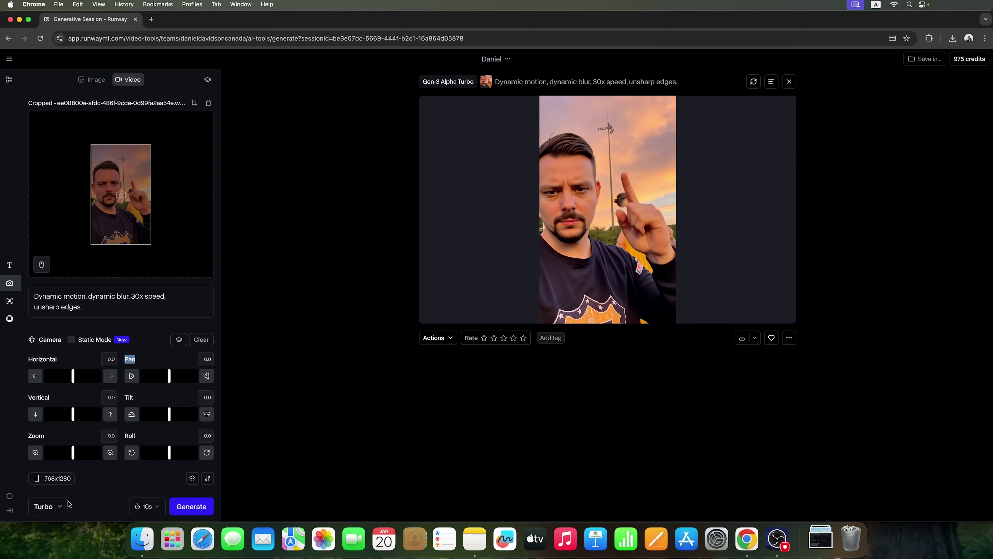
left_click(9, 301)
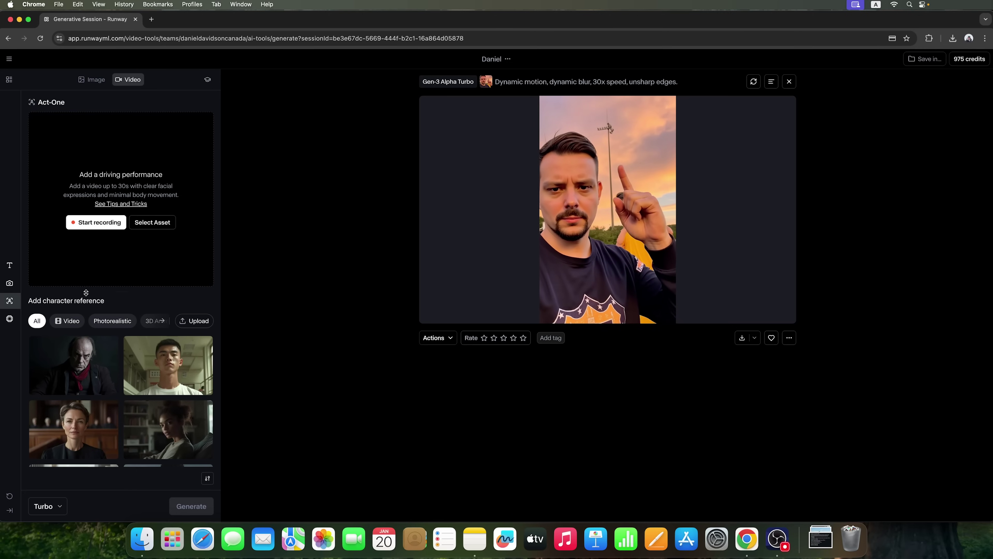
Scroll the character reference grid and switch to the Expand Video tool.
scroll(110, 383, "down", 3)
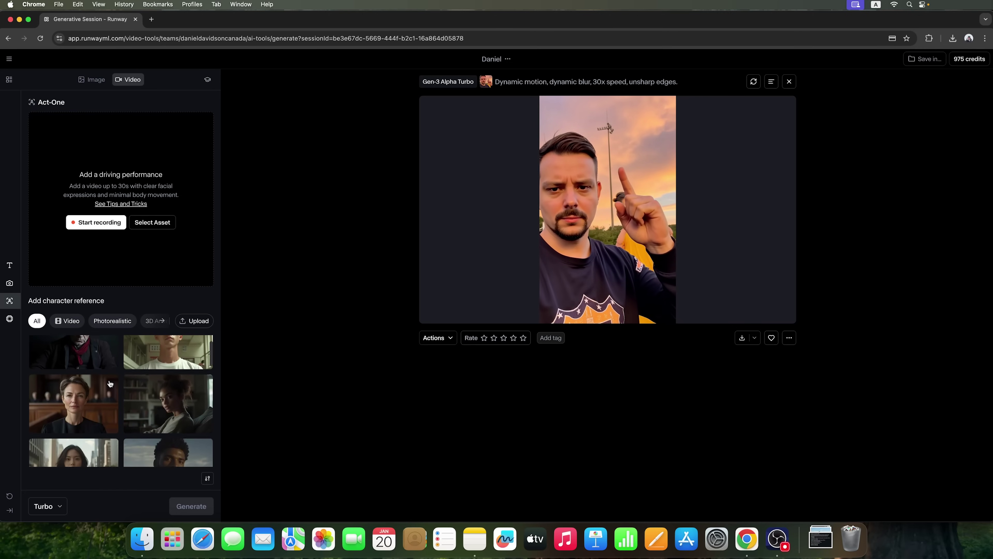
left_click(10, 318)
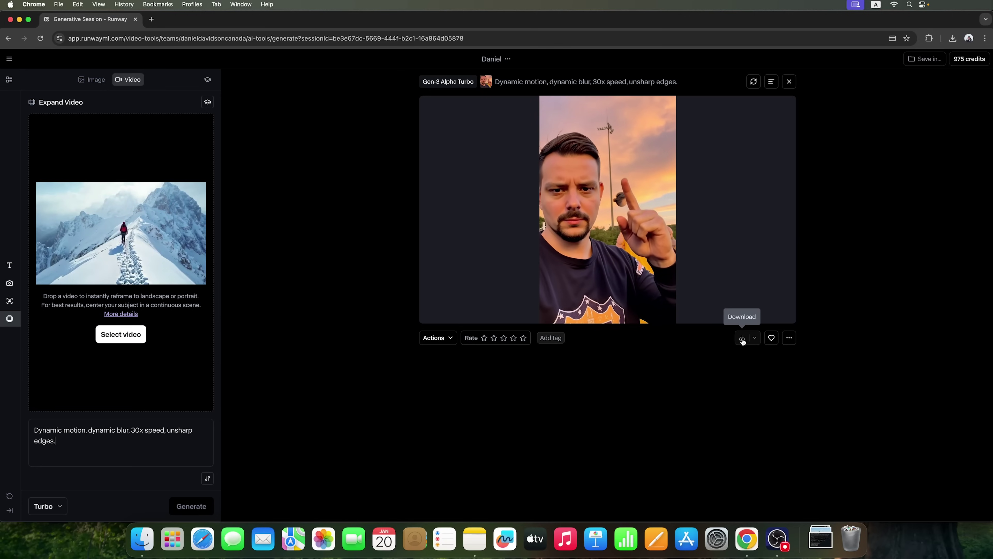
In the clip's Edit Video panel, set 125% speed and handheld shake 3, then render.
left_click(446, 338)
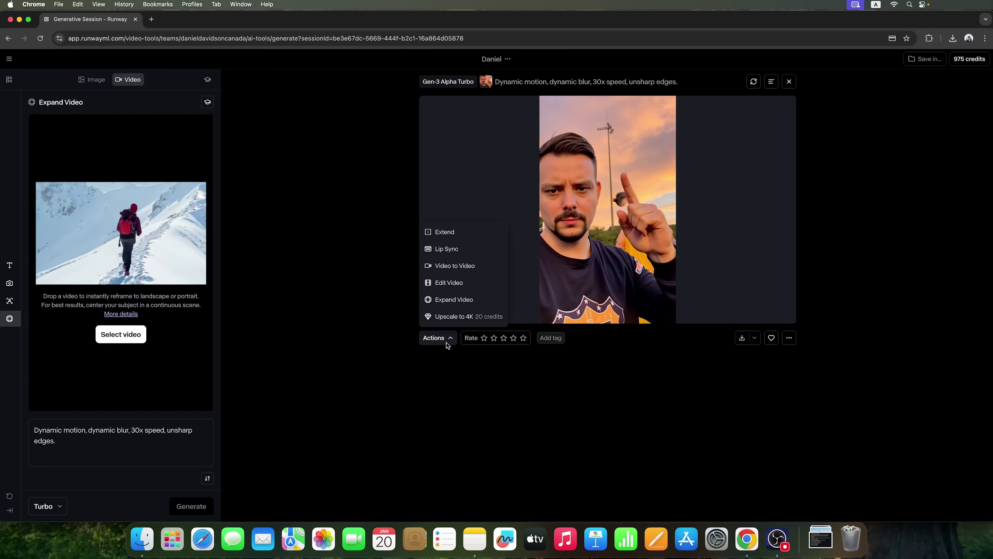
left_click(452, 284)
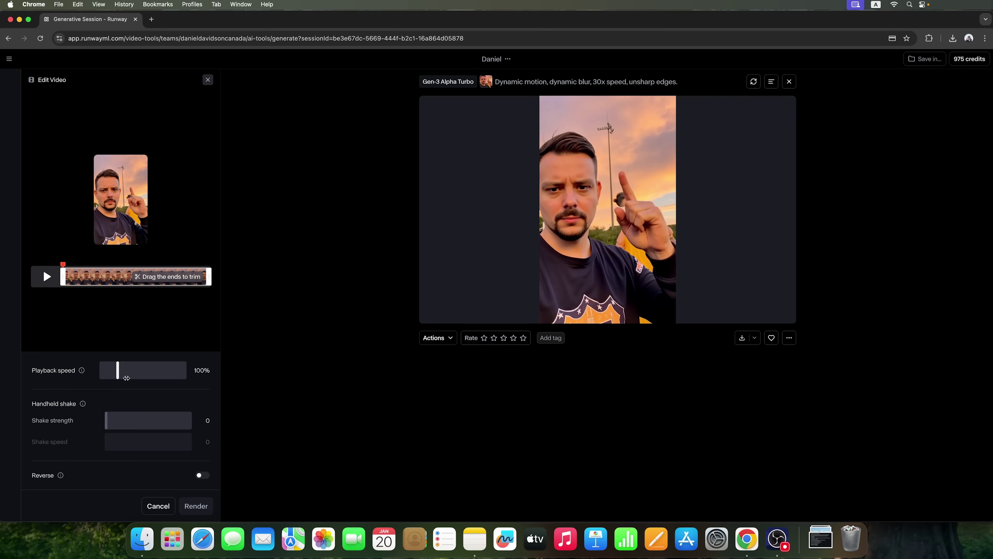
left_click_drag(119, 372, 129, 373)
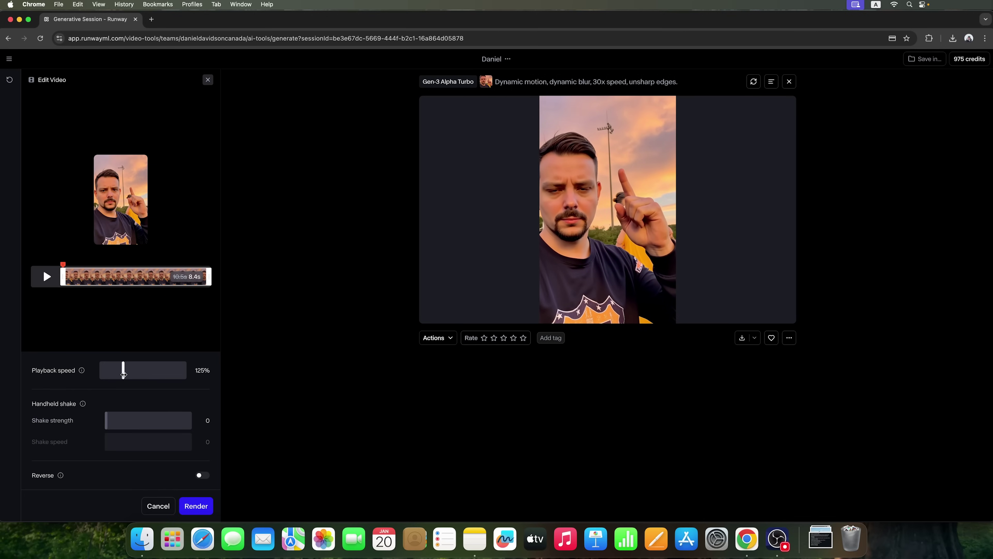
left_click(123, 425)
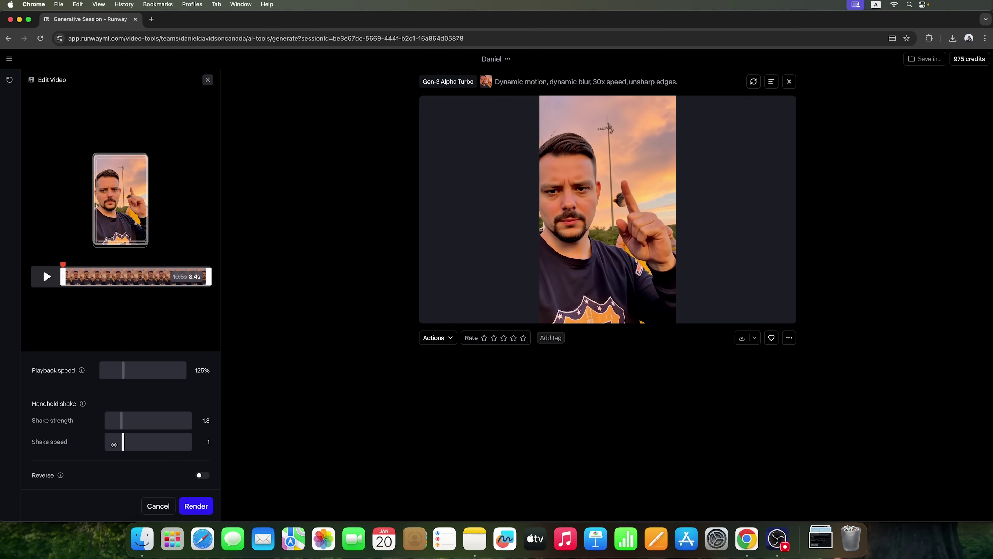
left_click_drag(121, 422, 131, 425)
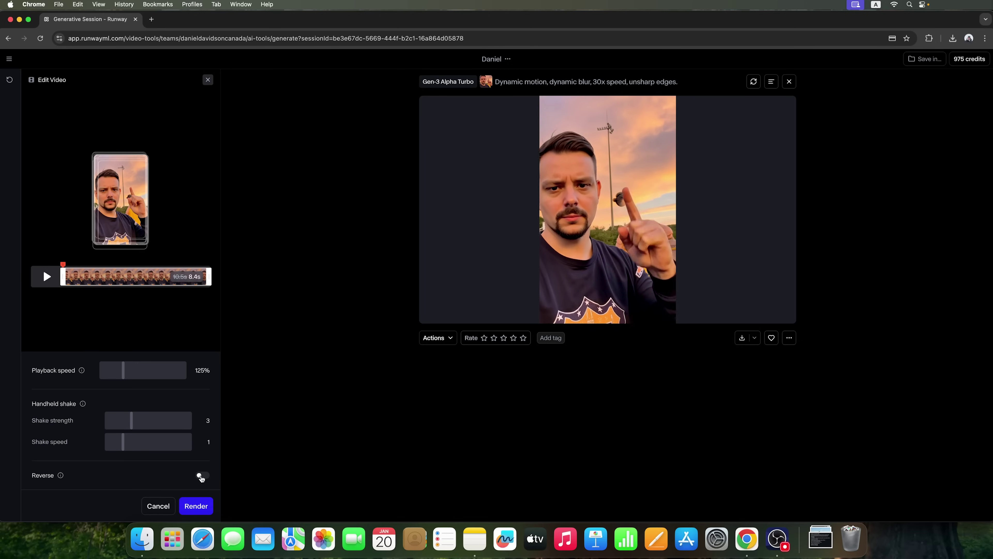
left_click(197, 506)
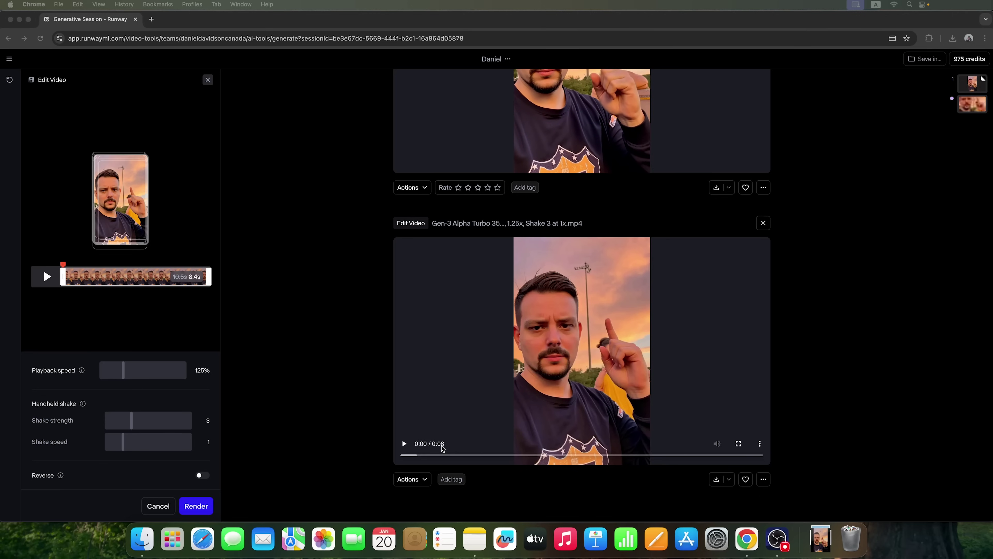
left_click(403, 442)
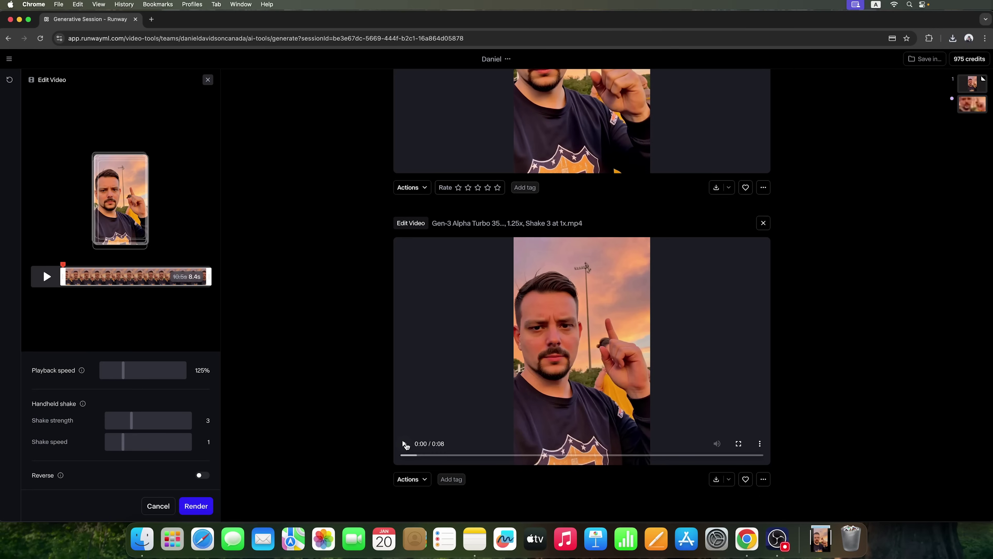
left_click(405, 444)
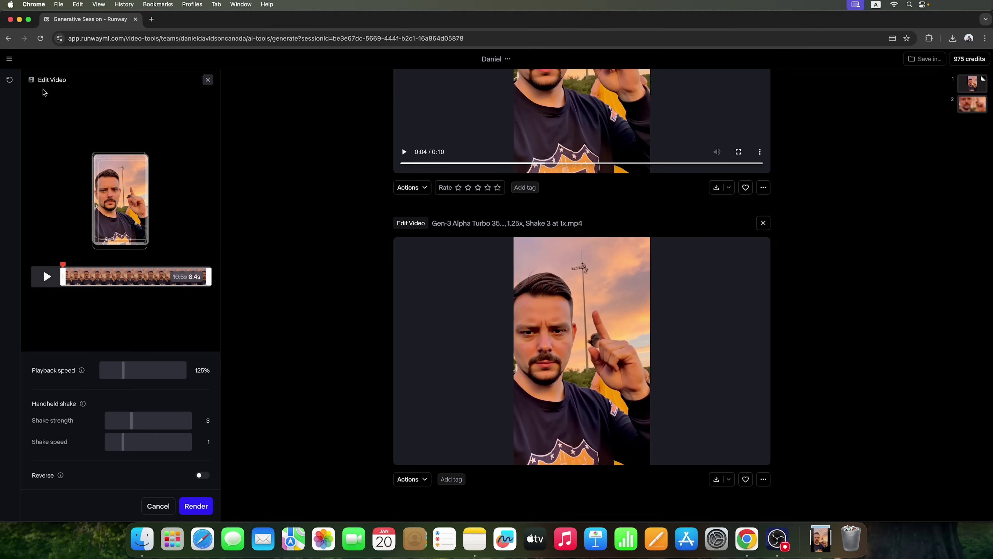
Expand the shaky clip from Downloads into a 1280x768 landscape video.
left_click(207, 80)
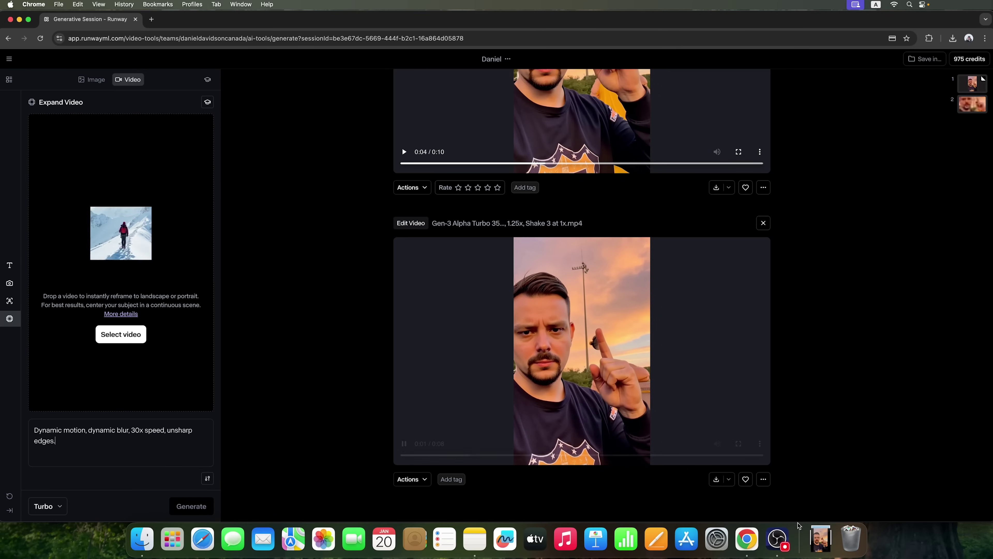
left_click(820, 539)
left_click_drag(828, 507, 133, 317)
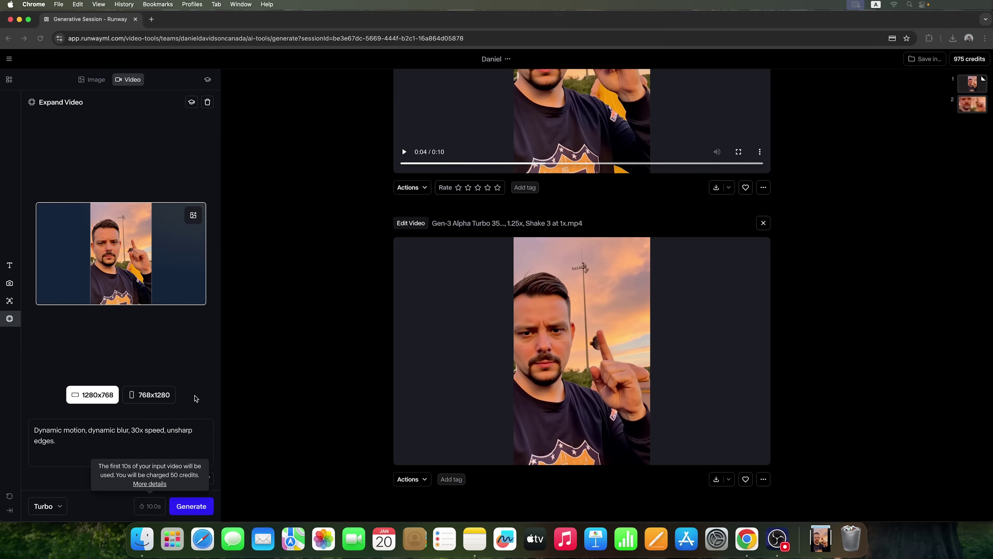
left_click(184, 507)
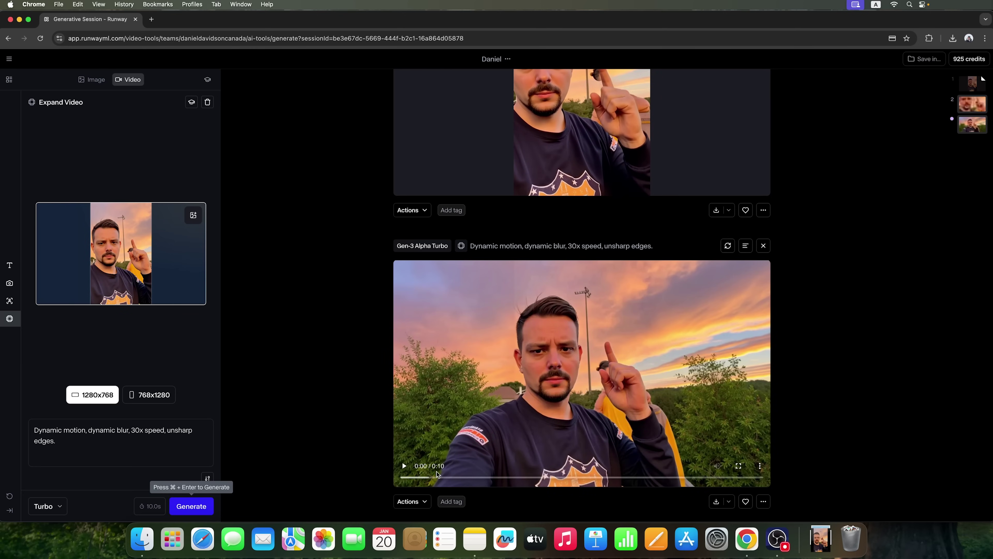
Play the expanded landscape video and download it.
left_click(405, 466)
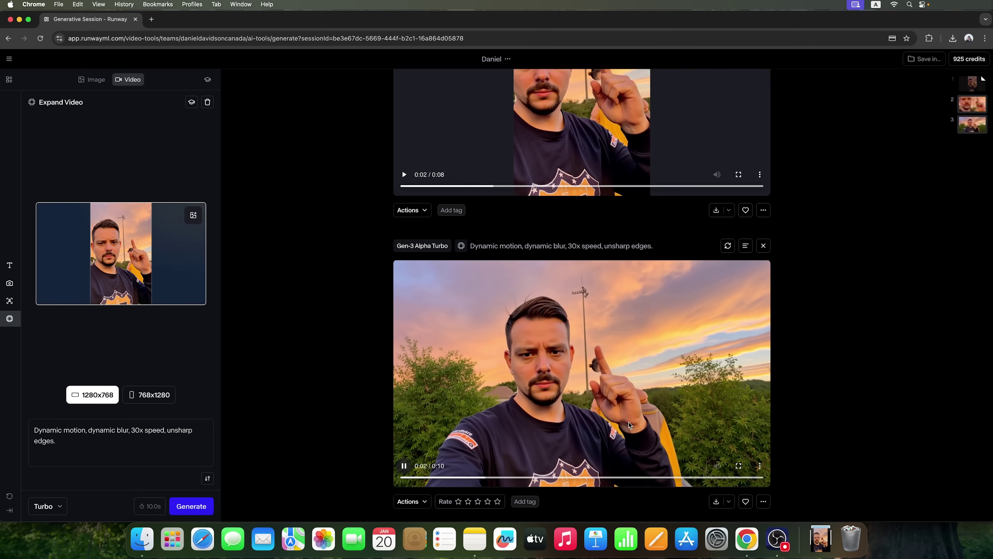
scroll(637, 426, "down", 1)
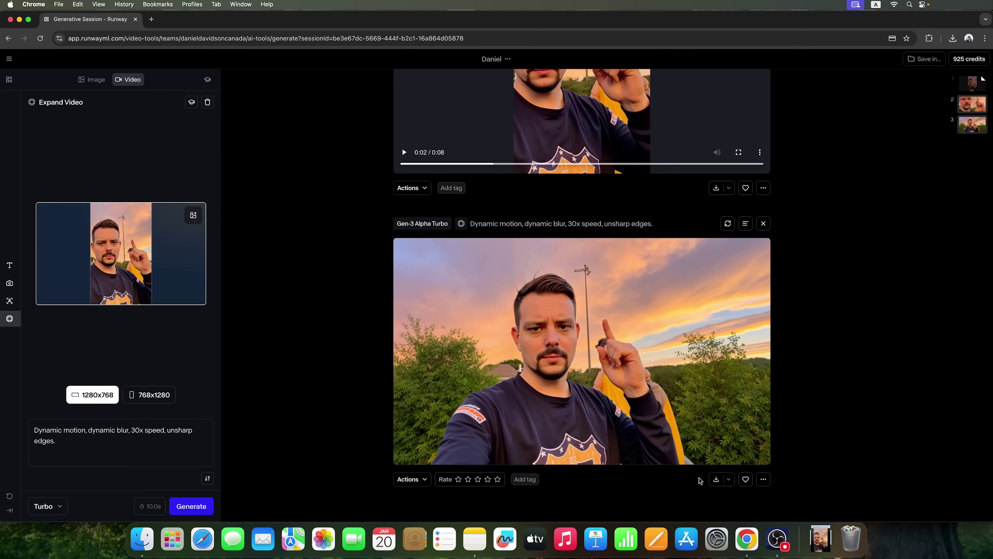
left_click(721, 480)
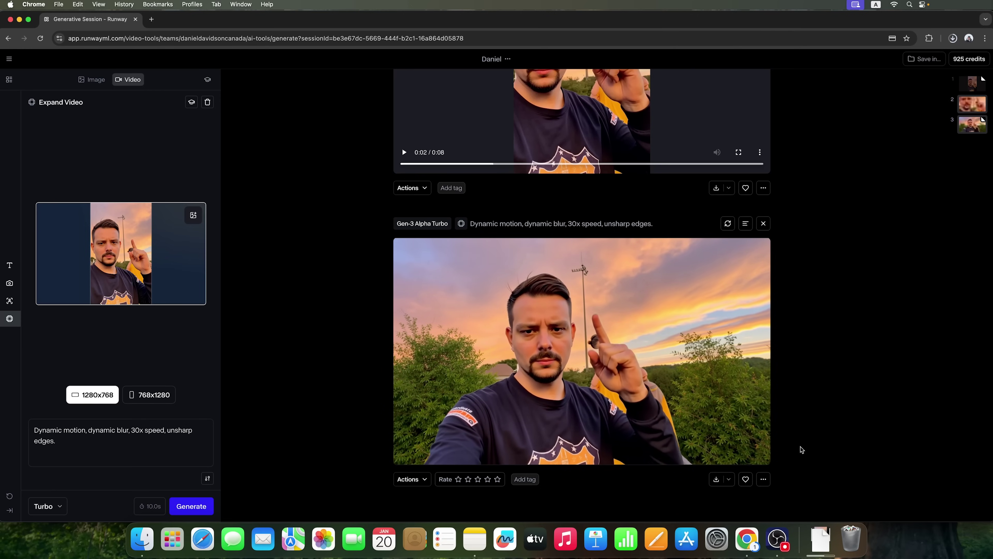
Leave the generative session for the Runway dashboard and scroll through its tools.
left_click(10, 80)
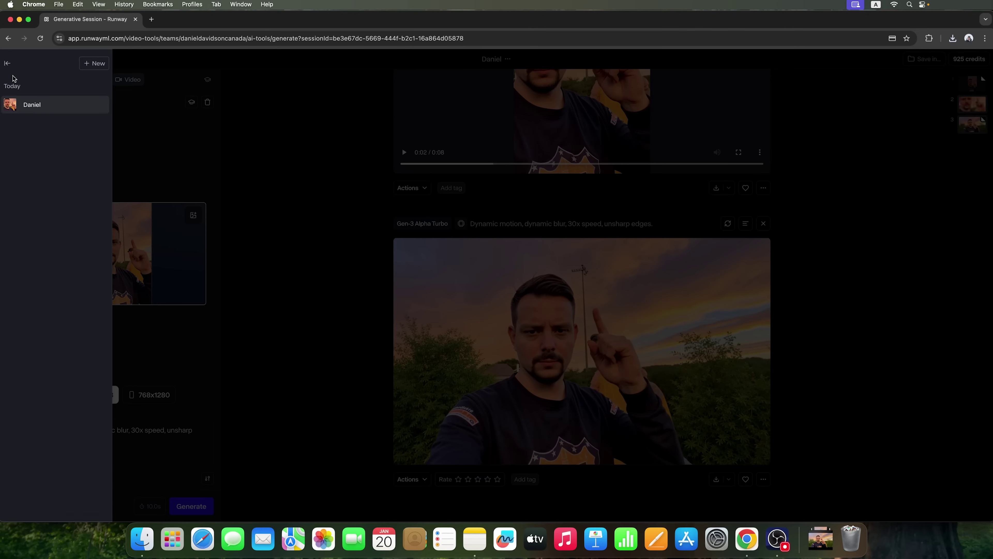
left_click(158, 123)
left_click(9, 58)
left_click(31, 79)
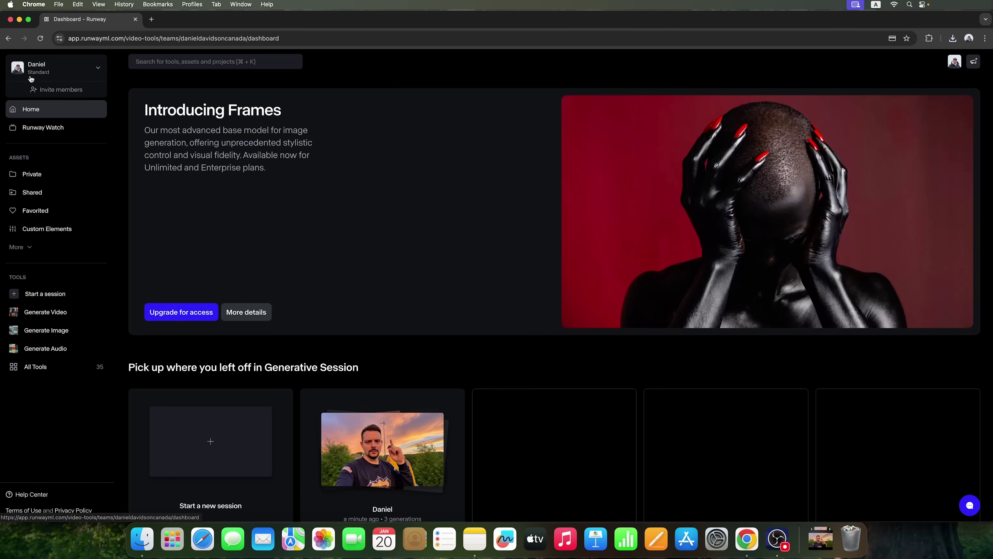
scroll(375, 287, "down", 5)
scroll(378, 288, "down", 5)
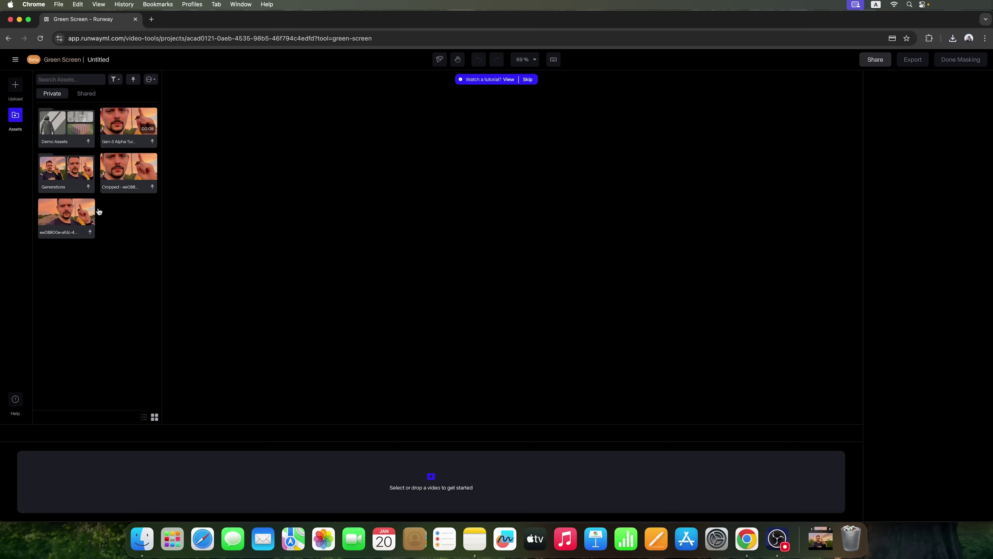
Load the Gen-3 Alpha Turbo video asset for masking, setting aside the still image and upload dialog.
left_click(74, 215)
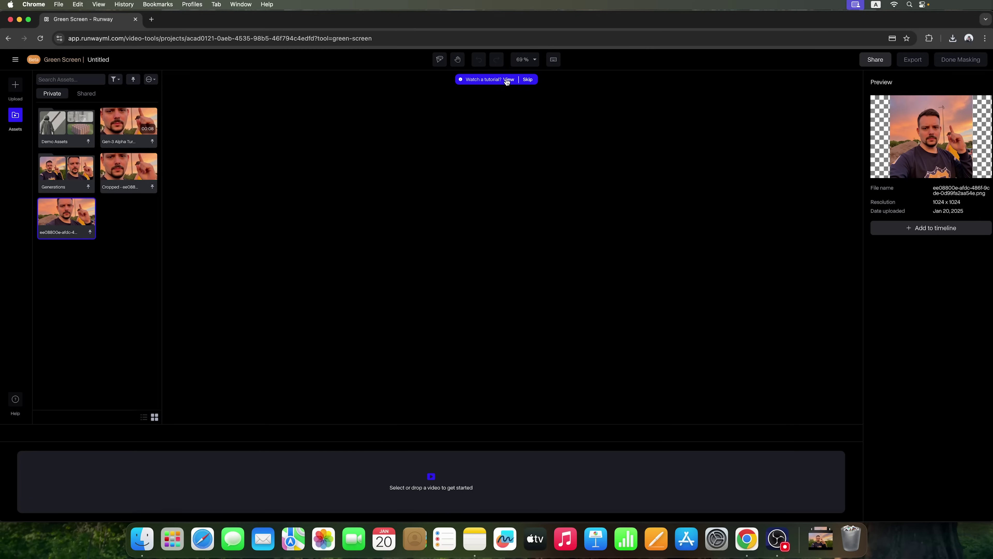
left_click(918, 228)
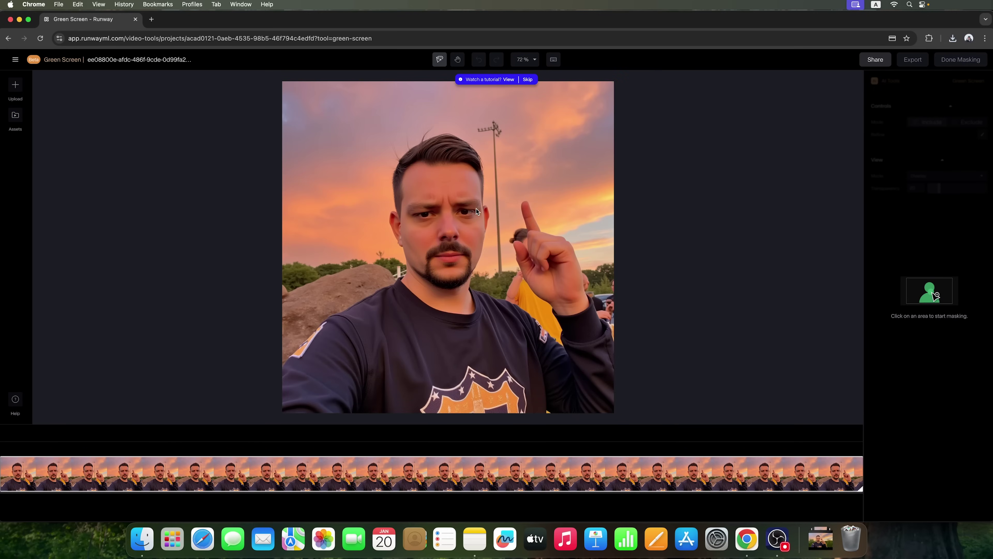
left_click(12, 86)
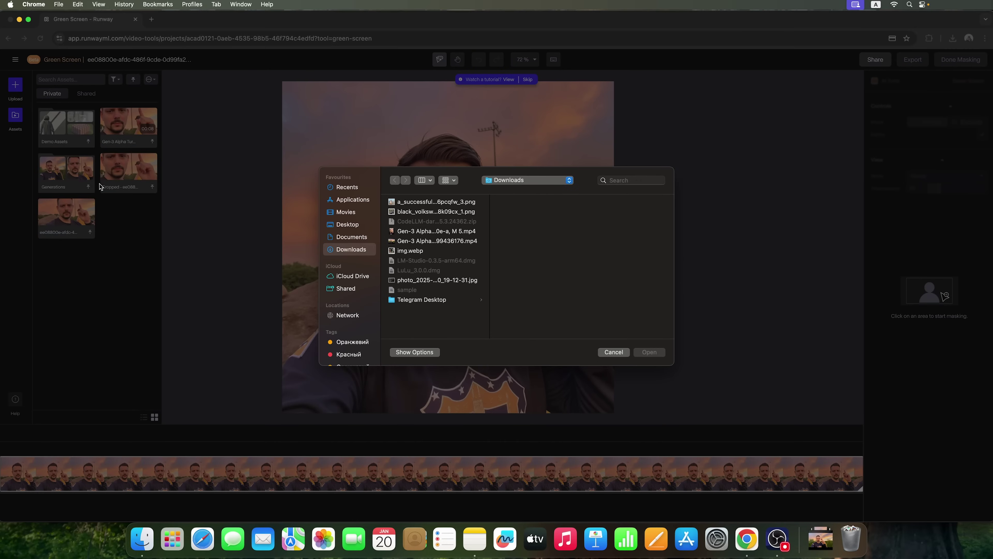
left_click(614, 352)
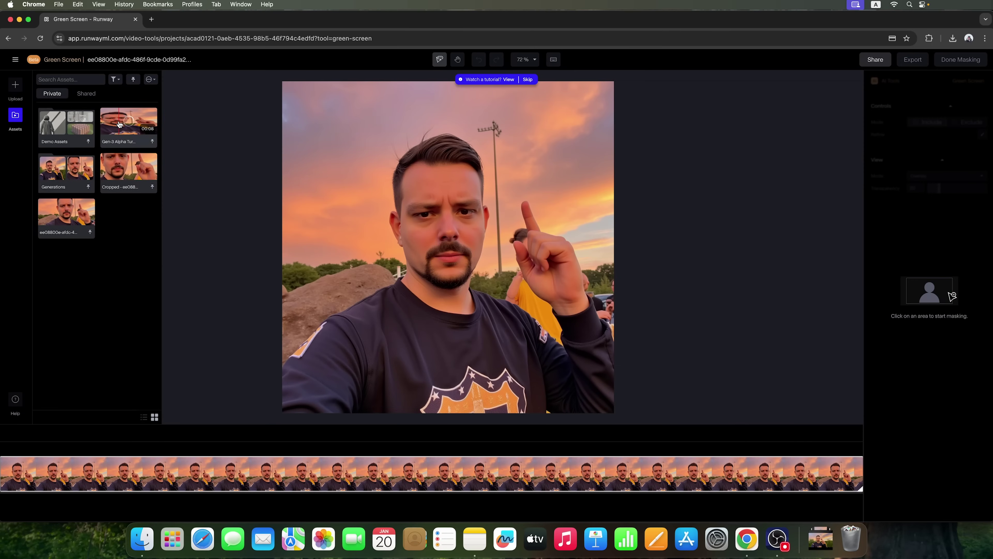
left_click(119, 129)
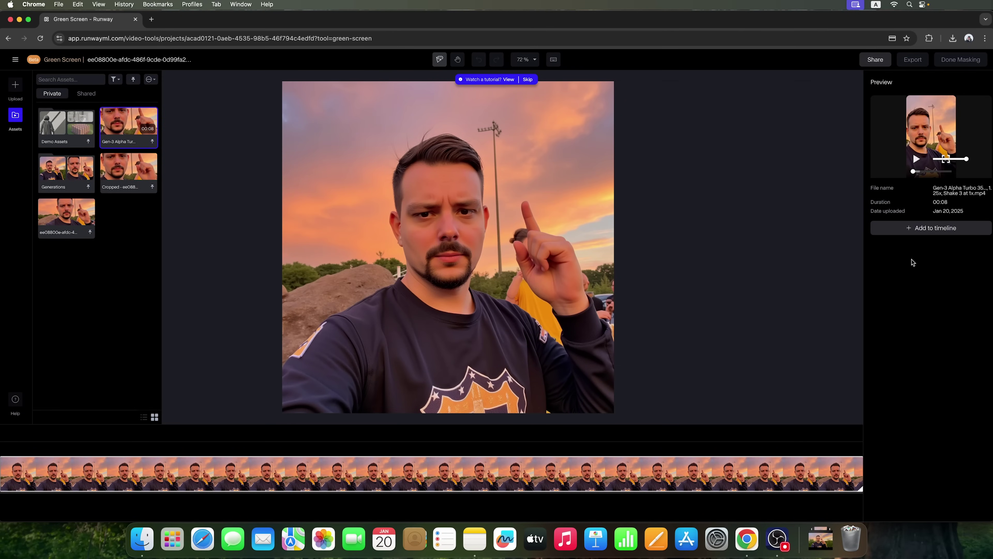
left_click(913, 231)
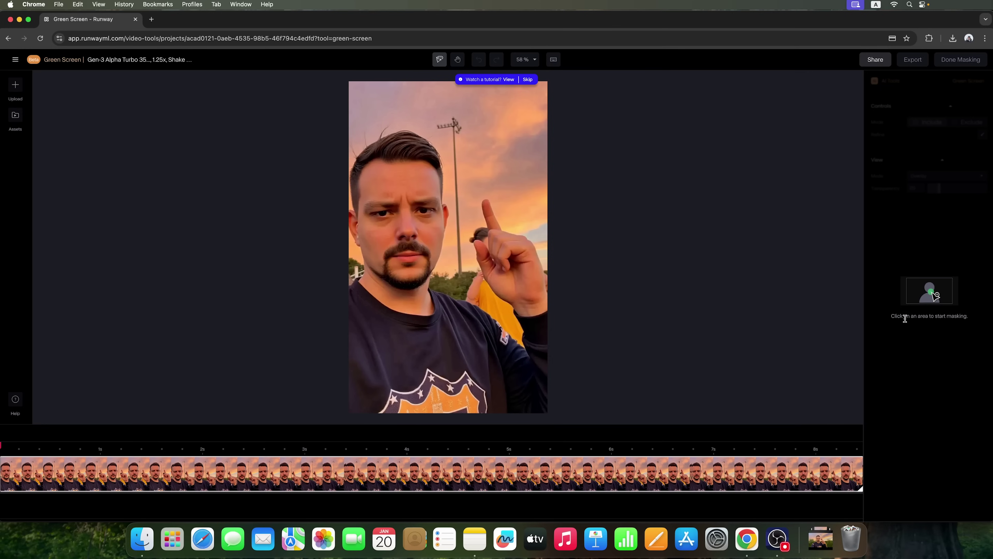
Mask the presenter's face, shirt and raised hand, undo stray points, and finish masking.
left_click(509, 197)
left_click(481, 236)
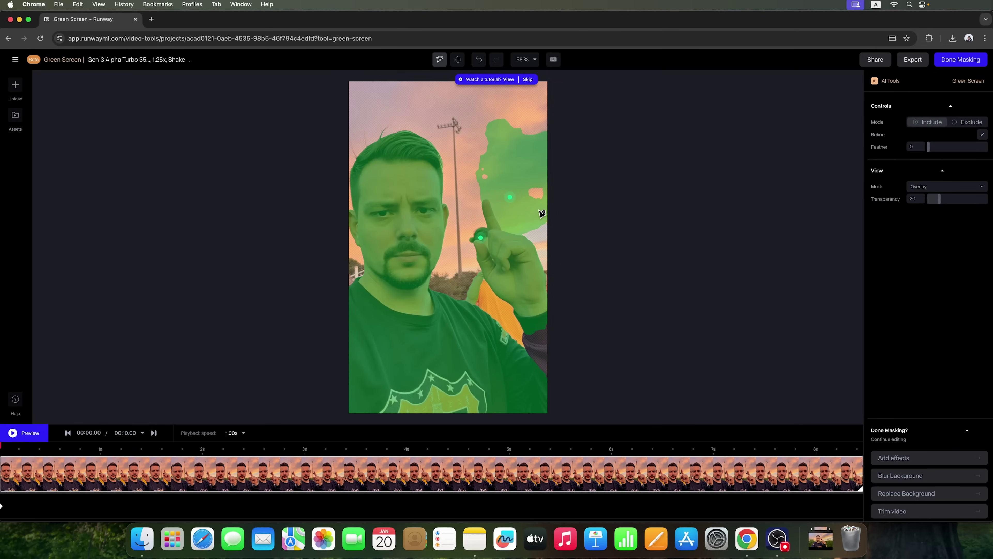
key("super+z")
key("super+z")
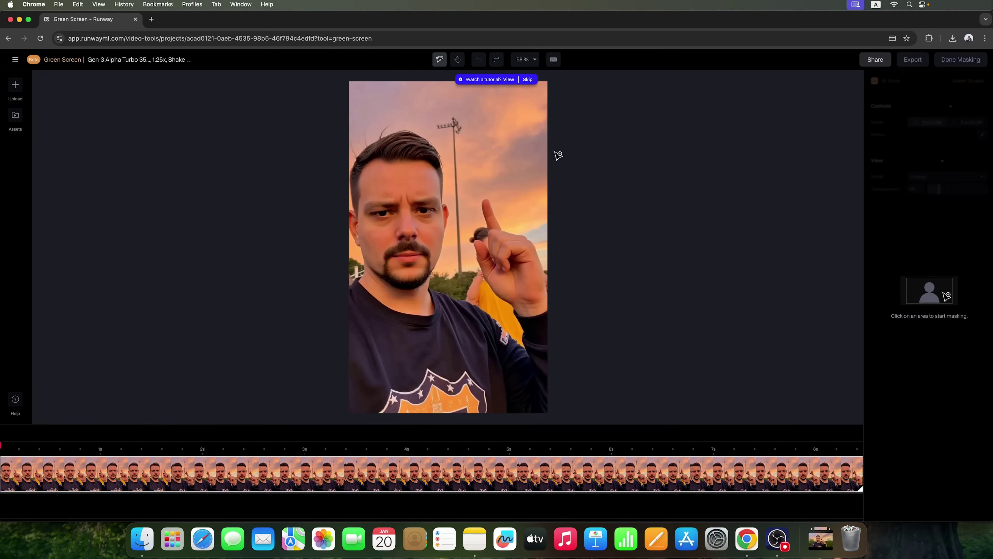
left_click(396, 209)
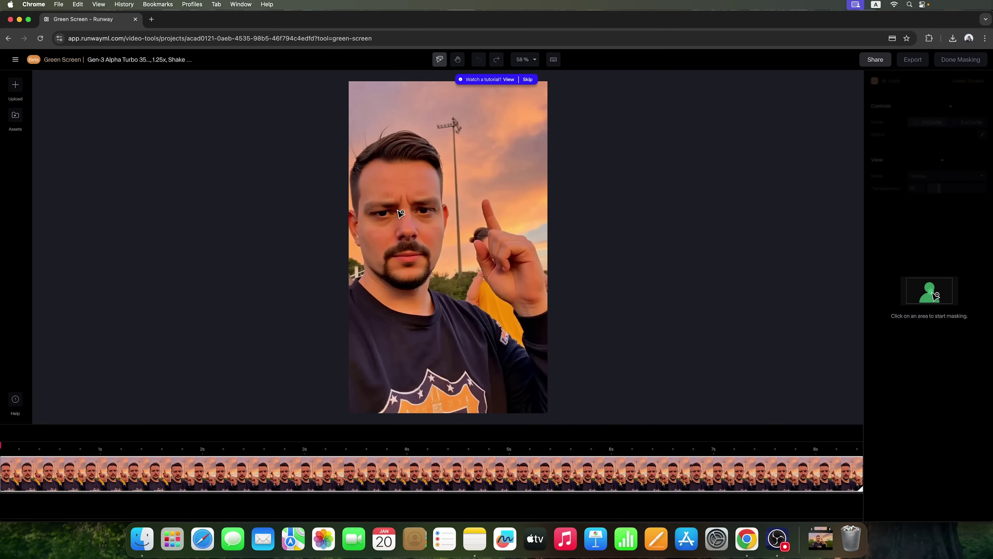
left_click(417, 329)
left_click(520, 271)
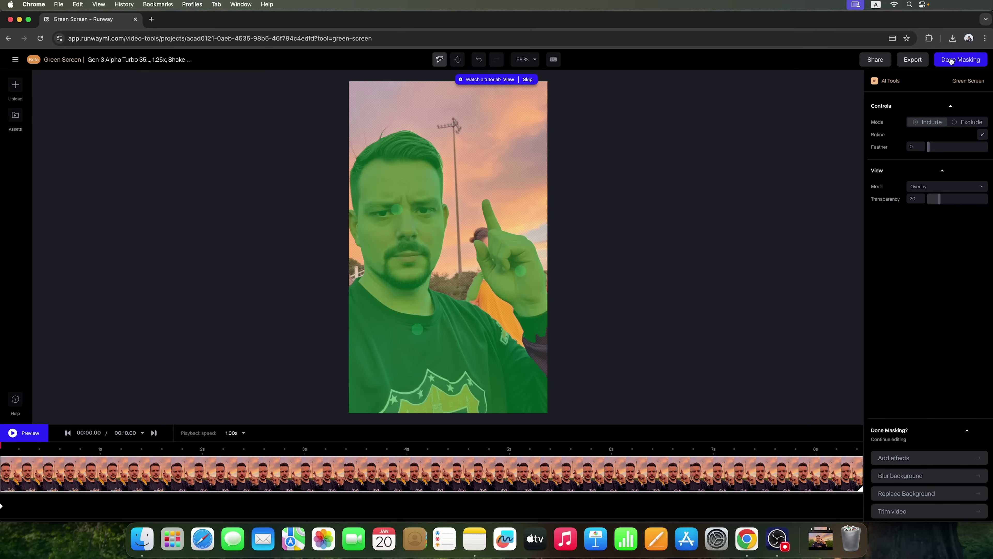
left_click(950, 63)
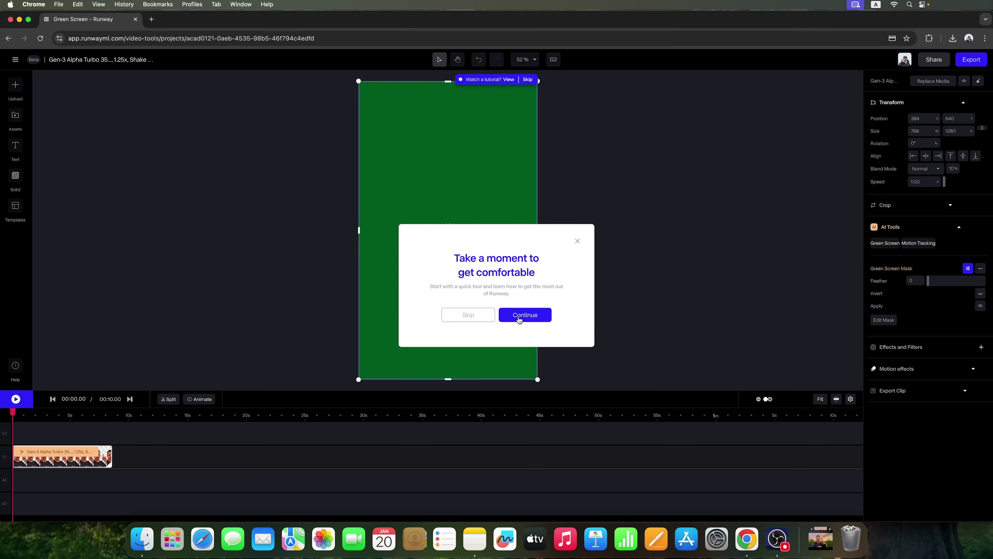
Skip the intro tour, play the masked composition, and check the assets, text and colour panels.
left_click(483, 317)
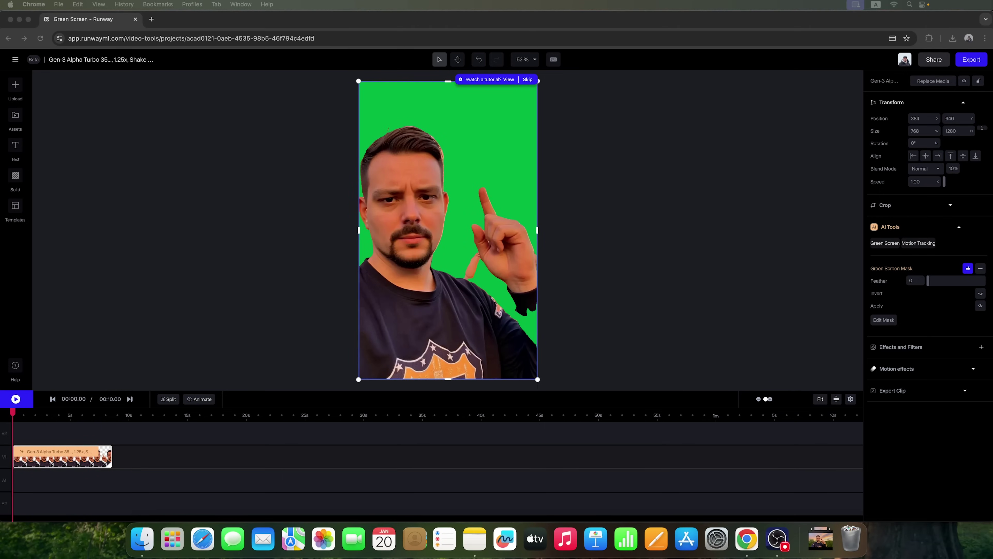
left_click(16, 399)
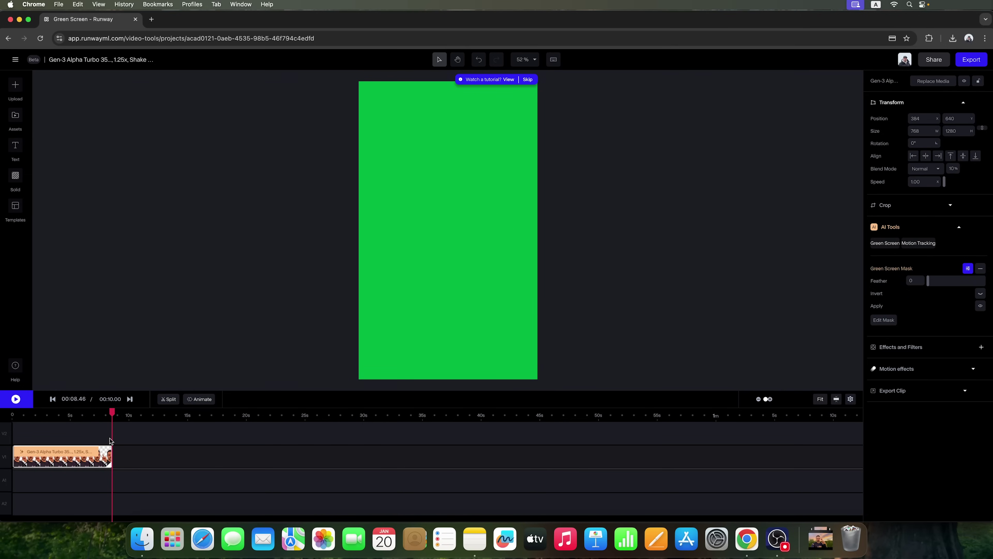
left_click(16, 114)
left_click(16, 148)
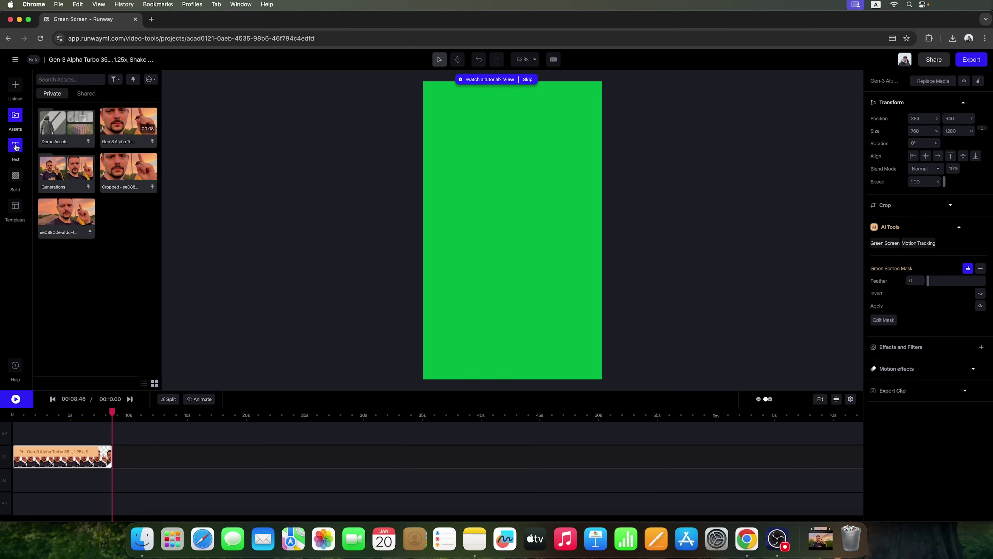
left_click(15, 177)
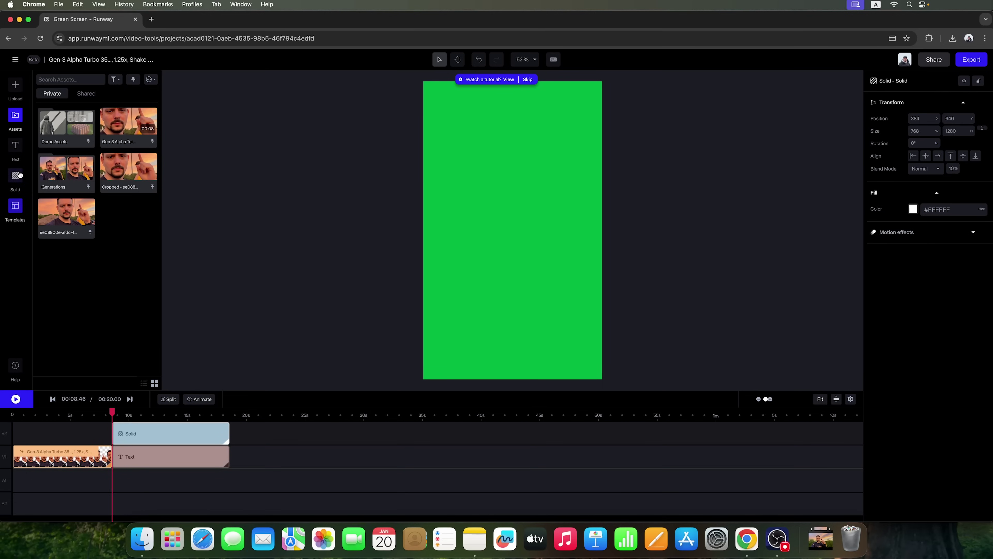
Browse the template library, then return to the Runway dashboard.
left_click(15, 210)
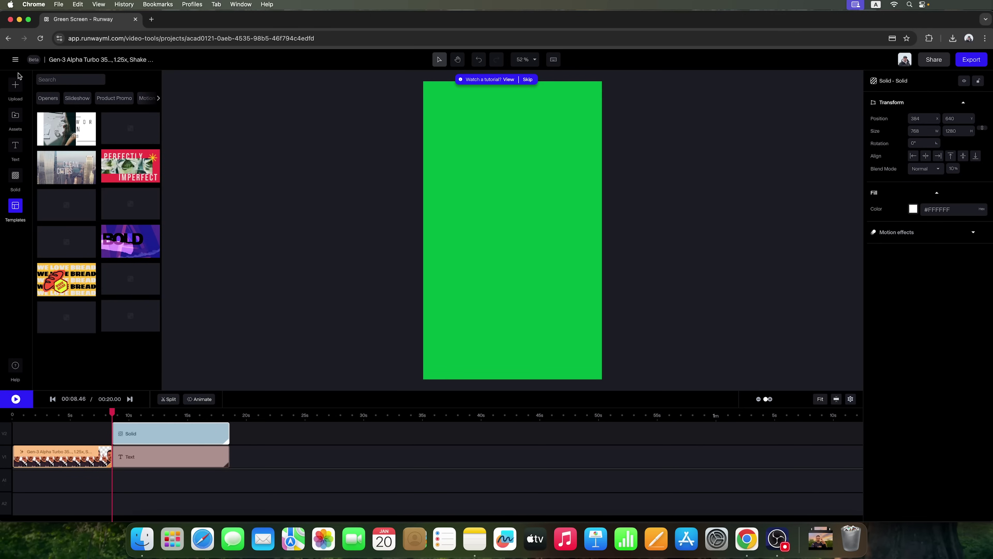
left_click(16, 60)
left_click(31, 75)
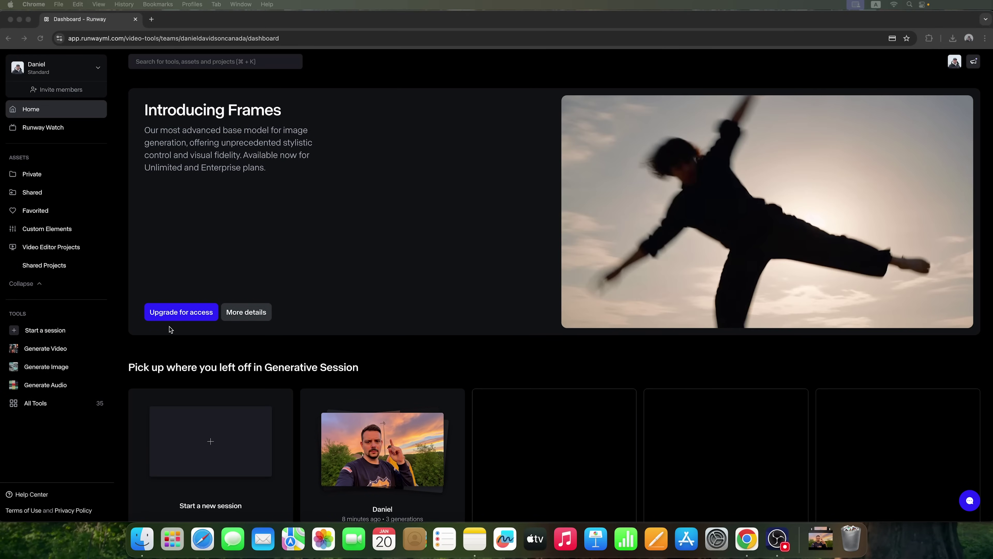
Open Video to Video from All Tools and load the presenter's sunset clip from Downloads.
scroll(172, 328, "down", 10)
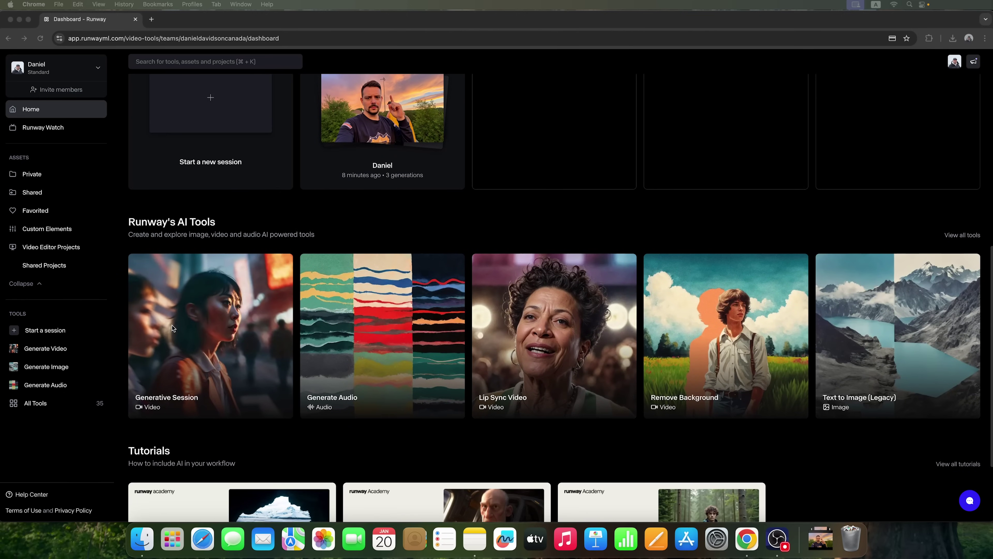
left_click(28, 405)
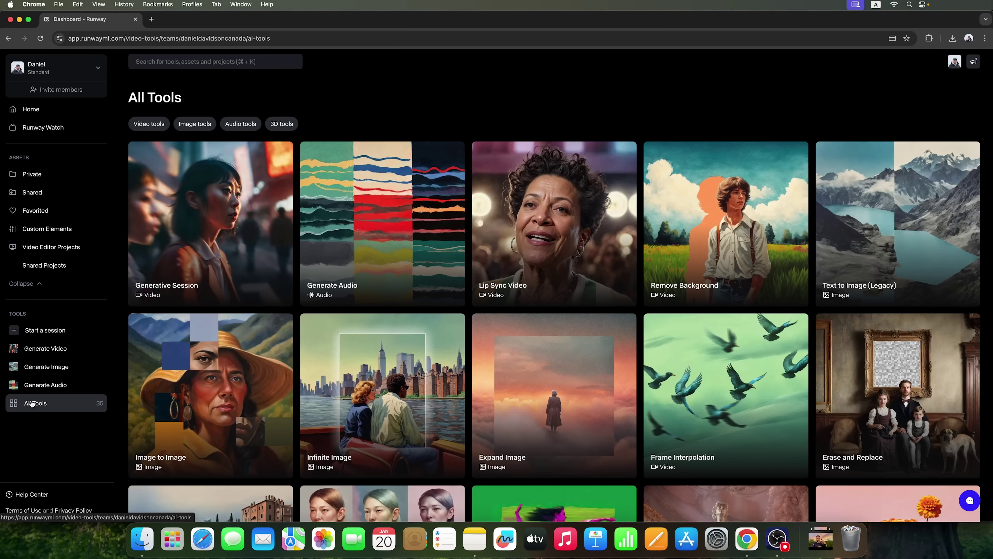
scroll(521, 381, "down", 3)
scroll(521, 381, "down", 3)
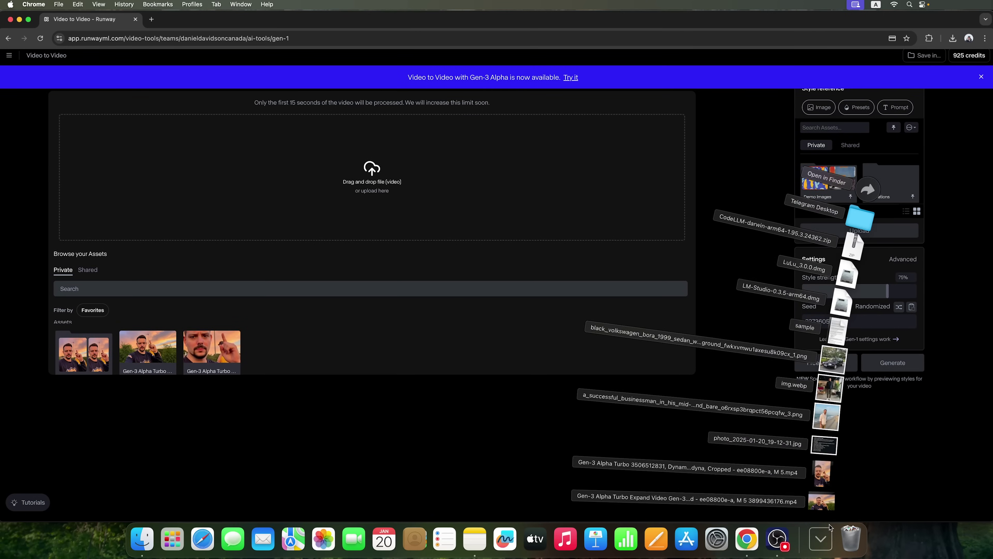
left_click_drag(822, 502, 393, 200)
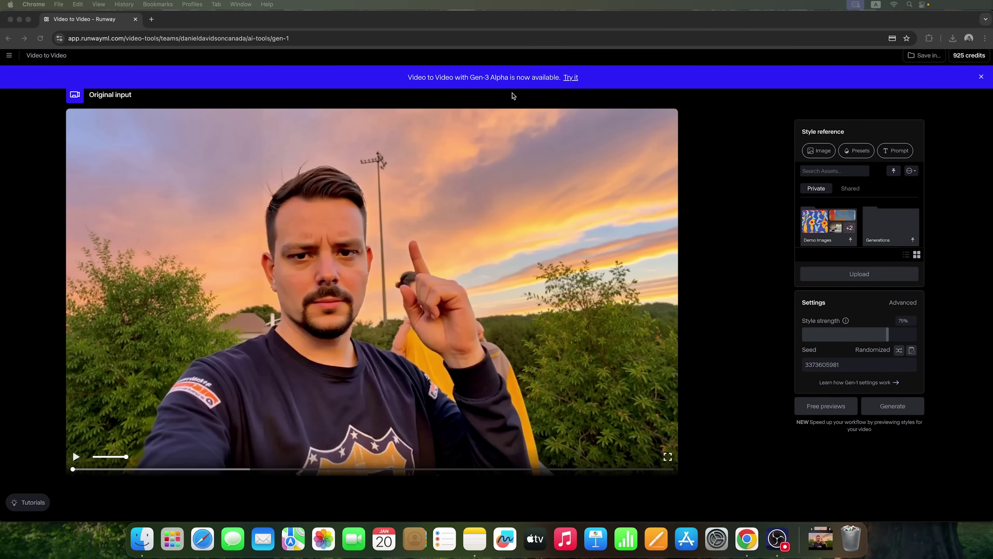
left_click(450, 79)
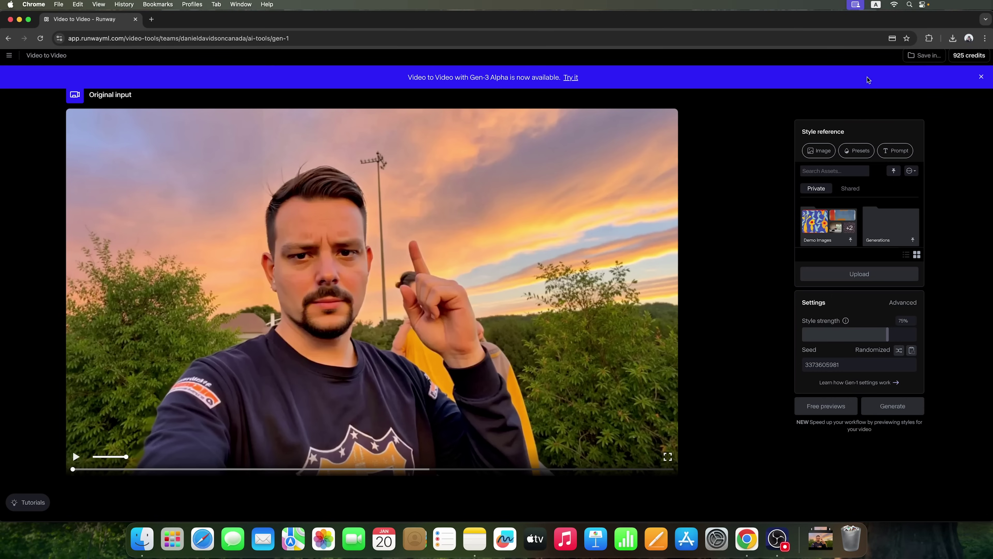
left_click(982, 77)
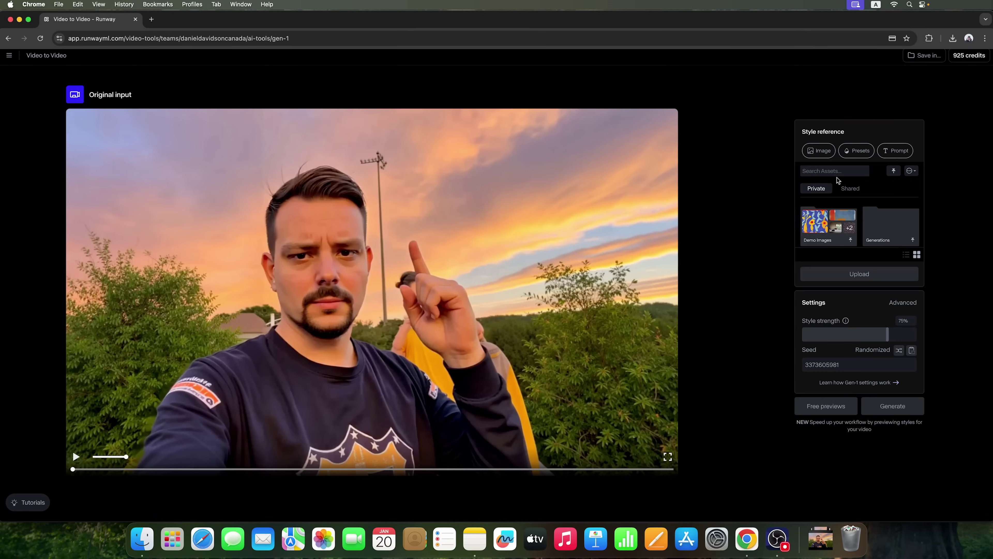
Apply the Android style preset and lower its style strength to 16%.
left_click(855, 153)
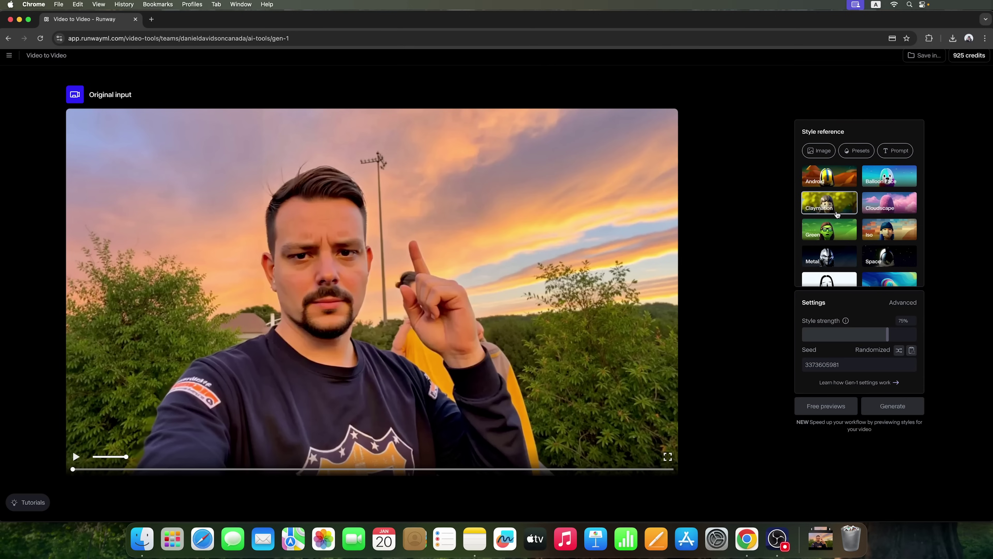
scroll(845, 213, "down", 2)
left_click(844, 212)
scroll(845, 213, "down", 2)
scroll(841, 204, "up", 5)
left_click(831, 186)
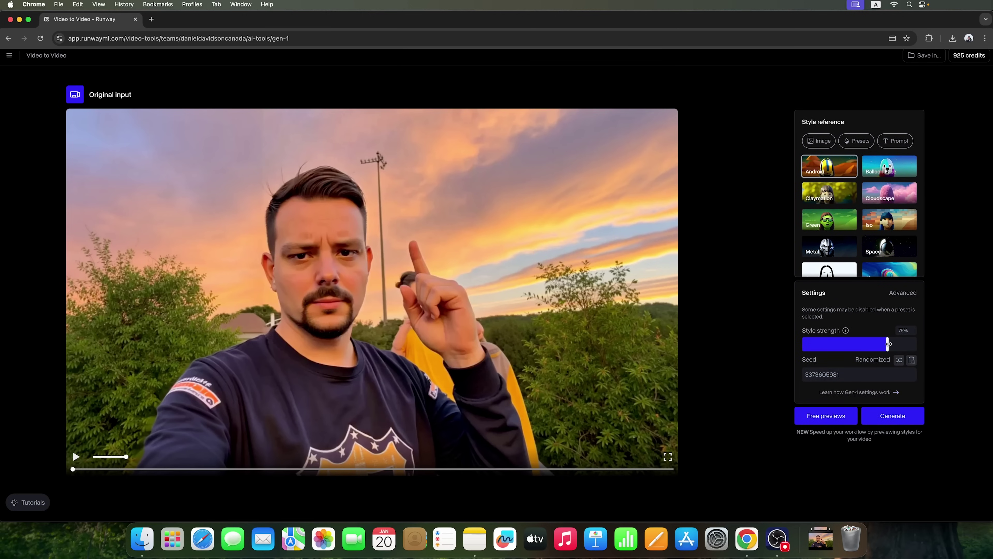
left_click_drag(889, 344, 821, 347)
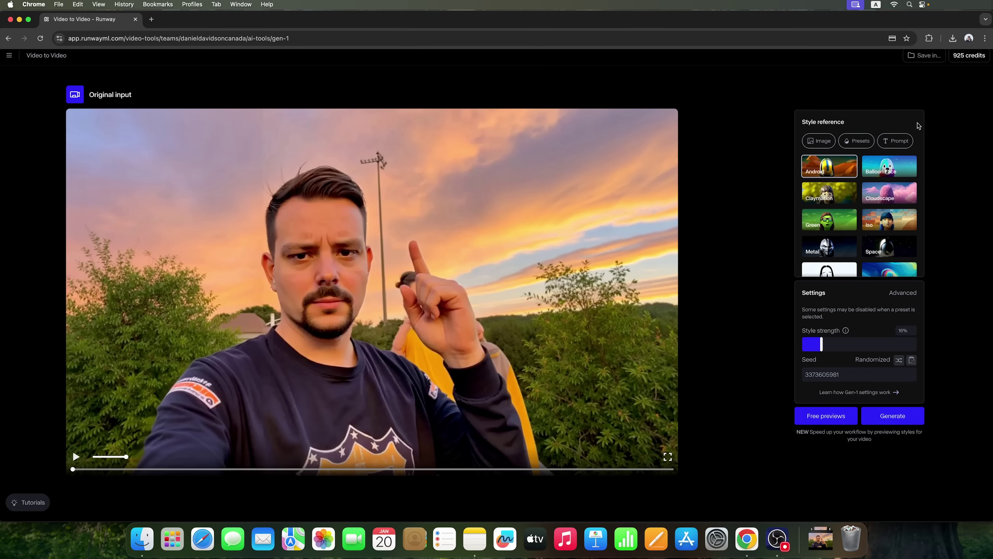
Look at the Prompt tab without writing anything, then go back to Presets.
left_click(899, 141)
left_click(855, 200)
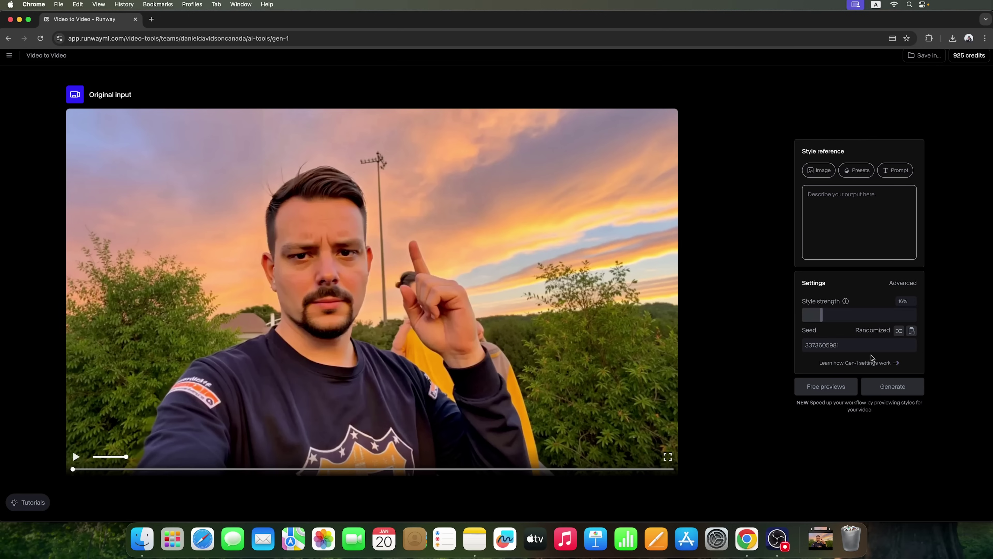
left_click(892, 171)
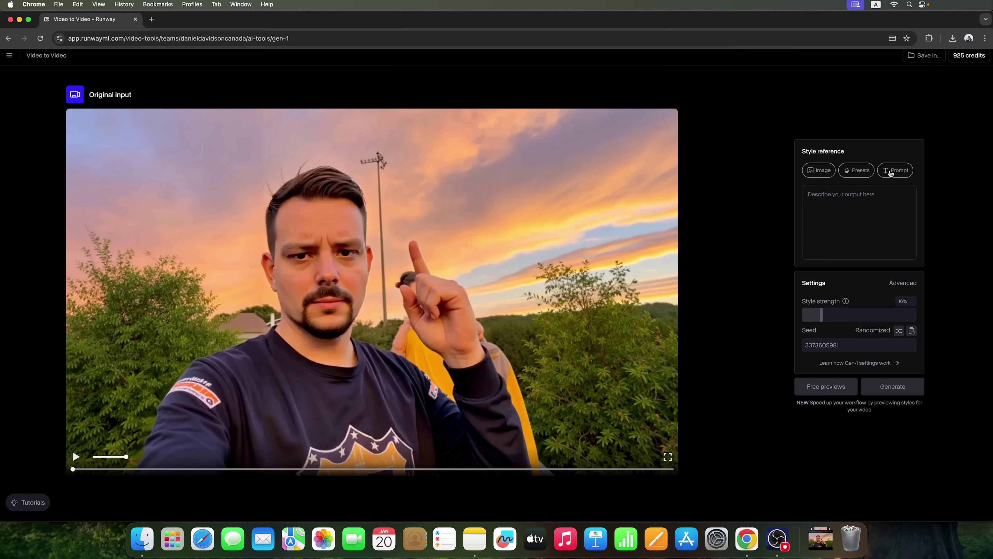
left_click(857, 173)
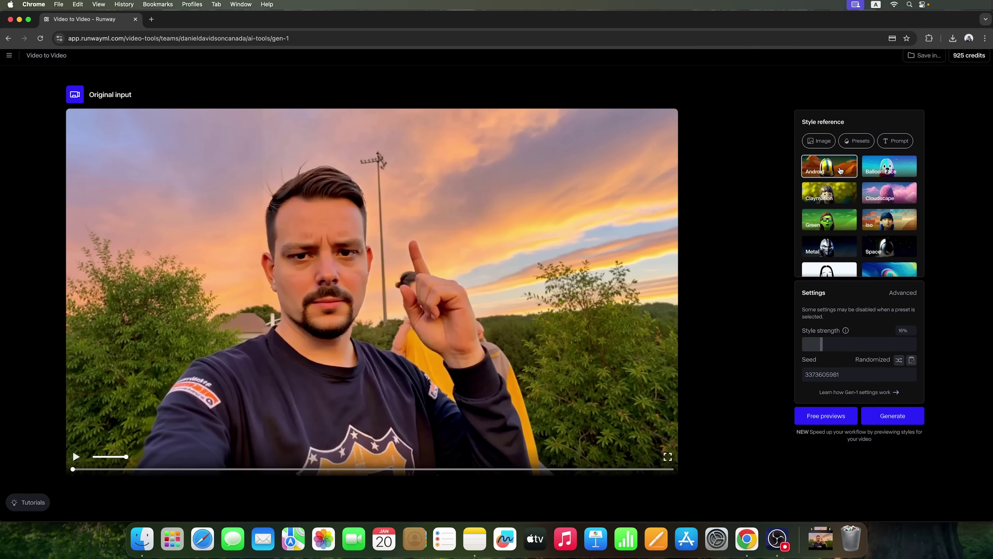
Generate the Android-styled Gen-1 video and play the 10-second result.
left_click(894, 416)
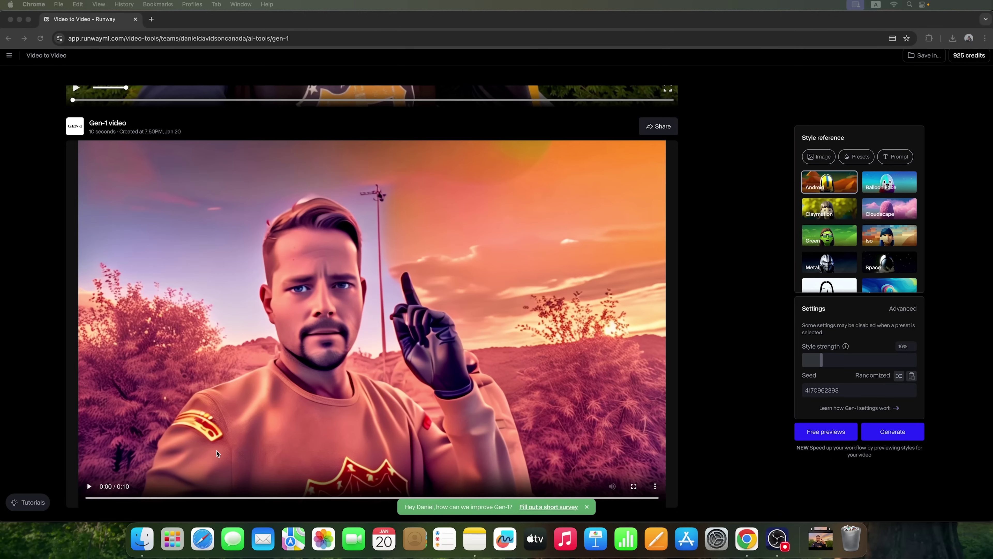
left_click(89, 487)
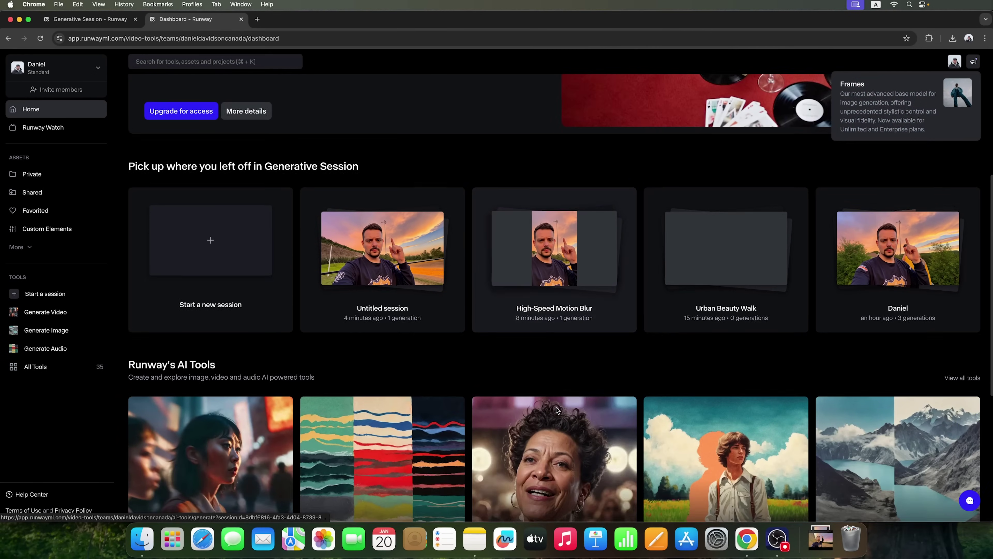
scroll(557, 410, "down", 2)
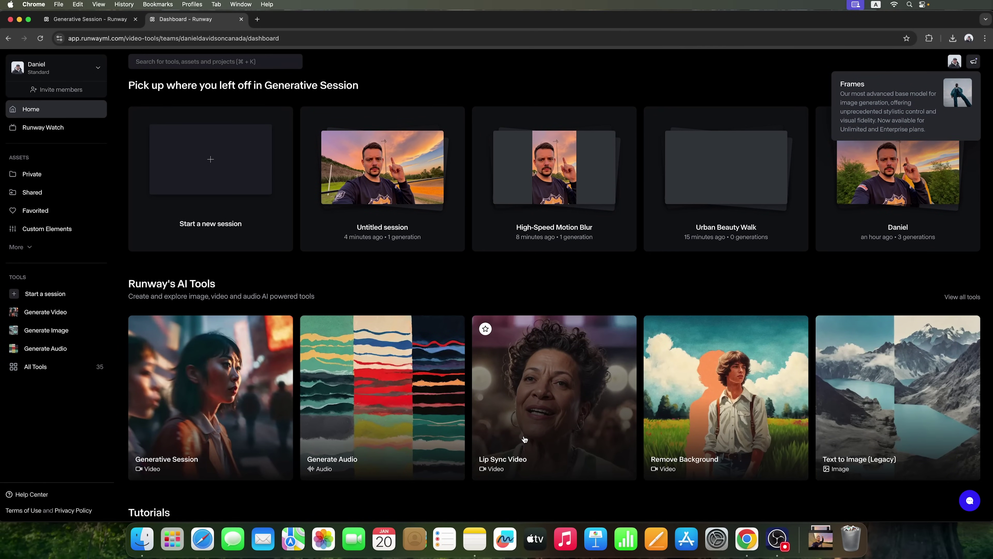
Load the presenter's ee08800e sunset photo from assets into Lip Sync Video.
left_click(525, 439)
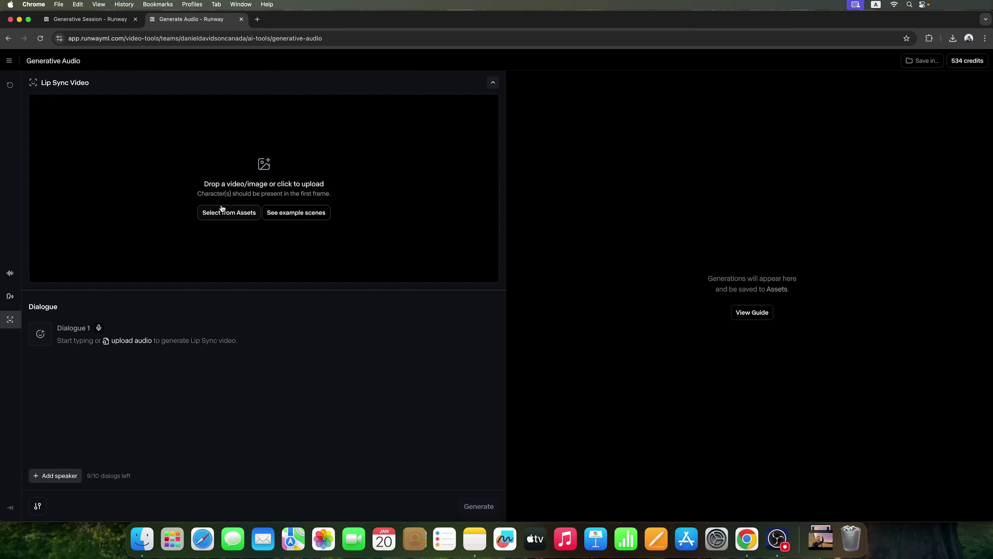
left_click(226, 213)
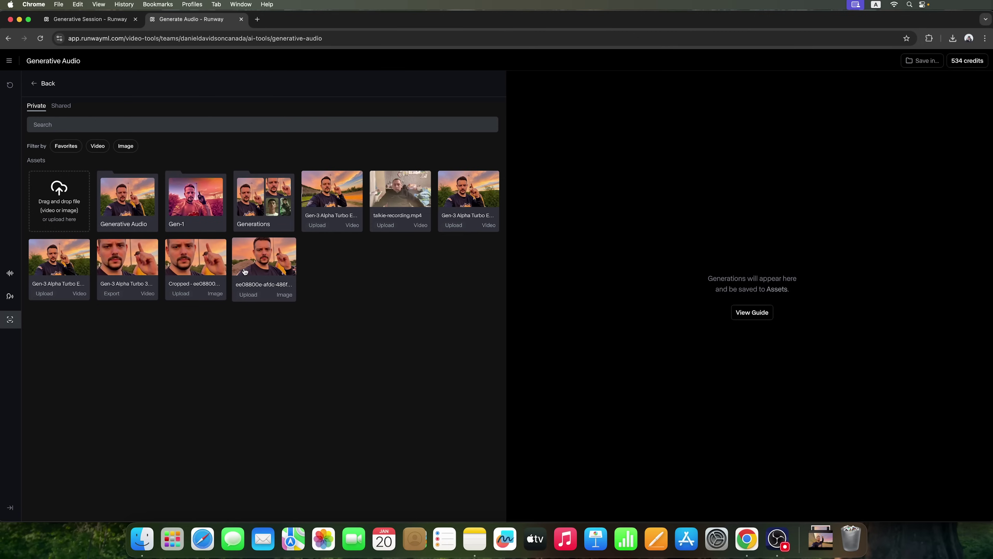
left_click(264, 261)
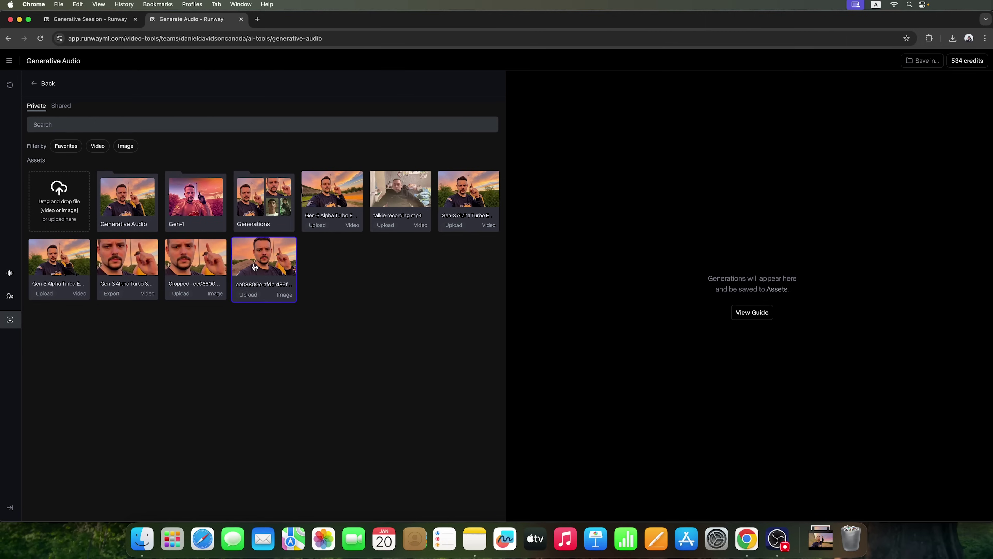
left_click(274, 264)
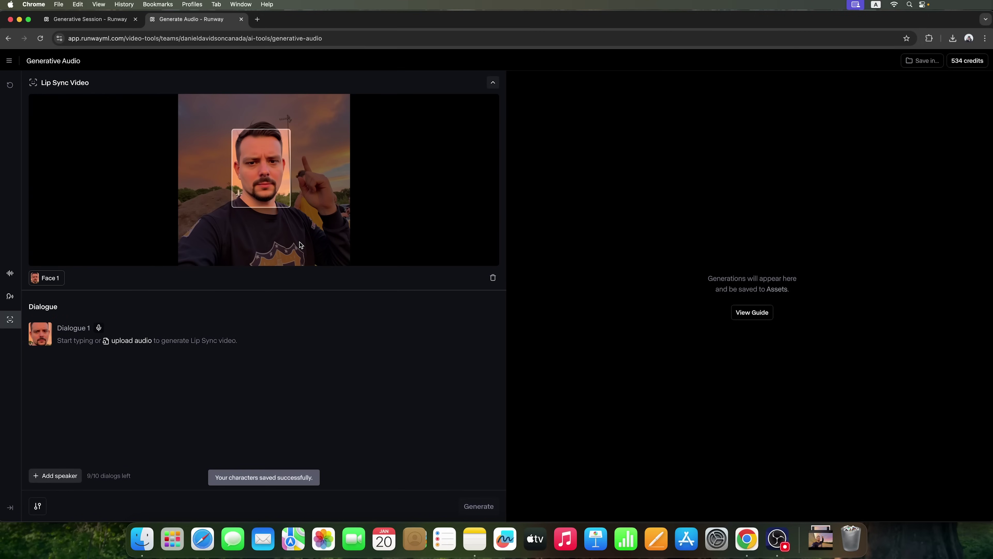
Paste the self-introduction line into Dialogue 1, voice it with James, and generate.
left_click(82, 338)
type("Hello, my name is Daniel,  I tell you about Runway")
left_click(103, 329)
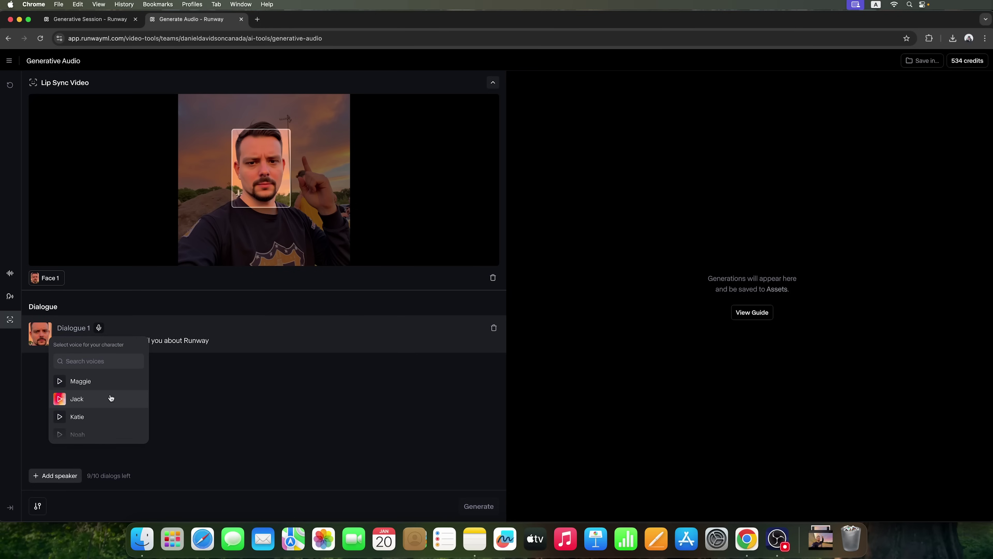
scroll(109, 398, "down", 2)
scroll(110, 398, "down", 2)
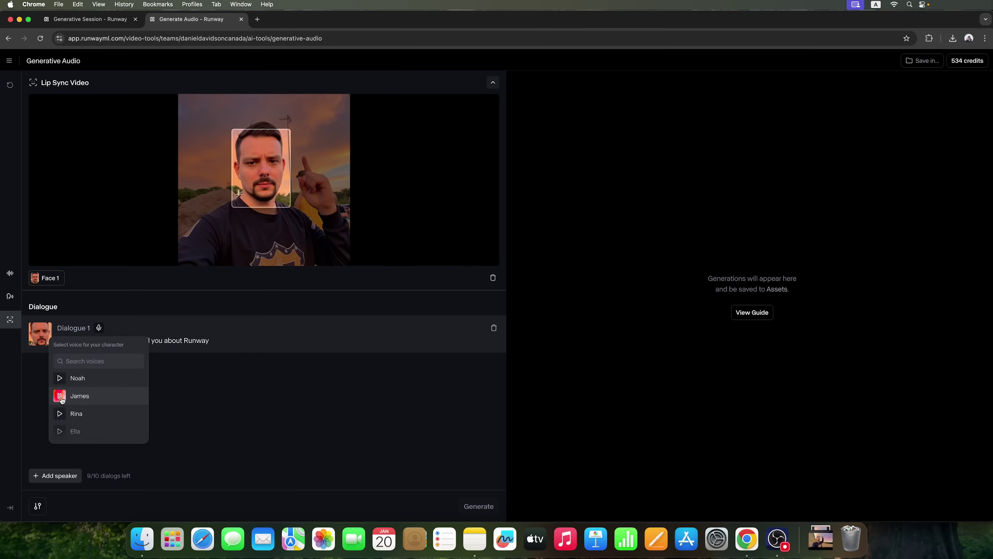
left_click(119, 399)
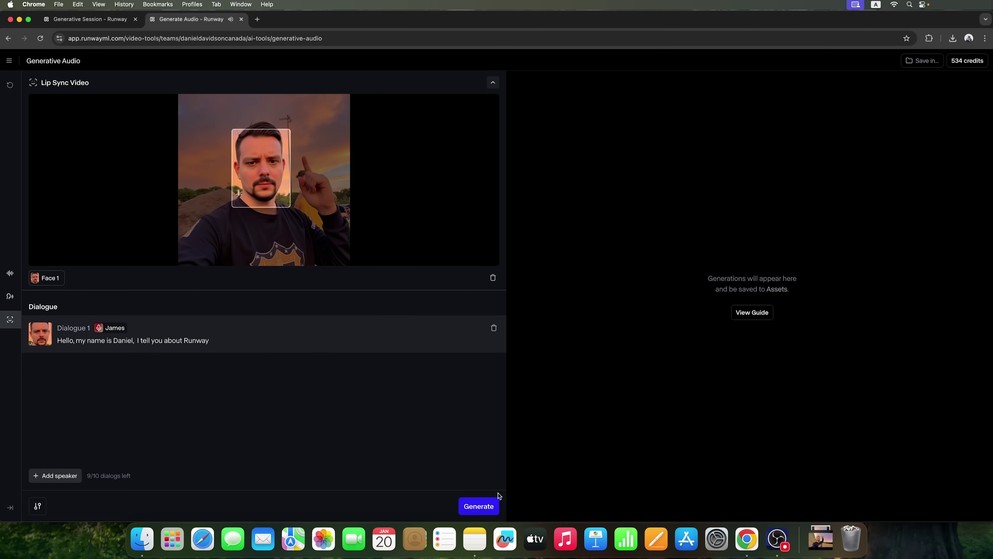
left_click(477, 509)
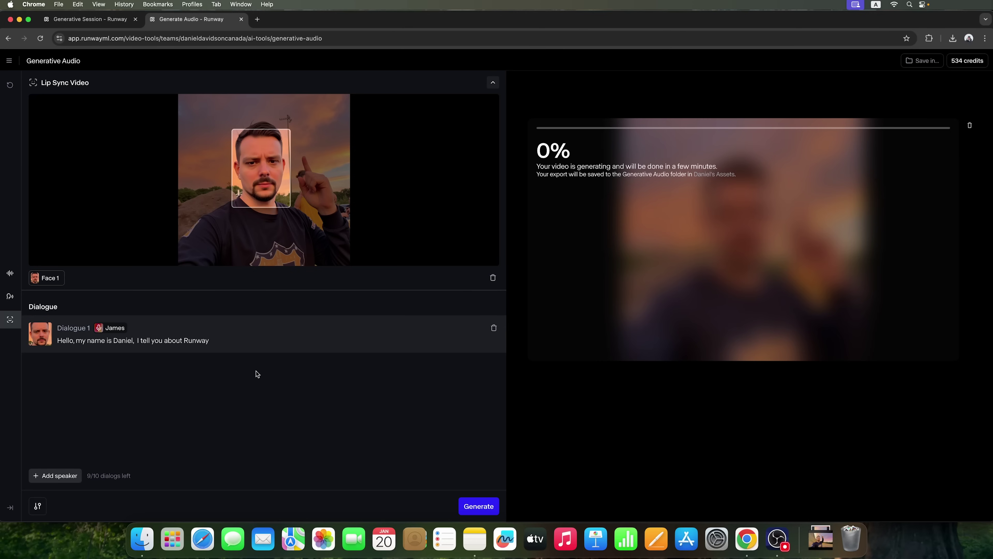
Play the finished 3-second lip-synced clip of the presenter speaking the James-voiced line.
left_click_drag(210, 341, 18, 348)
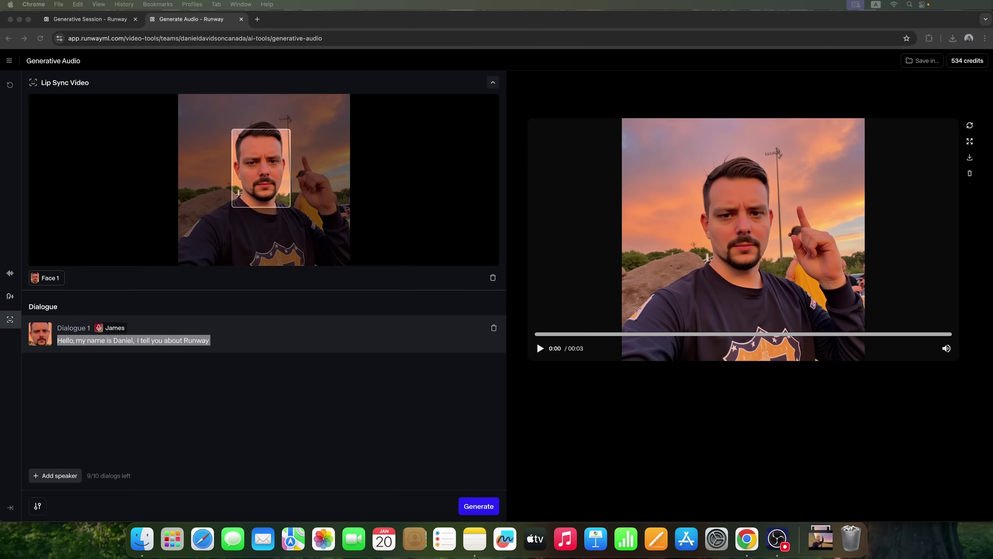
left_click(540, 348)
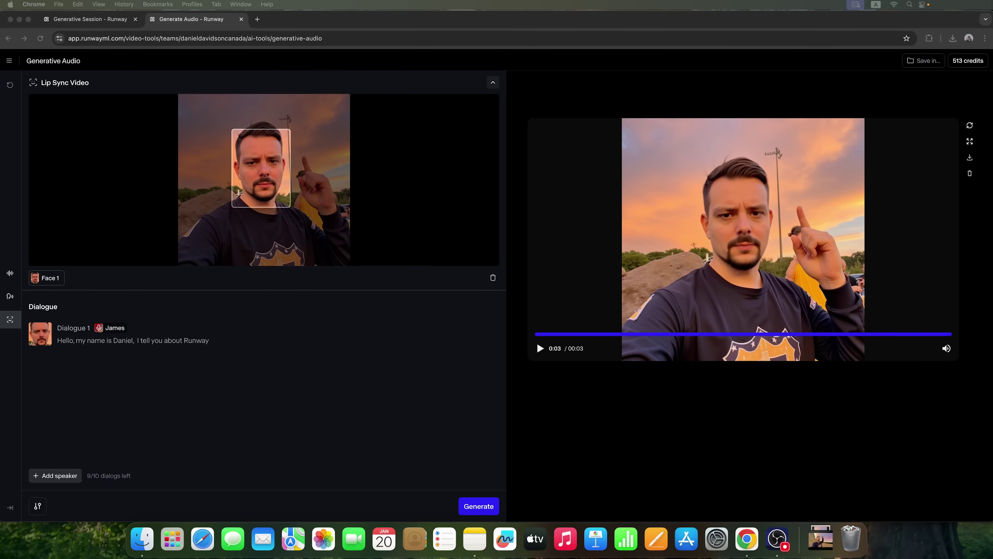
left_click(731, 417)
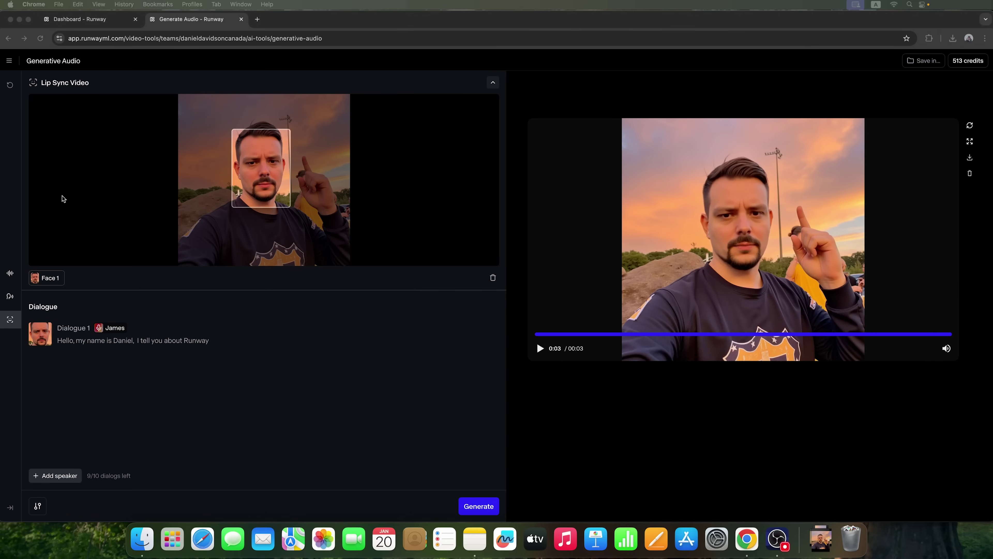
Leave the page for the Transcript tool and upload the Lip Sync mp4 from Downloads.
left_click(10, 62)
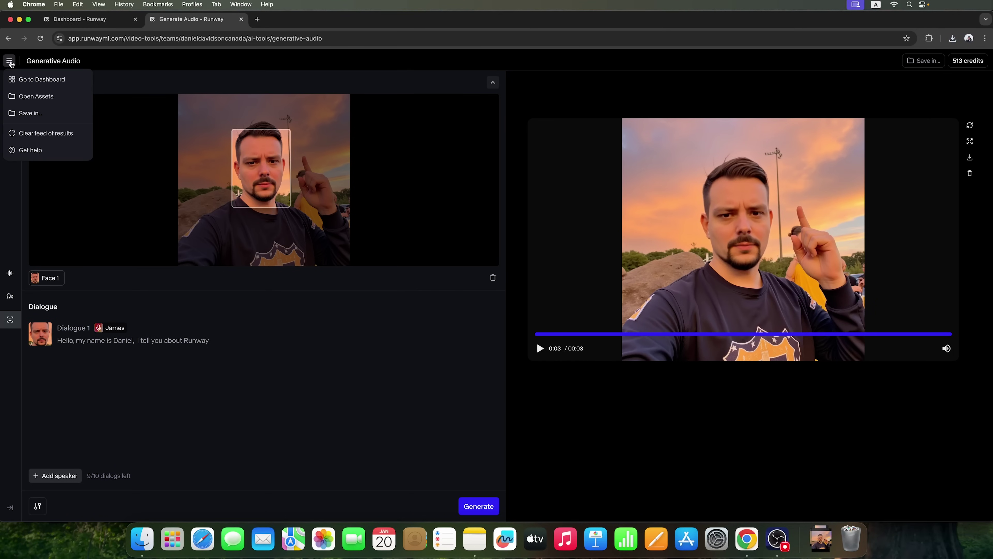
left_click(11, 74)
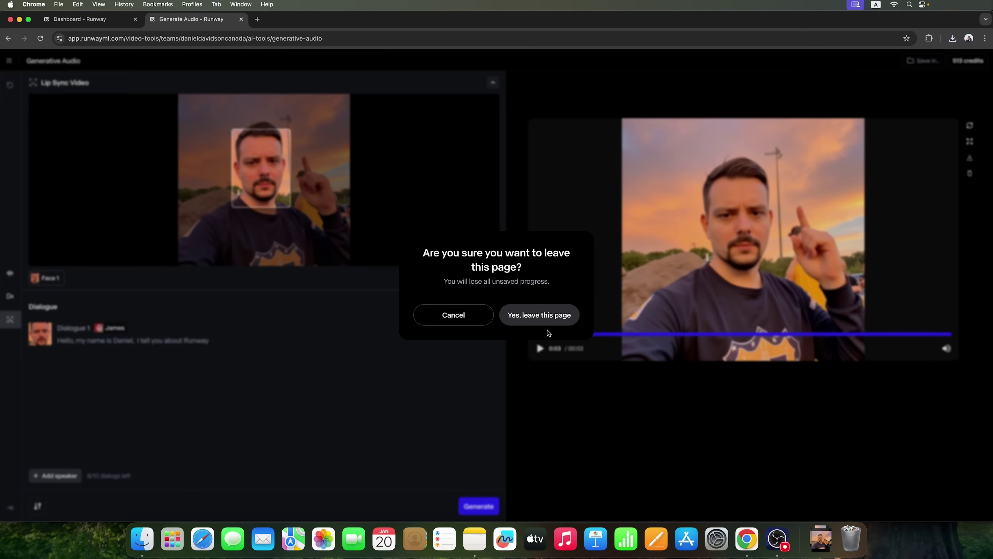
left_click(548, 315)
left_click(59, 365)
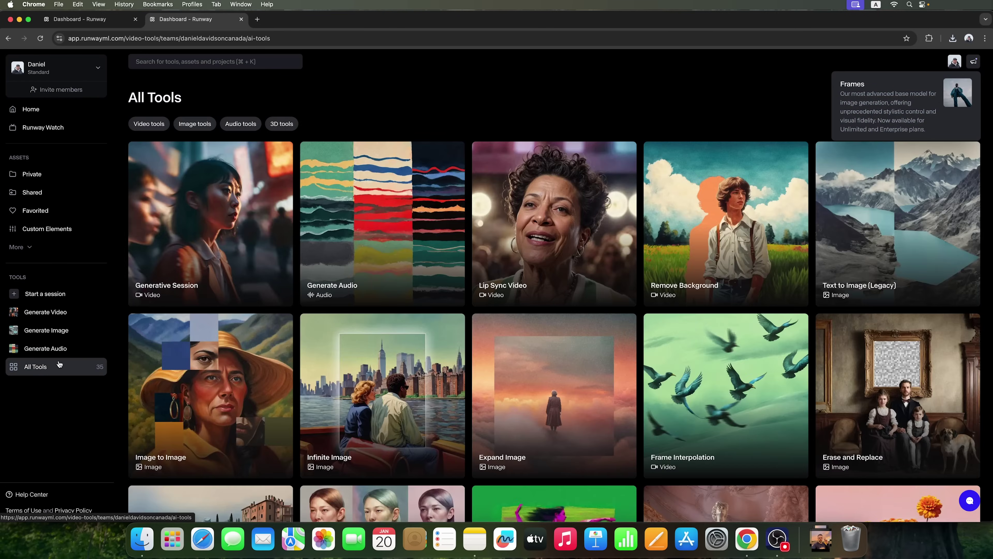
scroll(817, 378, "down", 10)
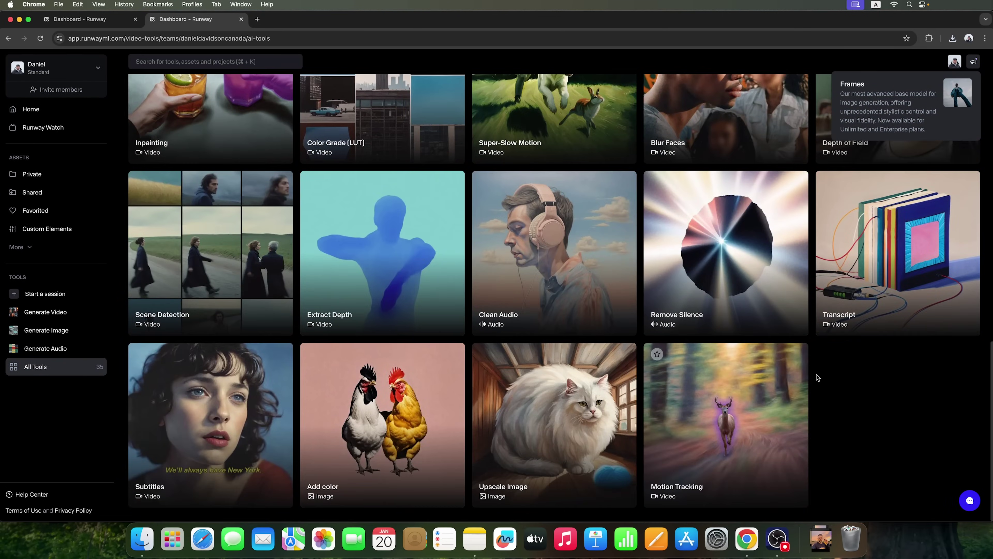
left_click(855, 297)
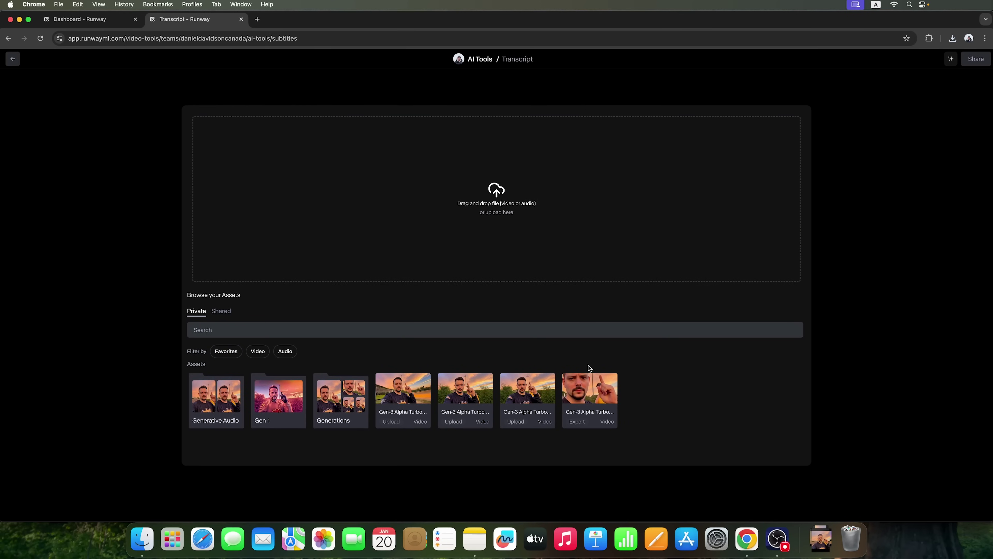
left_click(820, 539)
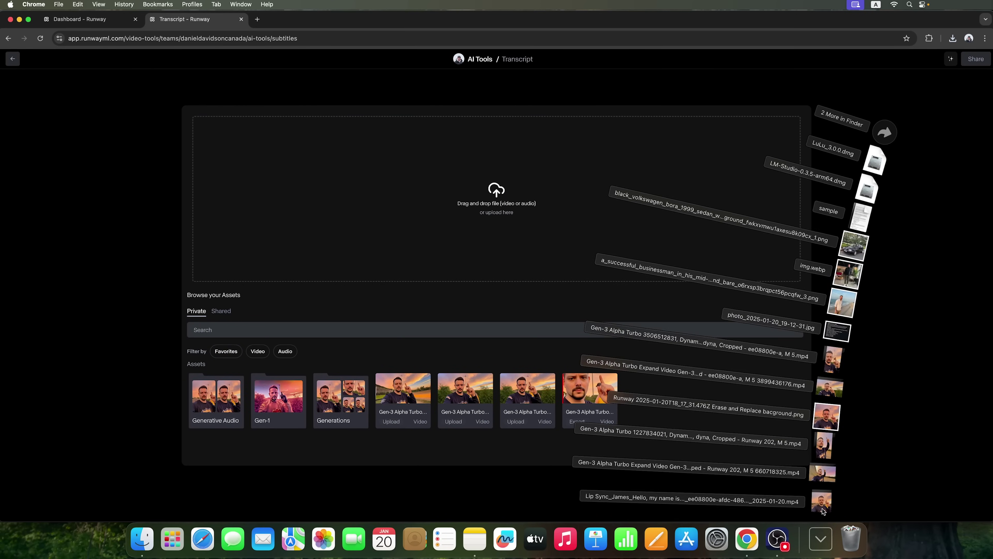
left_click_drag(823, 511, 546, 269)
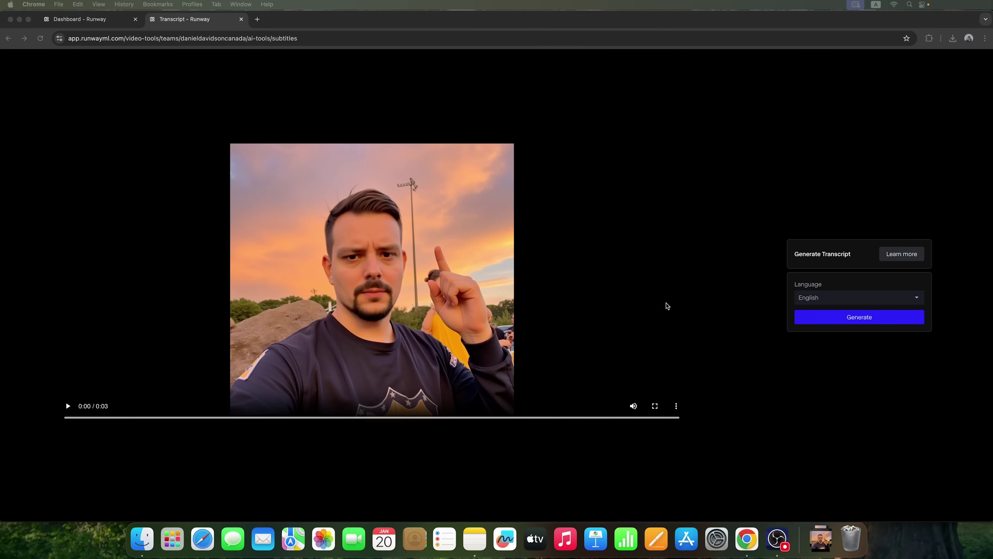
Change the transcript language from English to French, then to German.
left_click(821, 300)
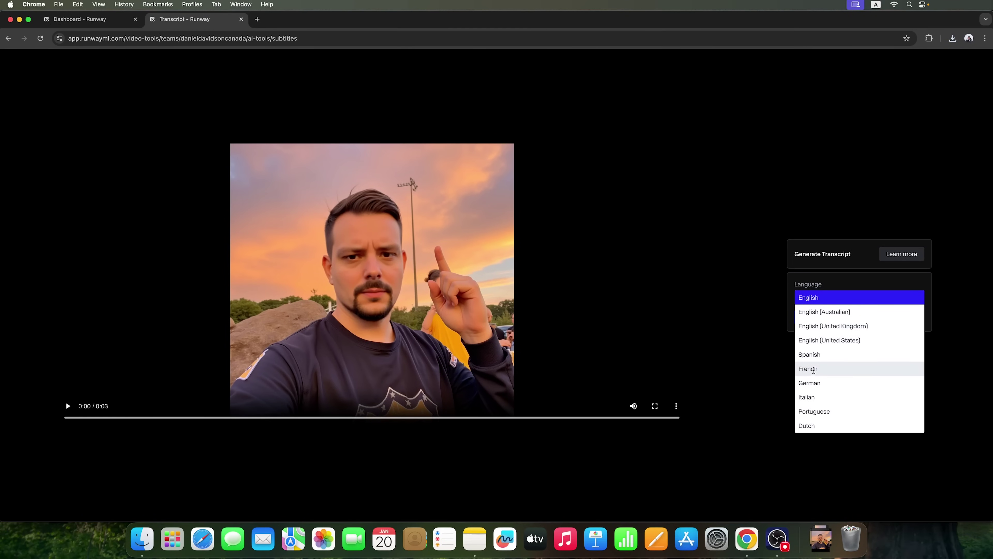
left_click(812, 369)
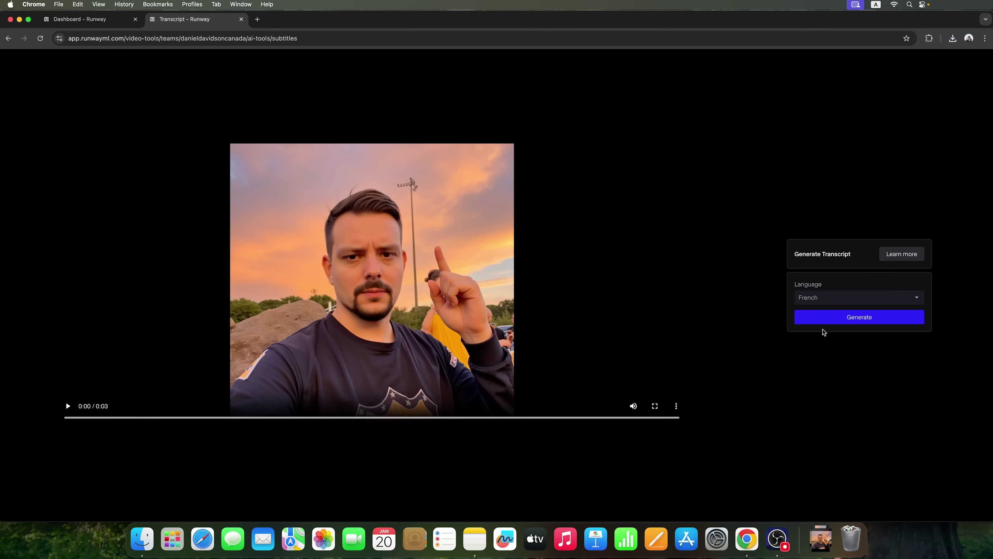
left_click(823, 309)
left_click(848, 312)
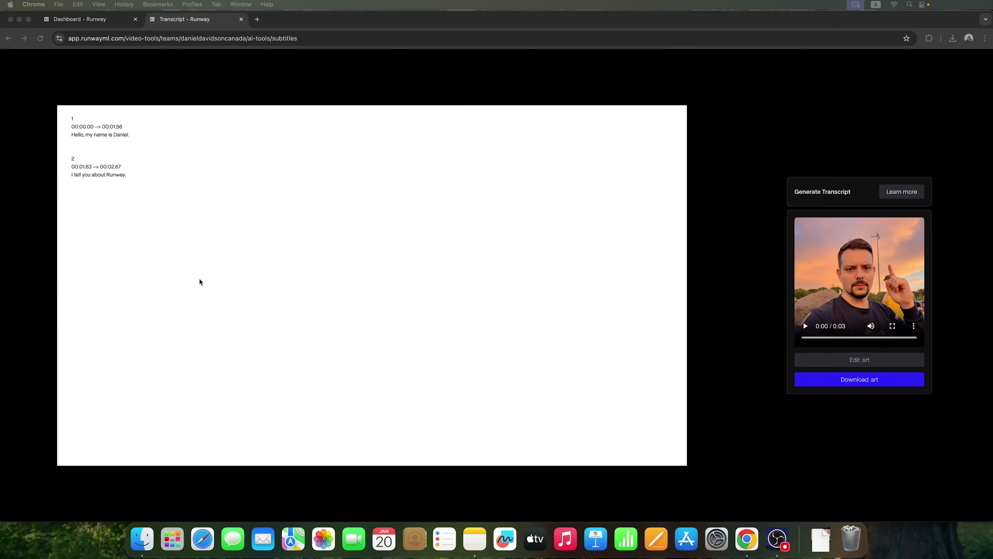
Select the two transcript cues and play the clip to check them against the speech.
left_click(125, 175)
left_click_drag(134, 175, 61, 144)
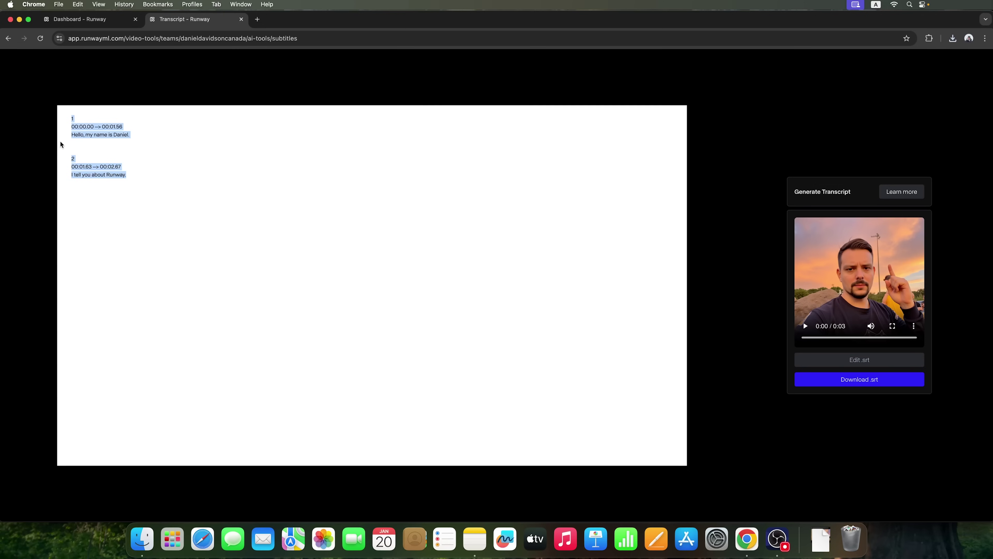
left_click(126, 152)
triple_click(71, 138)
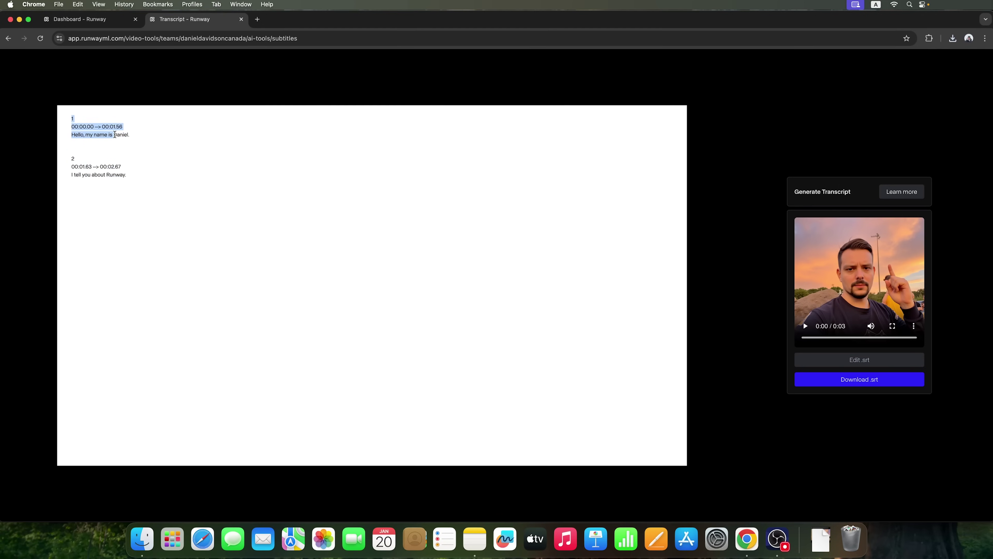
left_click_drag(67, 170, 147, 177)
left_click(144, 177)
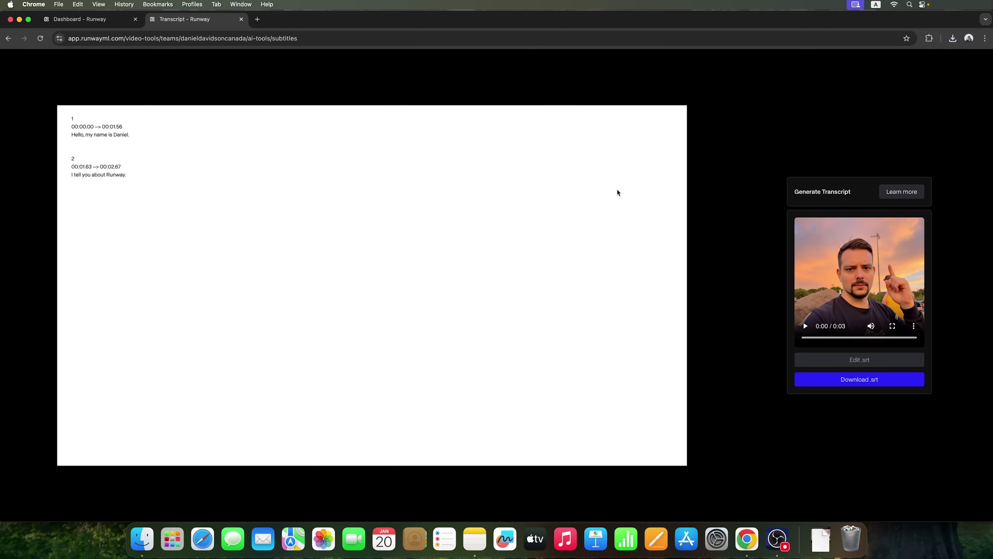
left_click(806, 326)
left_click(806, 326)
Open the .srt for editing and click into the first caption field.
left_click(864, 361)
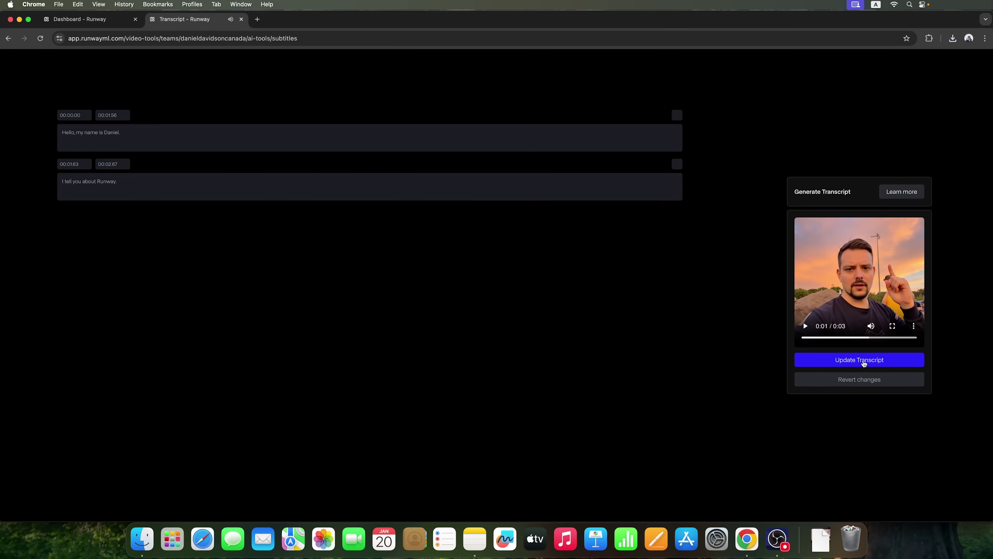
left_click(168, 133)
left_click(74, 21)
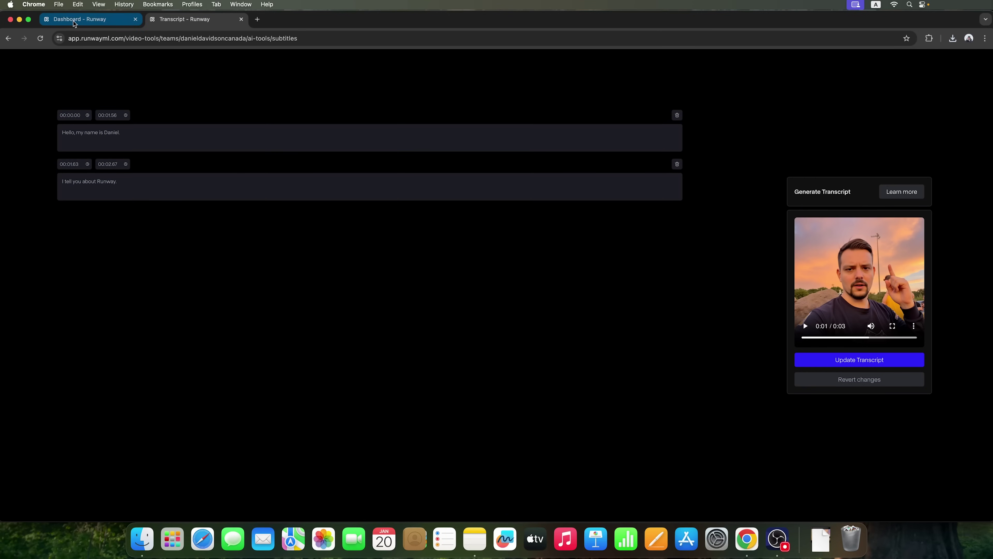
Open the Subtitles tool and upload the Lip Sync mp4 from Downloads.
scroll(519, 385, "down", 12)
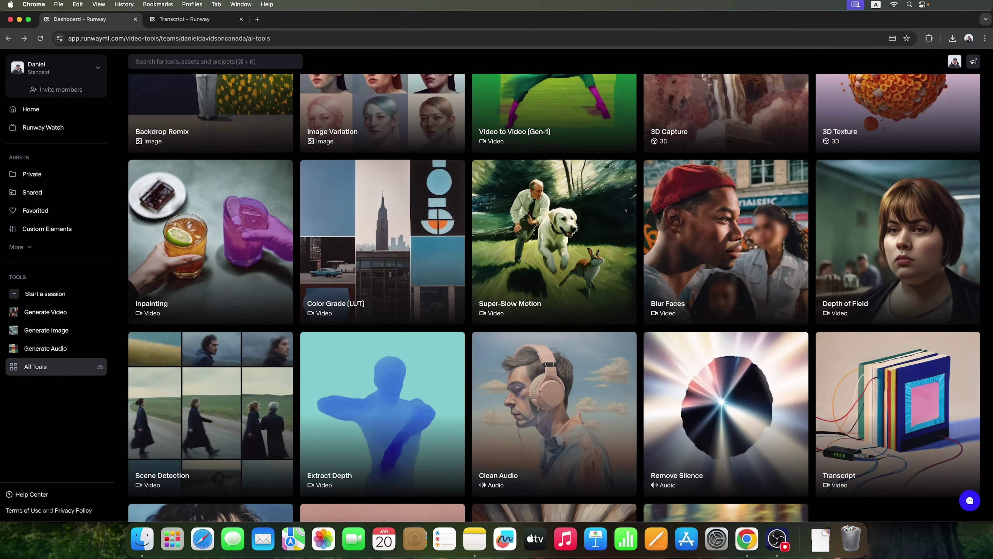
scroll(555, 289, "down", 5)
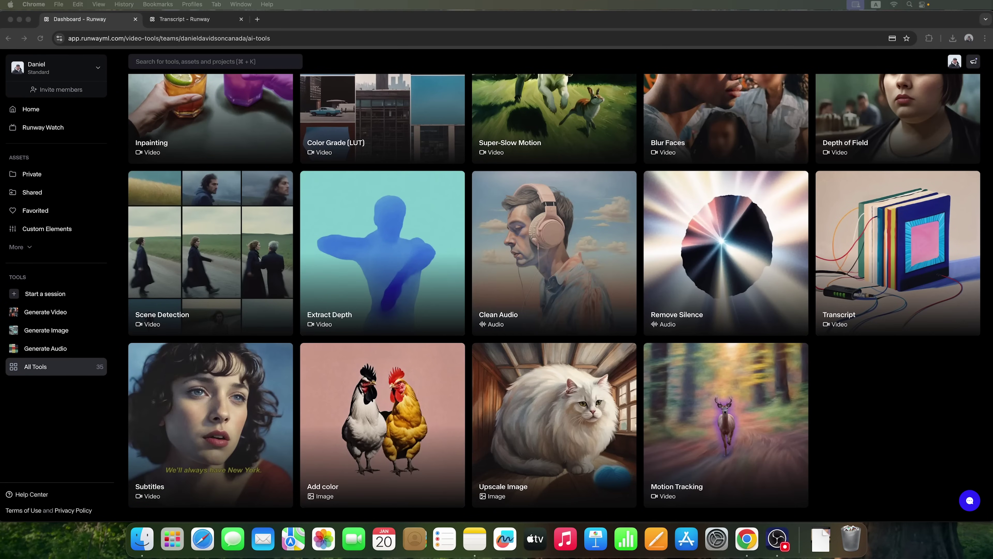
left_click(208, 424)
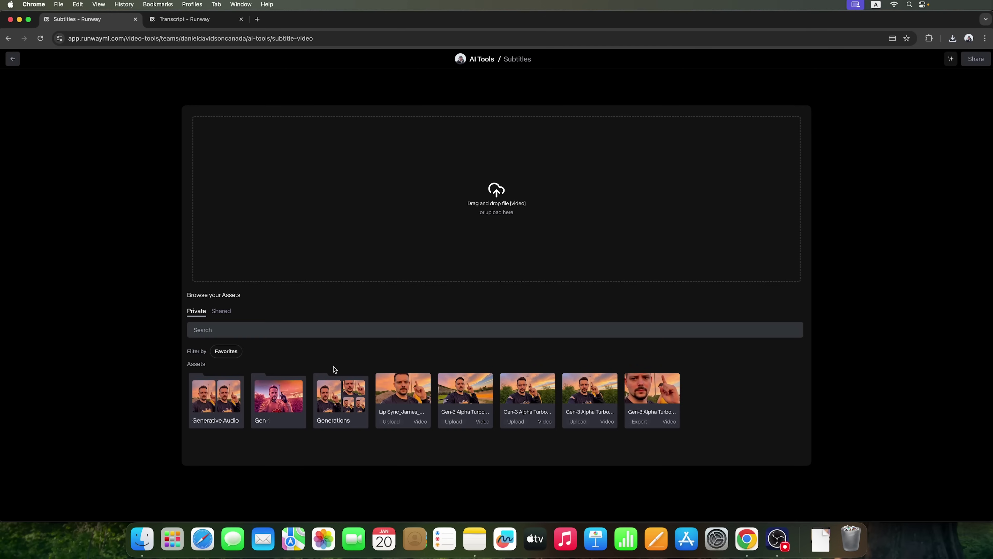
left_click(819, 539)
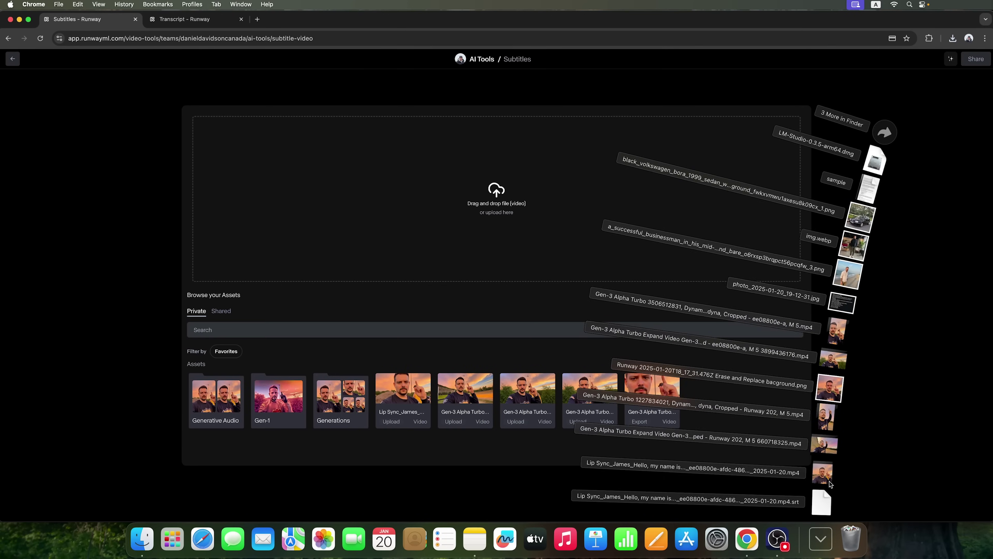
left_click_drag(830, 484, 537, 246)
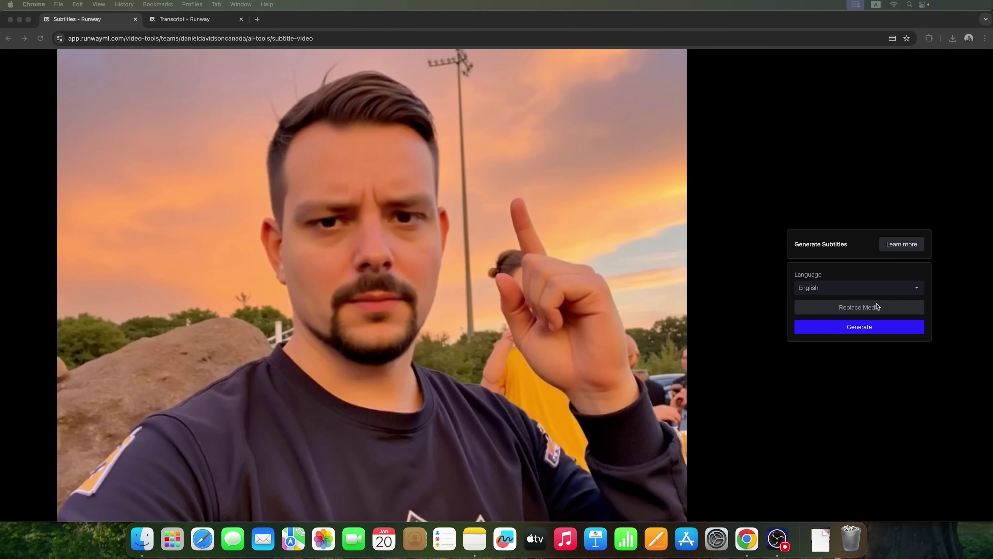
left_click(822, 290)
Generate English subtitles and scrub the preview to about 0.4 s and 1.1 s, then back to the start.
left_click(826, 287)
left_click(844, 330)
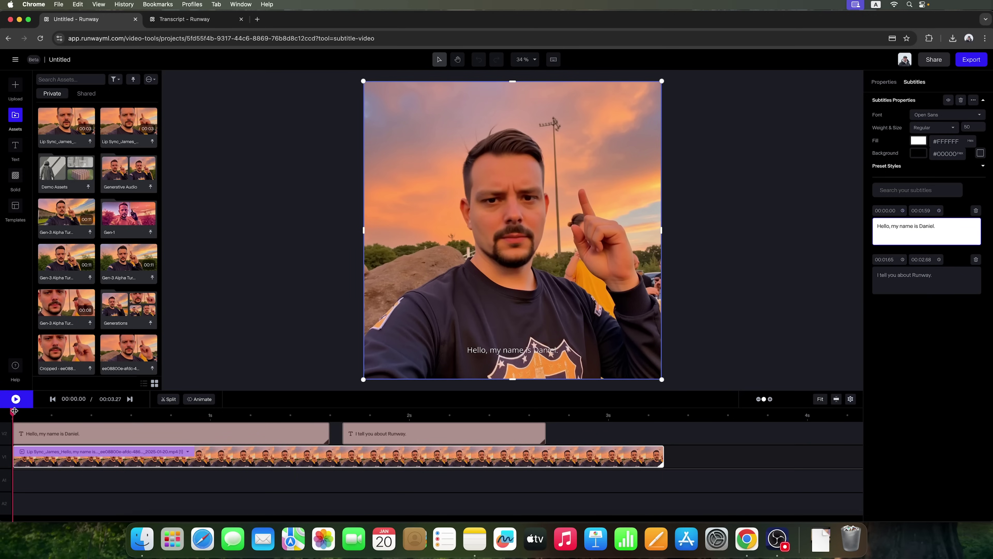
left_click_drag(59, 410, 117, 412)
left_click_drag(192, 414, 243, 415)
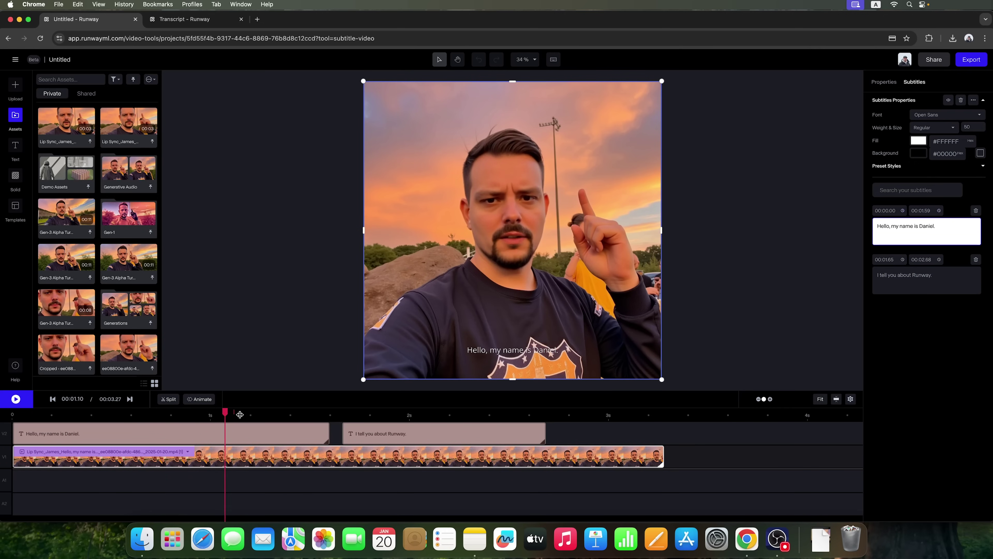
left_click_drag(324, 414, 75, 251)
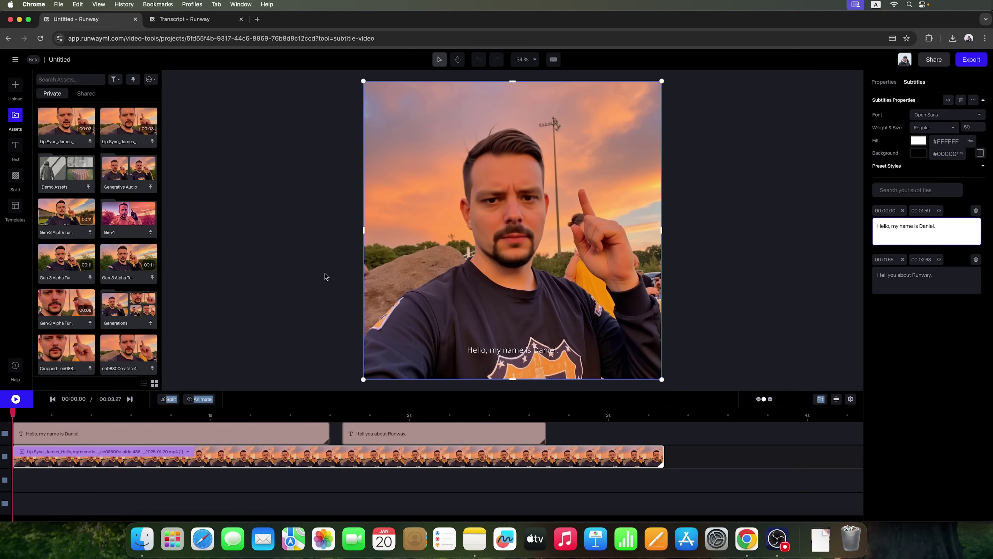
Add a text layer and two solid layers, view templates, and return to the dashboard.
left_click(16, 147)
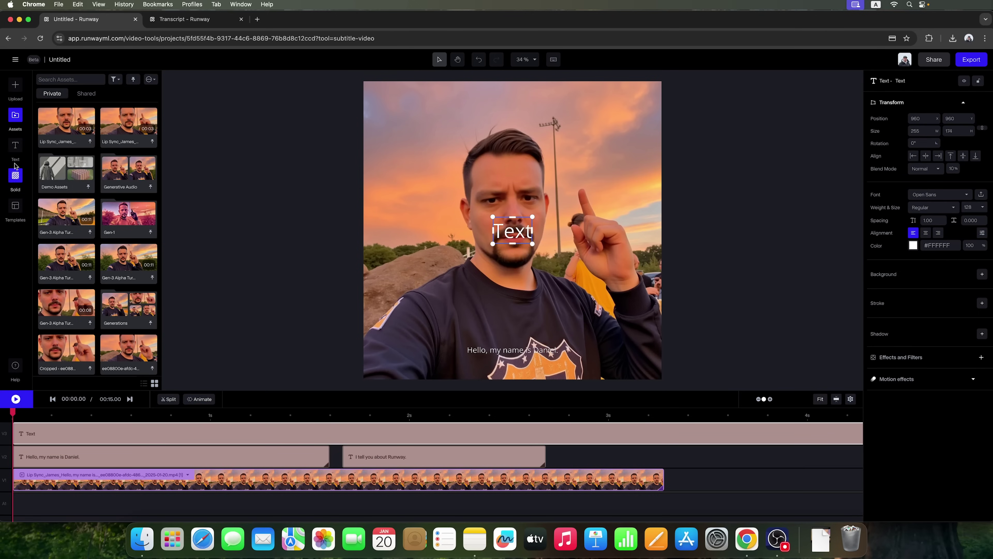
left_click(14, 185)
left_click(15, 177)
left_click(15, 205)
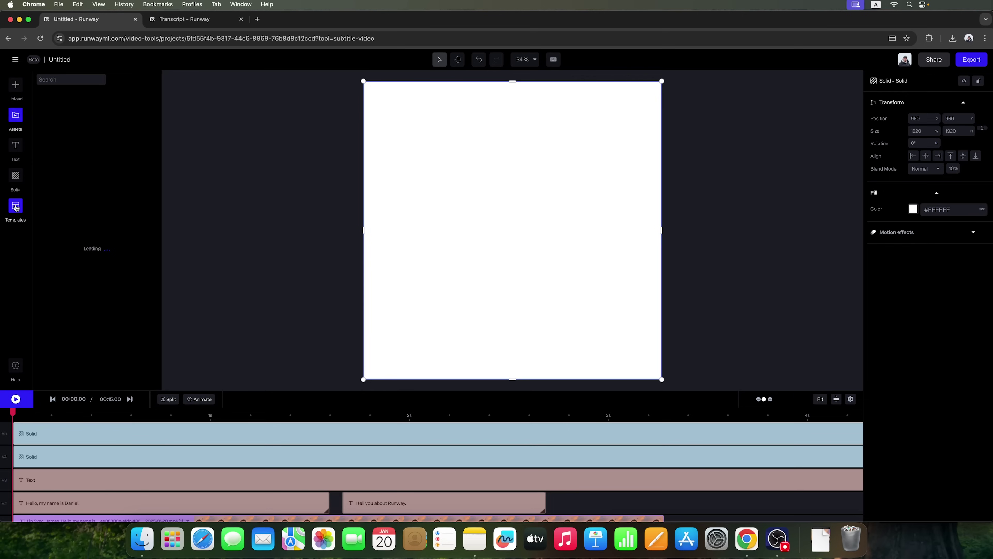
left_click(18, 59)
Go back to the dashboard and scroll through the full All Tools grid.
left_click(16, 78)
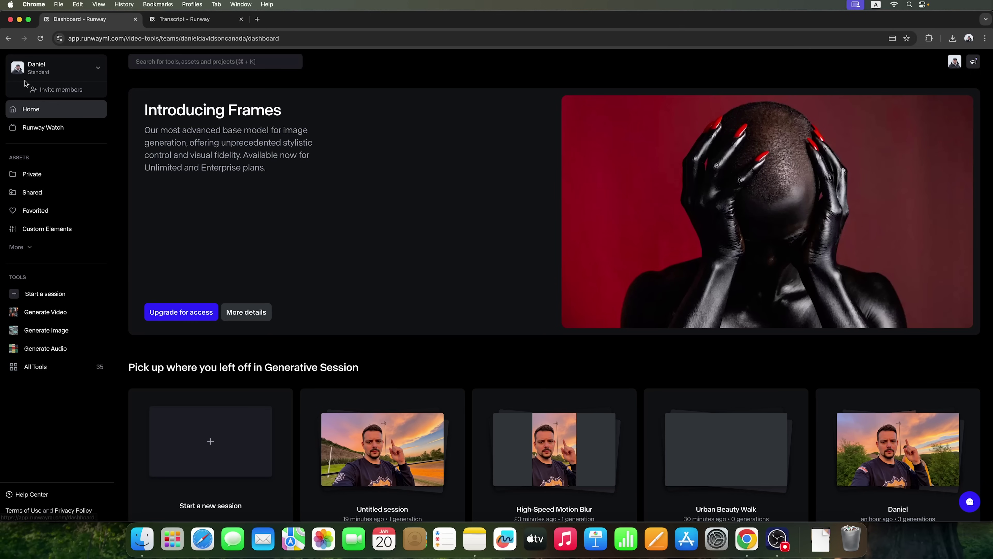
scroll(312, 267, "down", 5)
left_click(71, 366)
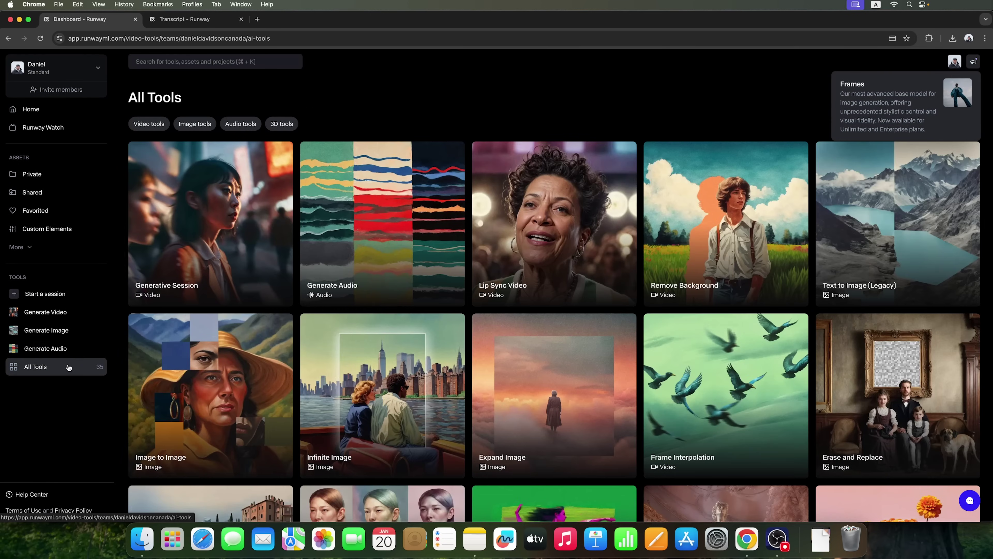
scroll(288, 364, "down", 4)
scroll(292, 362, "up", 4)
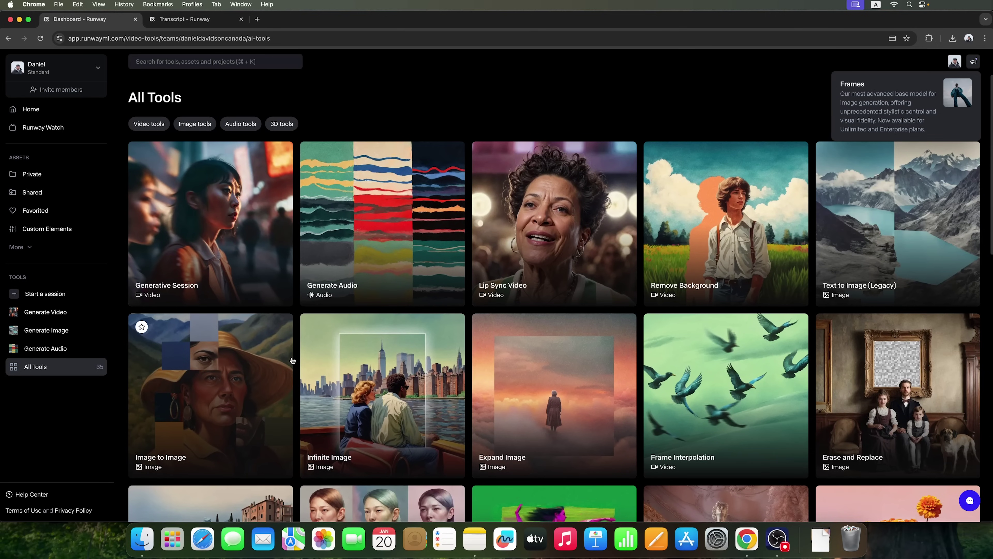
scroll(292, 360, "down", 1)
scroll(430, 369, "down", 1)
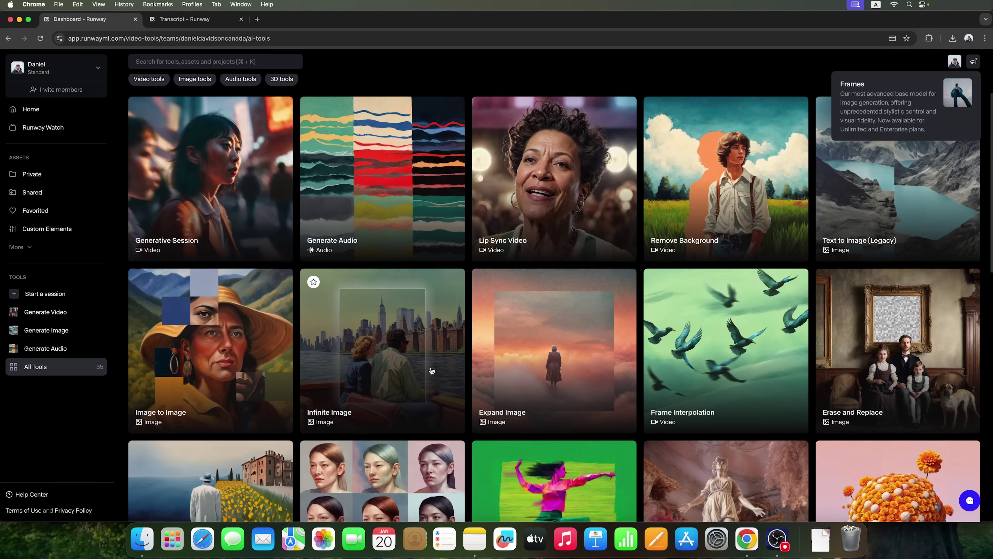
scroll(432, 370, "down", 1)
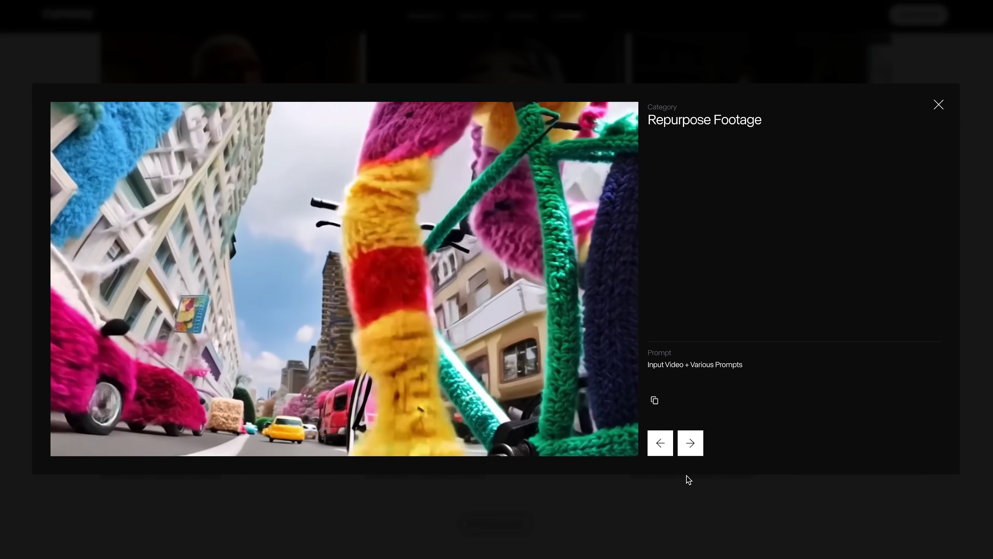
Advance to the next Repurpose Footage example, a city rooftop clip.
left_click(690, 448)
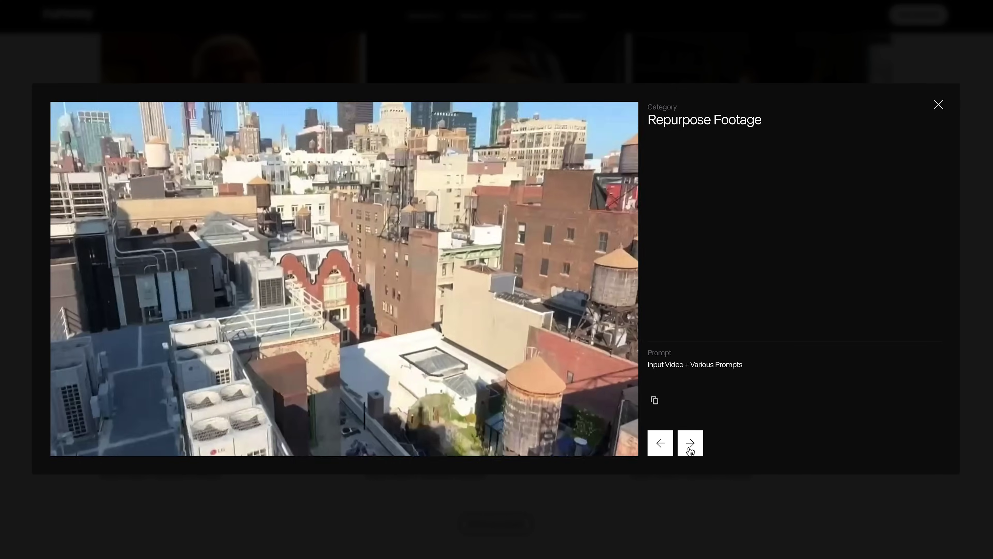